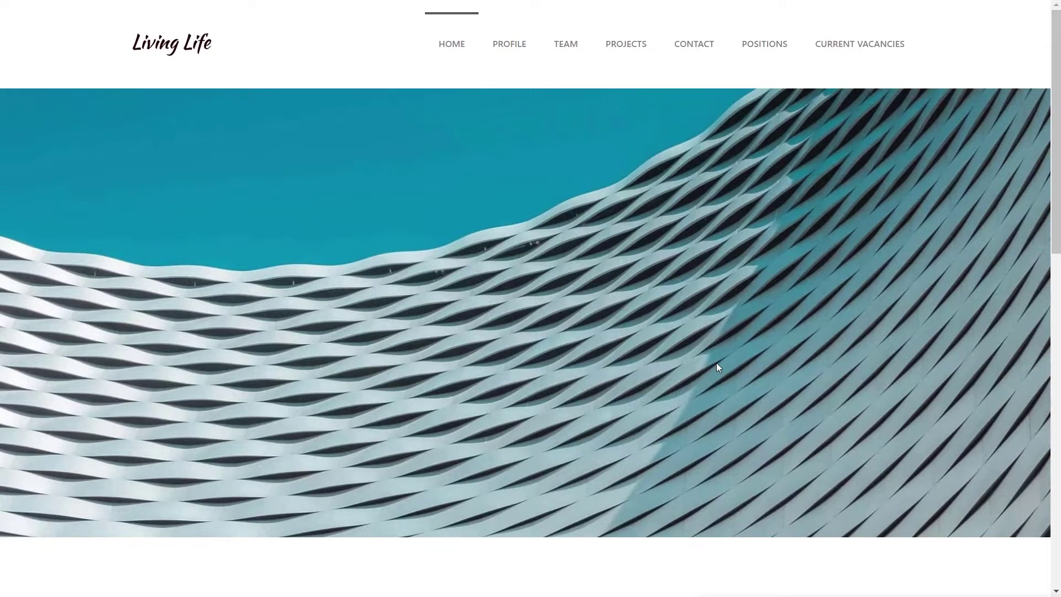
Step: Look through the Living Life home page and the job listings on its Positions page
scroll(717, 364, "down", 9)
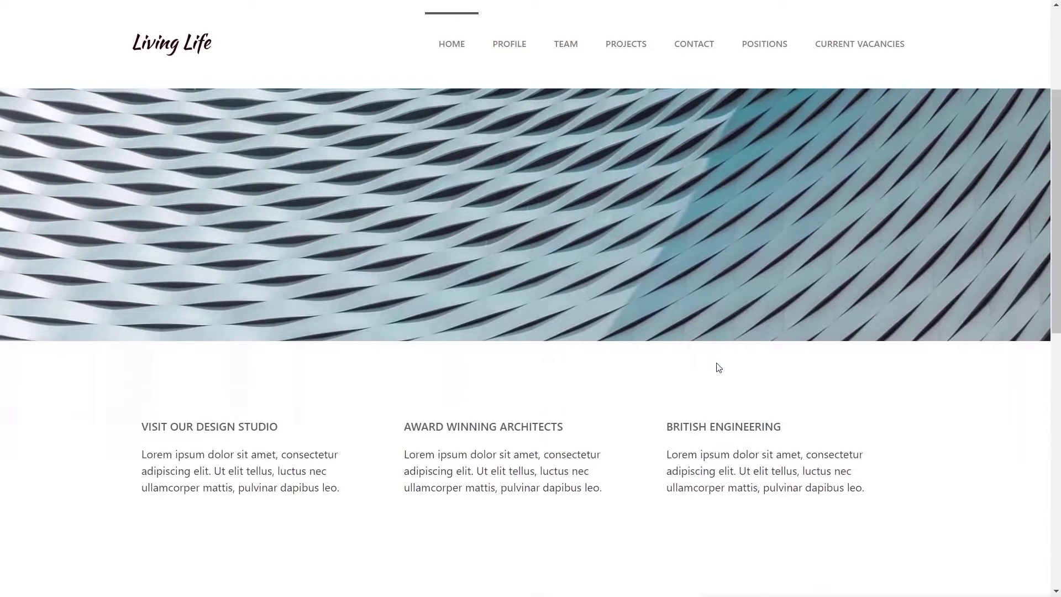
scroll(716, 367, "down", 4)
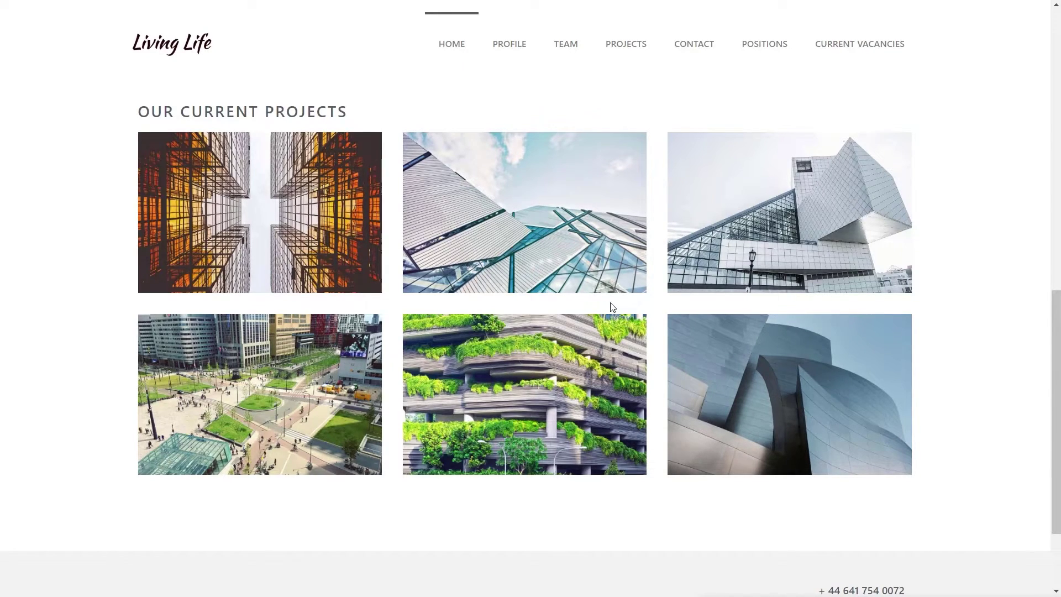
scroll(613, 298, "up", 5)
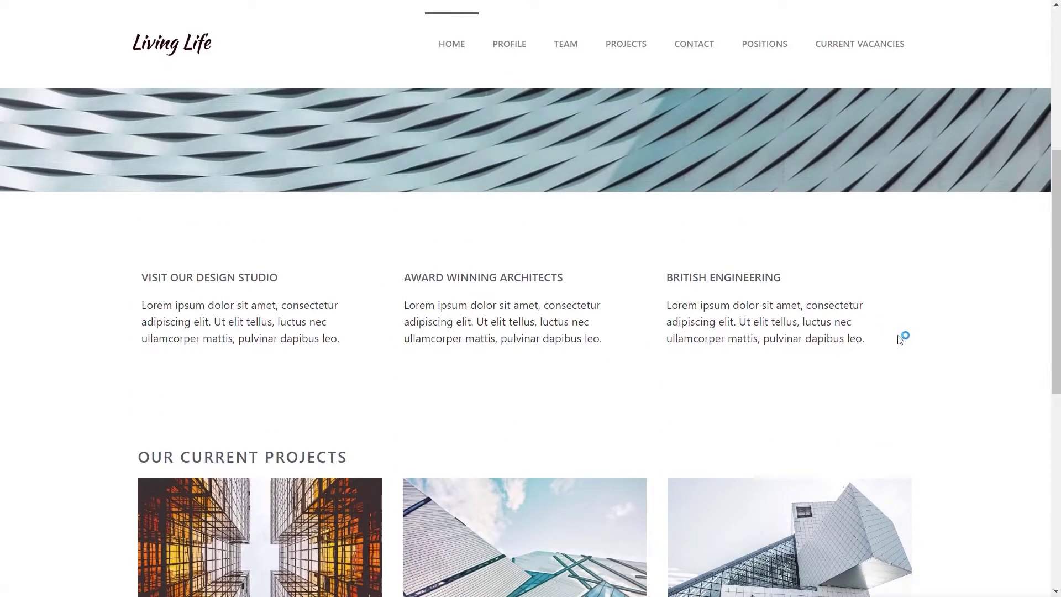
scroll(902, 337, "up", 4)
scroll(898, 338, "up", 3)
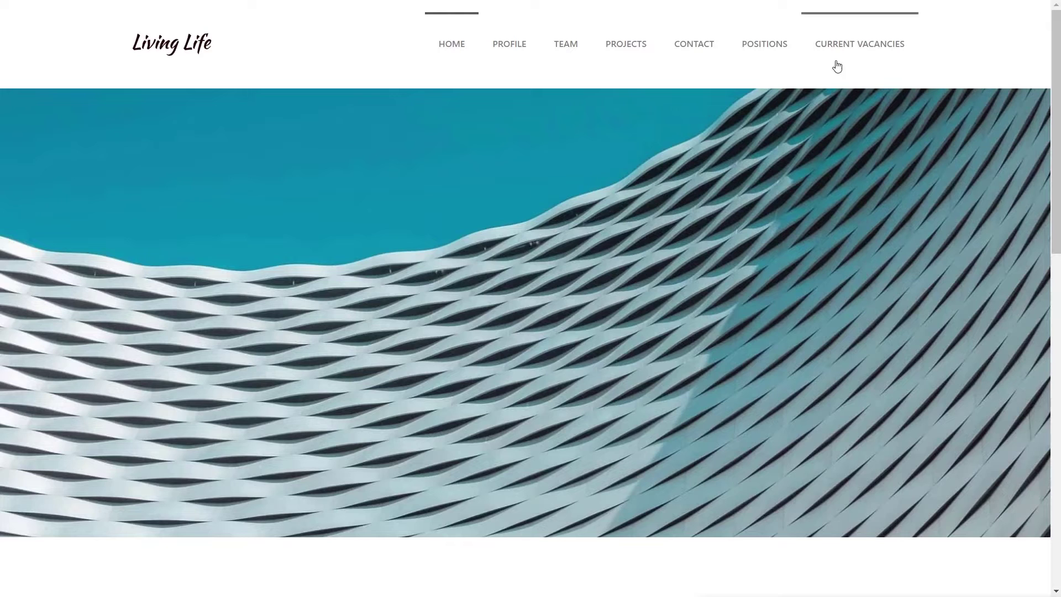
left_click(779, 55)
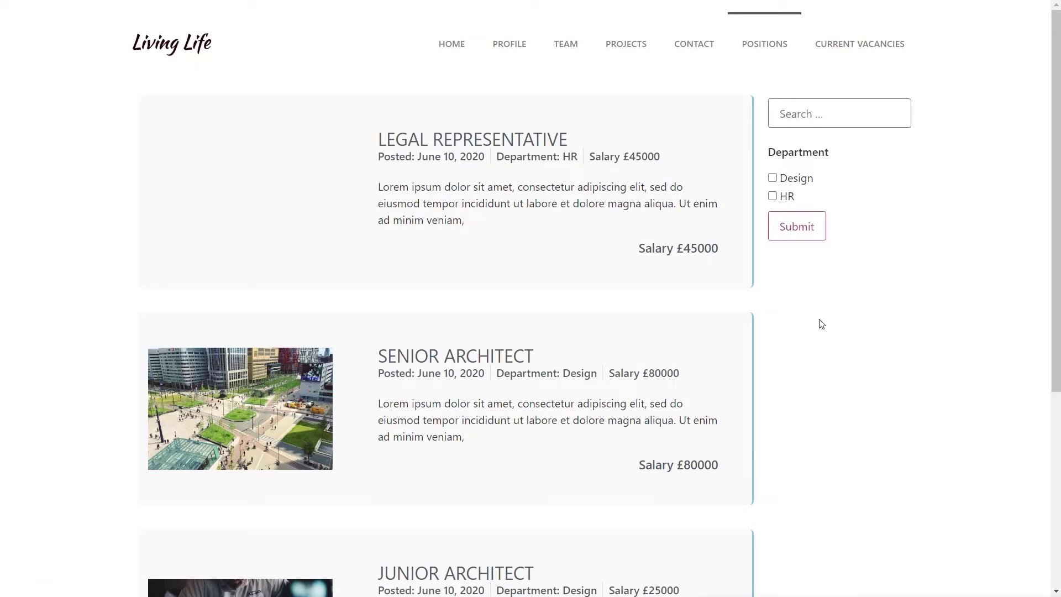
scroll(472, 416, "down", 3)
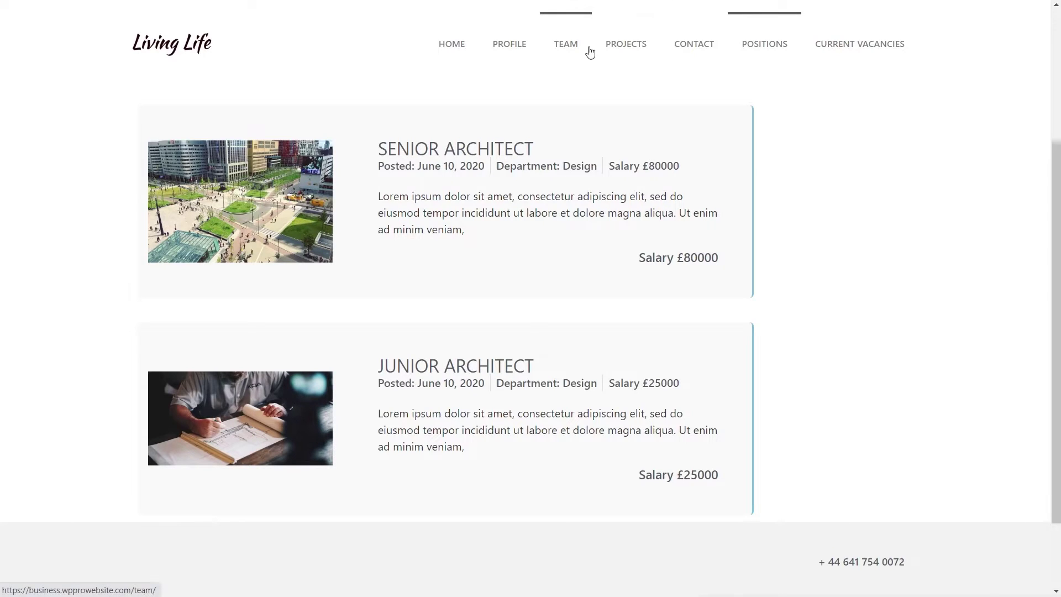
Step: Filter the site's projects by Commercial and by Parks & Gardens, and show all of them again
left_click(616, 48)
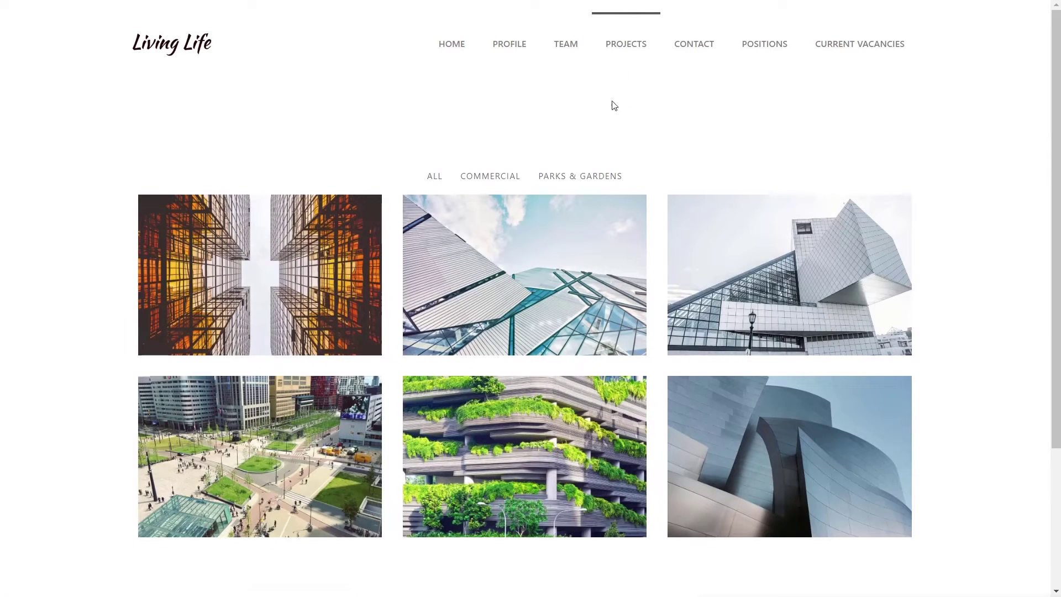
left_click(490, 175)
left_click(553, 178)
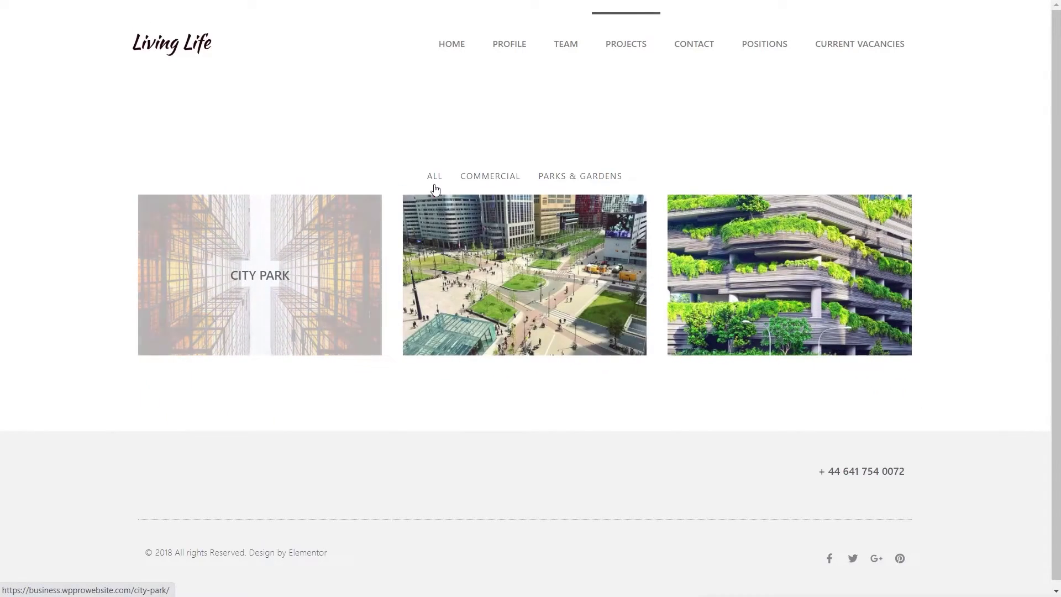
left_click(434, 180)
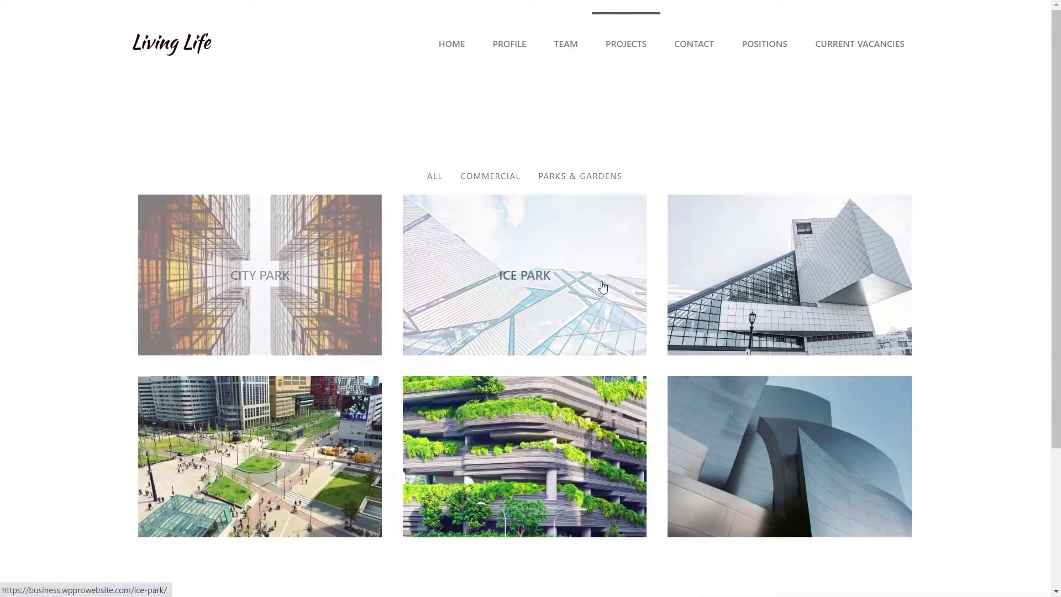
Step: Open the Ice Park project and look through its images, description and project details
left_click(550, 284)
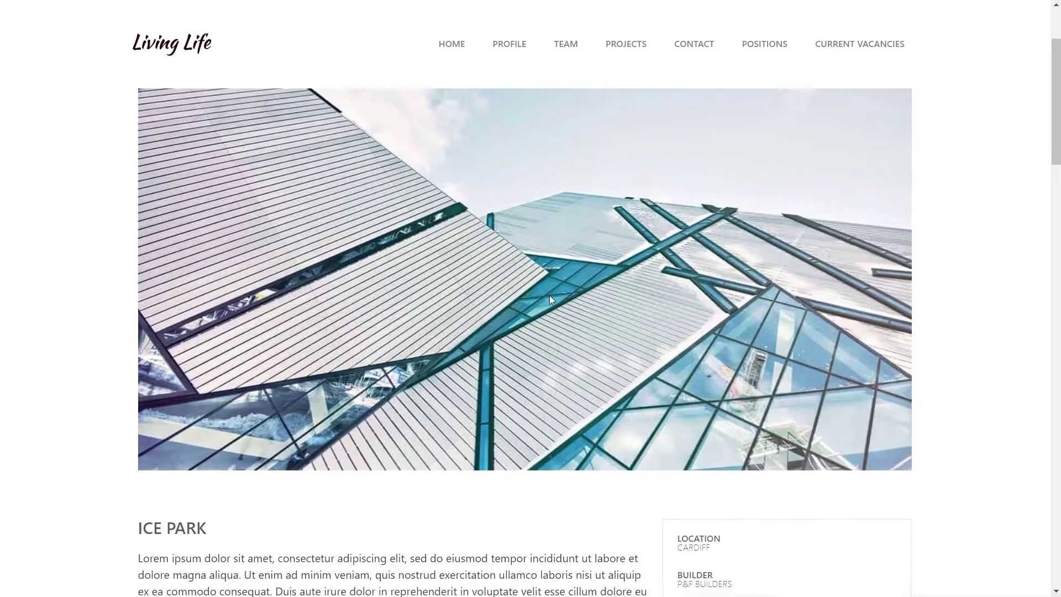
scroll(549, 300, "down", 10)
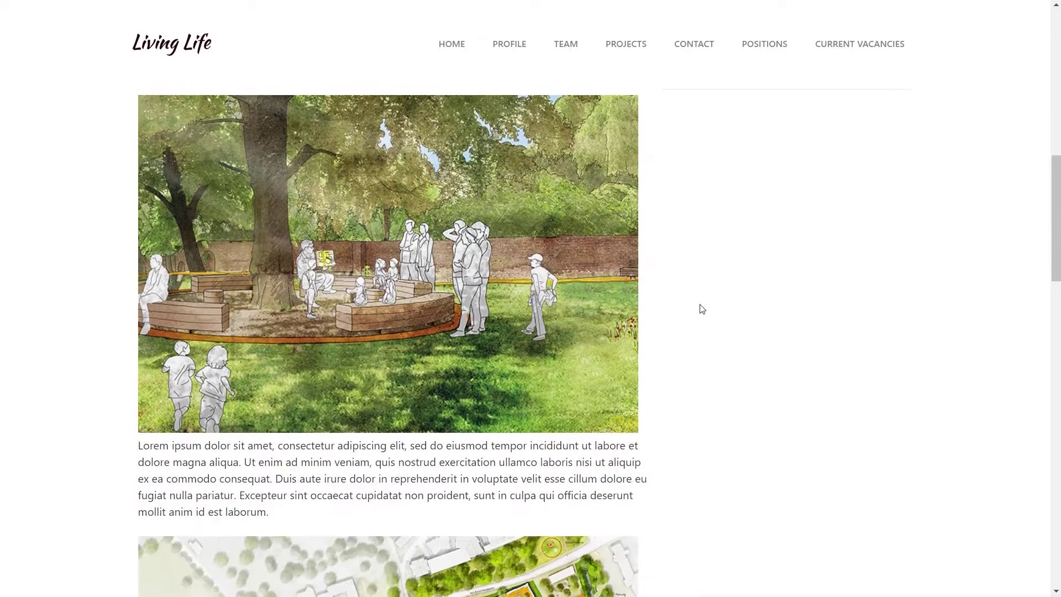
scroll(696, 308, "up", 5)
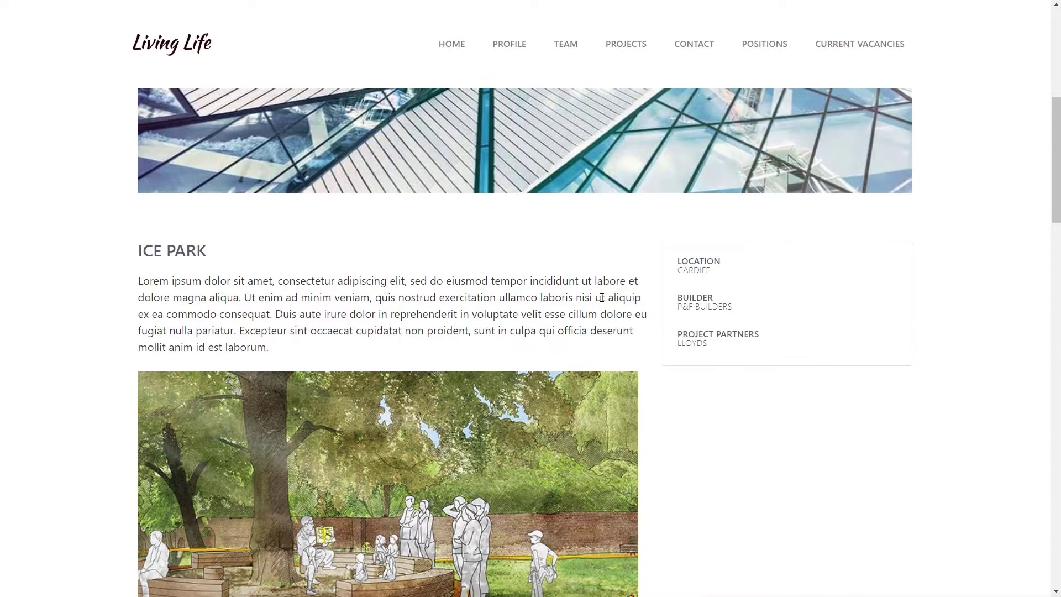
scroll(601, 297, "up", 5)
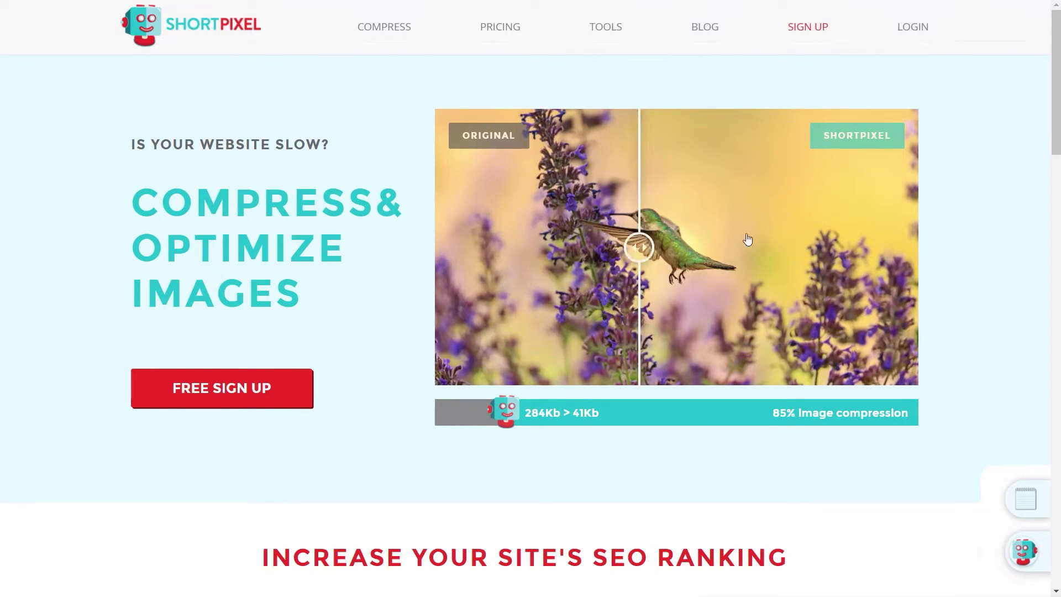
Step: Look over the image comparison on the ShortPixel home page and open the Compress page
scroll(301, 465, "down", 1)
scroll(301, 465, "up", 1)
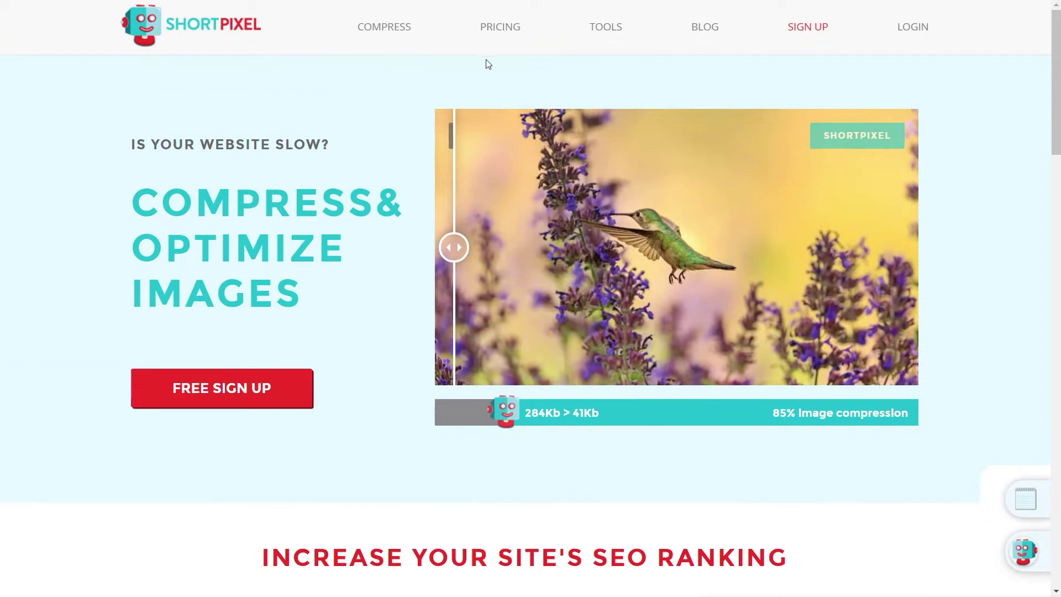
left_click(388, 27)
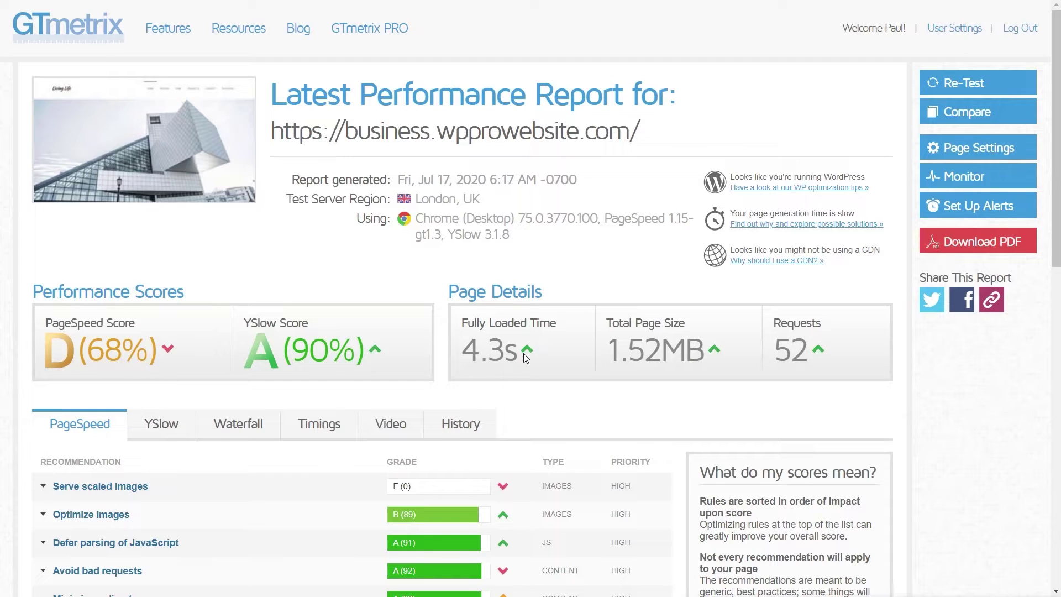
Step: Check the fully loaded time in the GTmetrix performance report for the site
left_click_drag(471, 349, 503, 351)
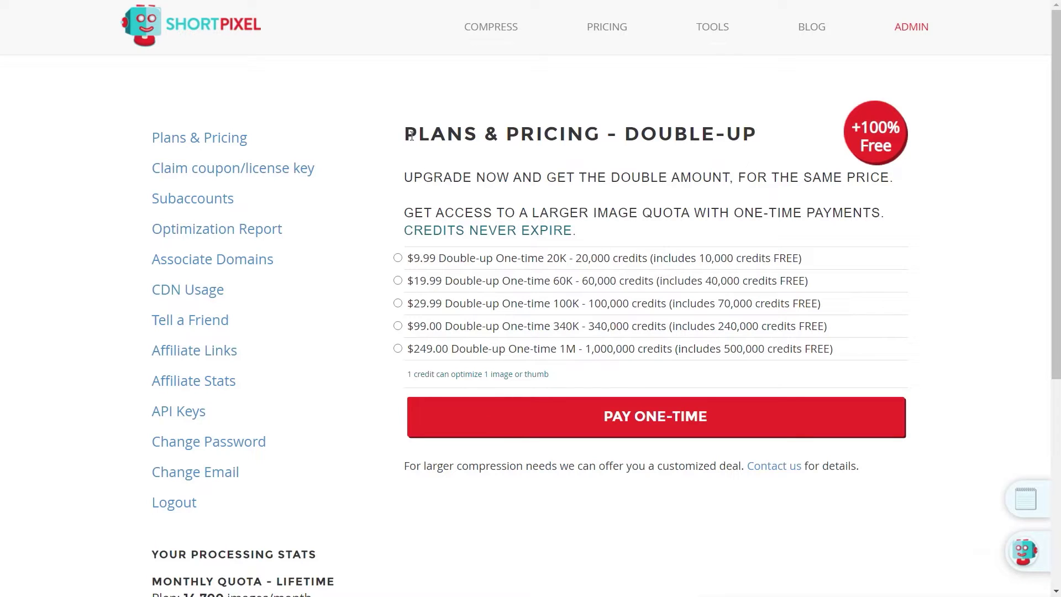
Step: Copy the API key from the ShortPixel account, paste it into the API Key field of the WordPress plugin settings and validate it
left_click(192, 420)
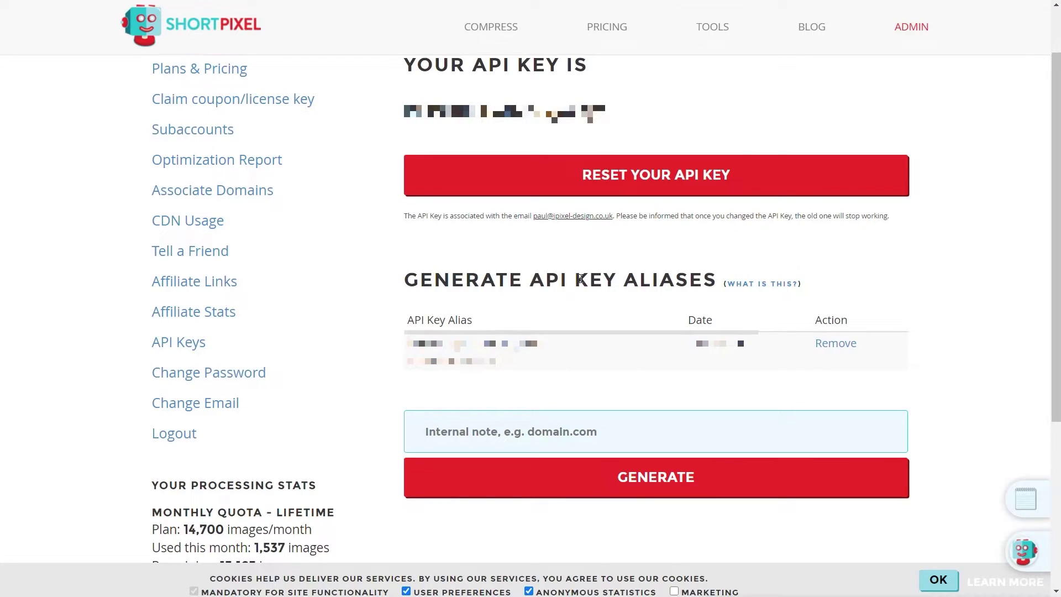
left_click_drag(608, 114, 396, 122)
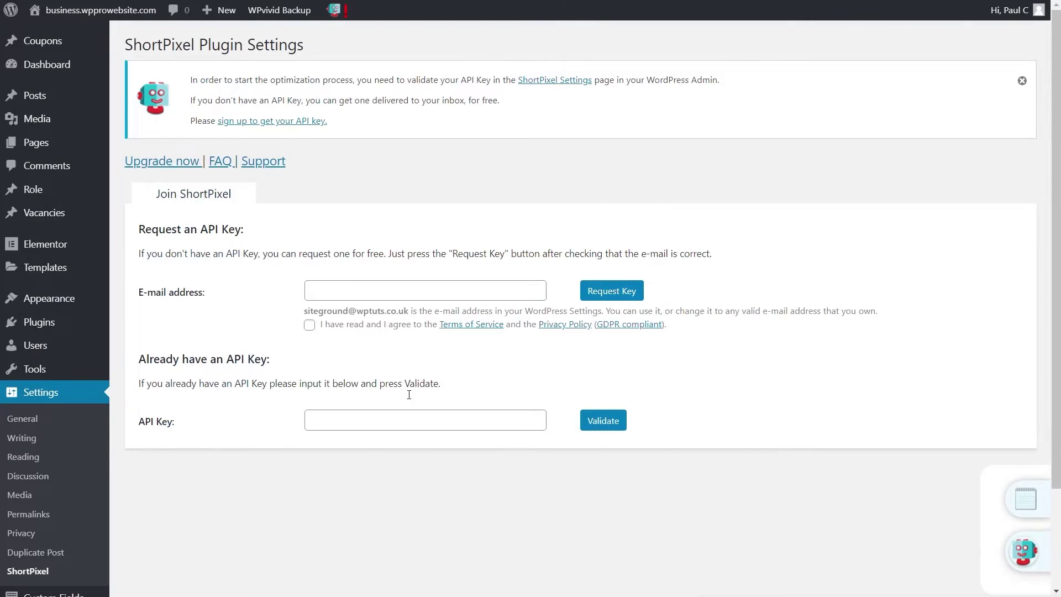
left_click(354, 418)
key("ctrl+v")
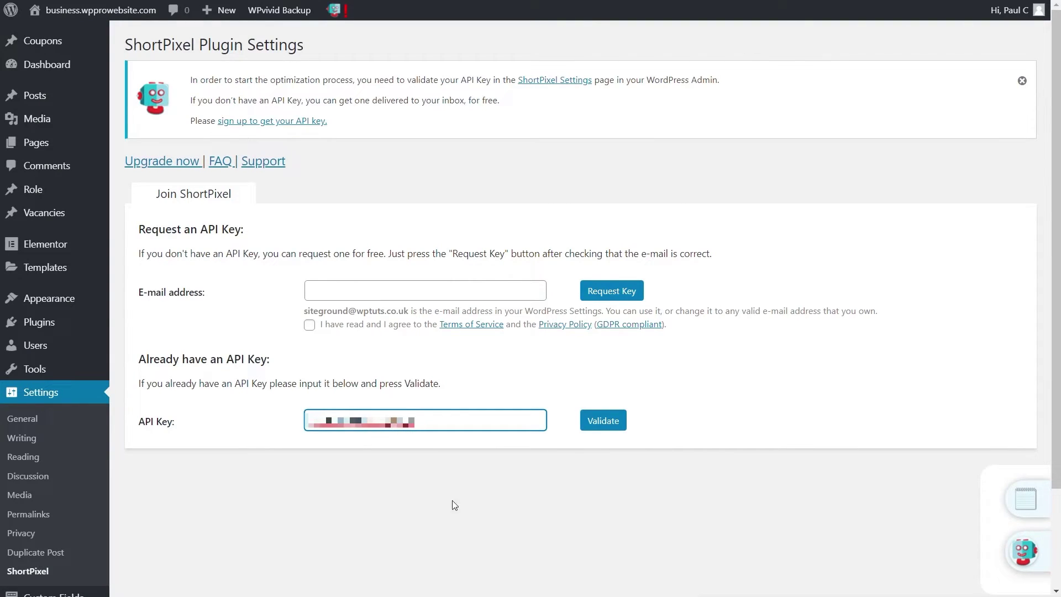
left_click(603, 426)
left_click(602, 425)
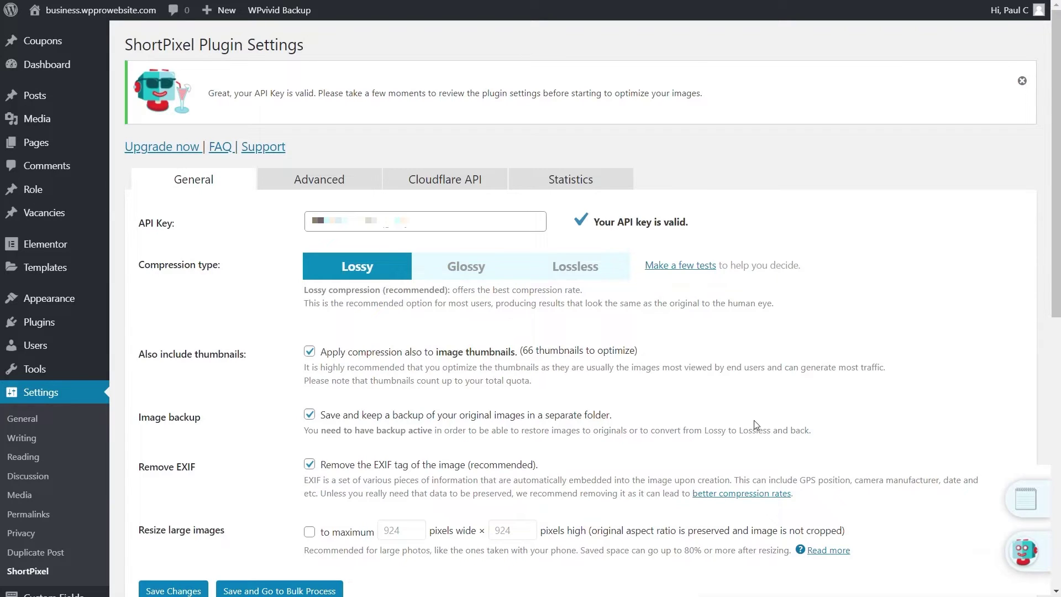
Step: Review the general ShortPixel settings and read the descriptions of the Glossy and Lossless compression types
scroll(717, 411, "down", 1)
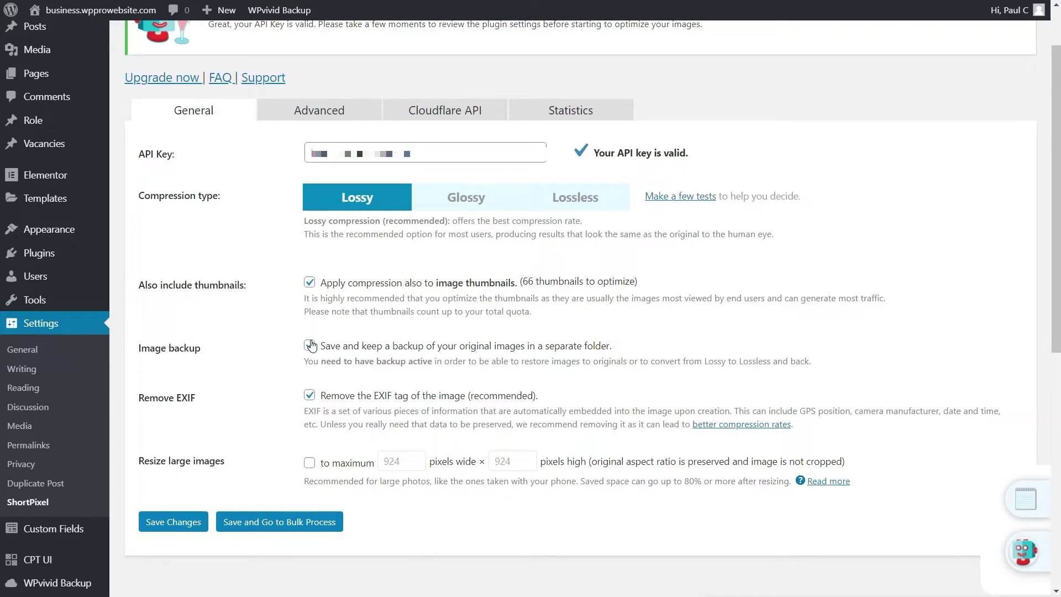
mouse_move(443, 208)
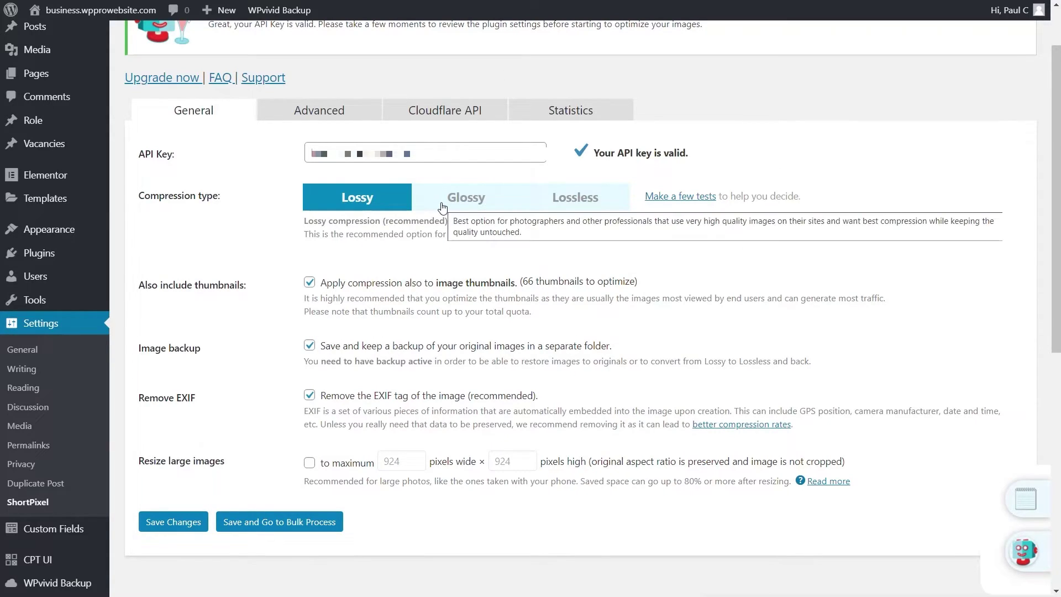
mouse_move(577, 208)
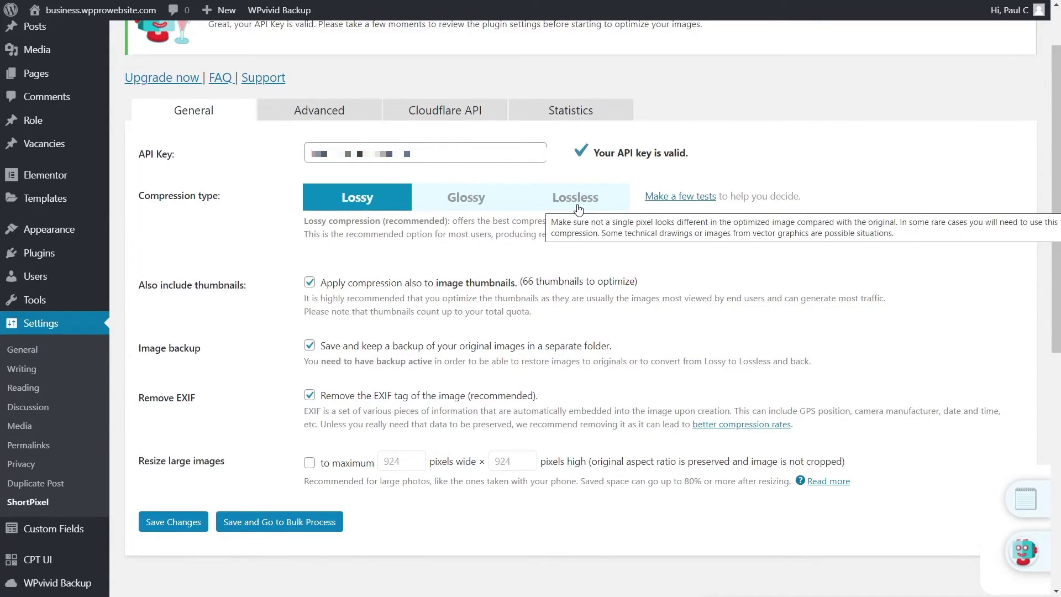
Step: In the advanced ShortPixel settings, enable creating WebP versions of the images and delivering them in the front-end
left_click(332, 114)
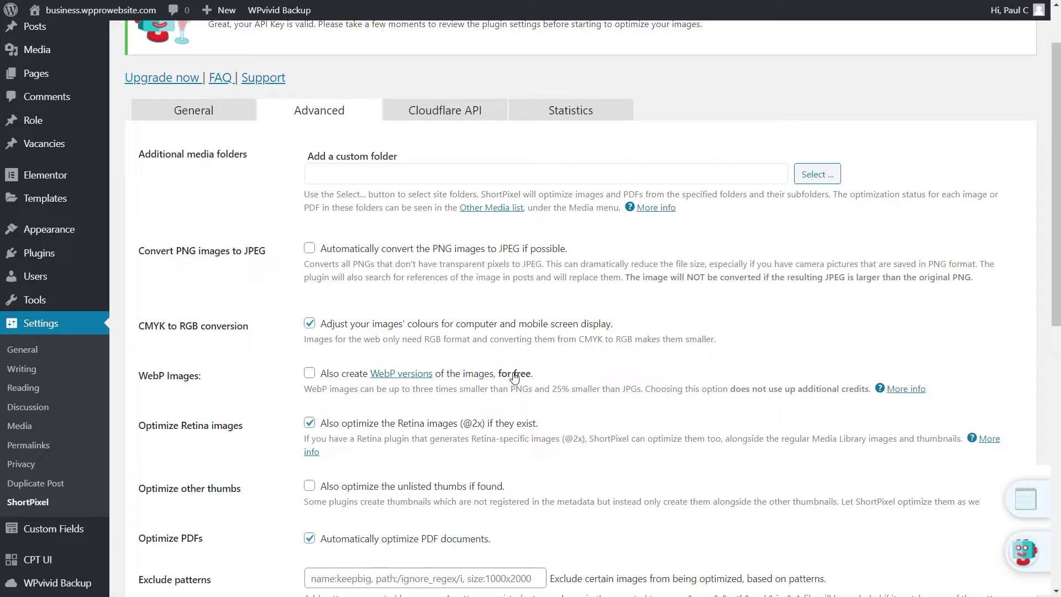
left_click(309, 374)
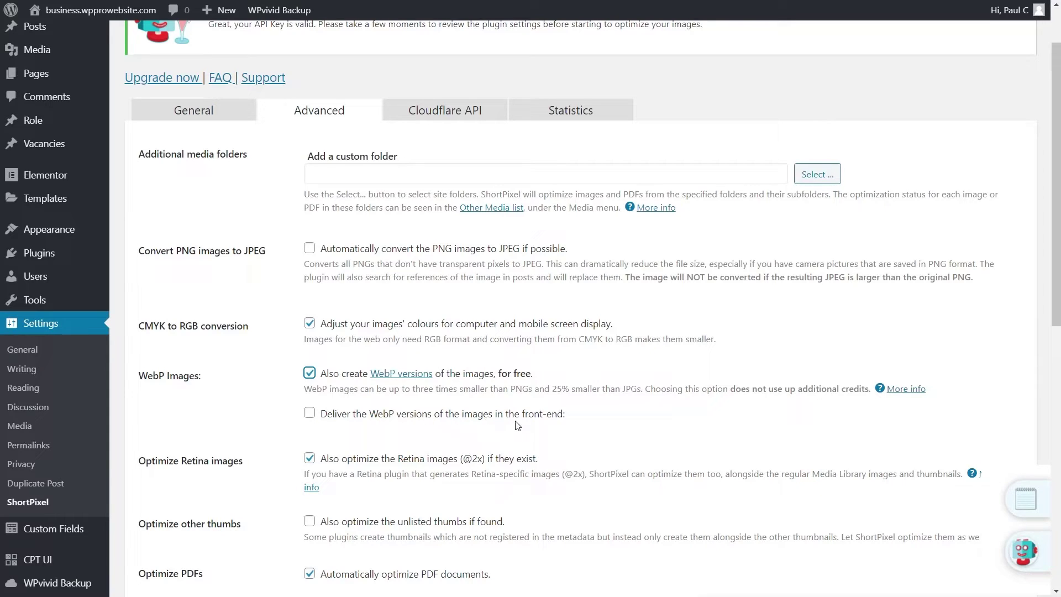
left_click(310, 414)
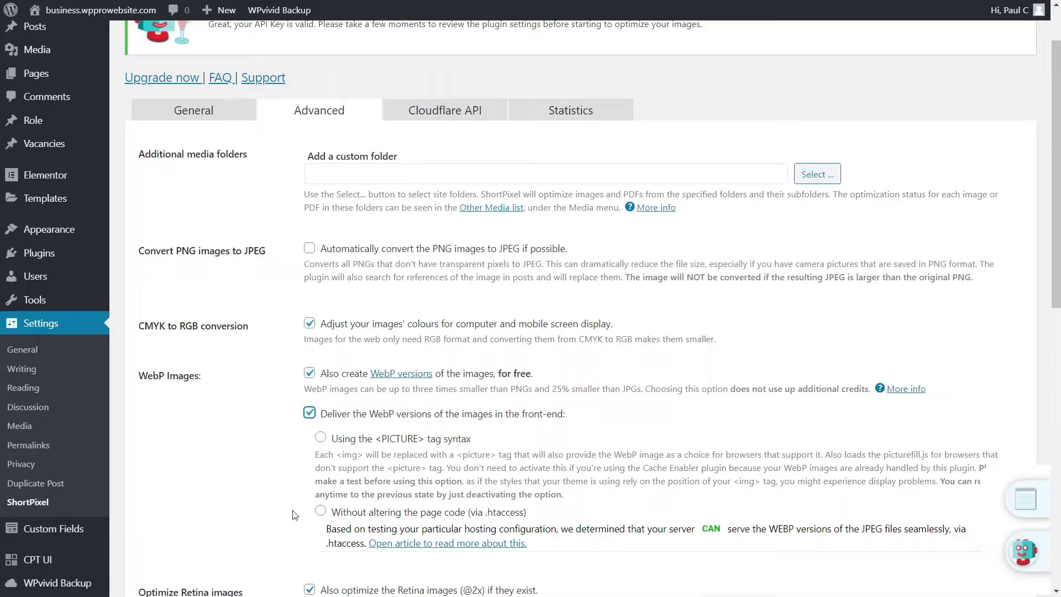
Step: Disable automatic optimization of PDF documents and exclude the thumbnail size (150px × 150px) from optimization
scroll(286, 515, "down", 3)
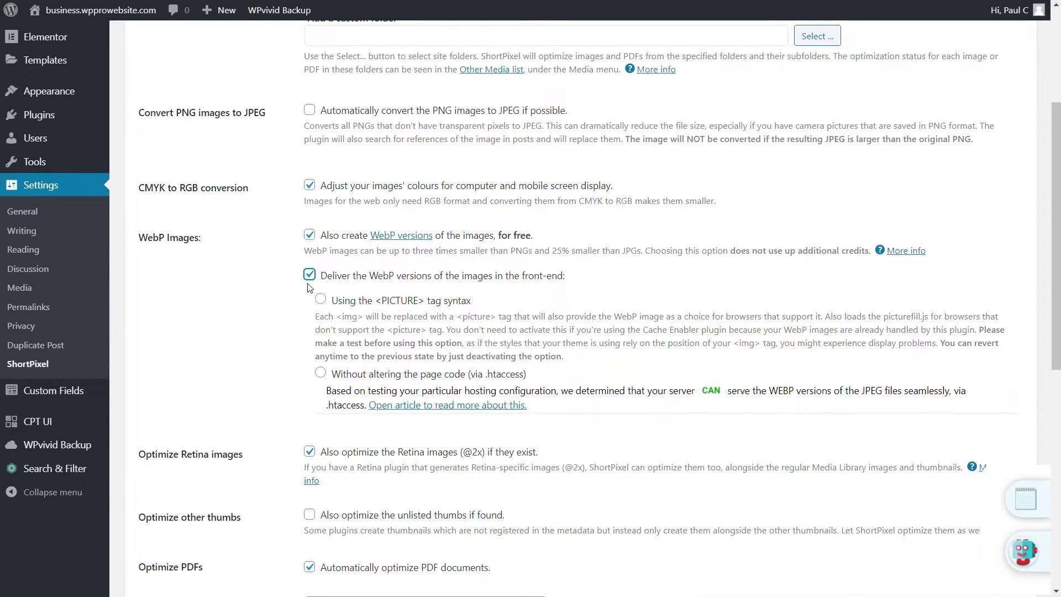
scroll(265, 449, "down", 1)
scroll(267, 450, "down", 1)
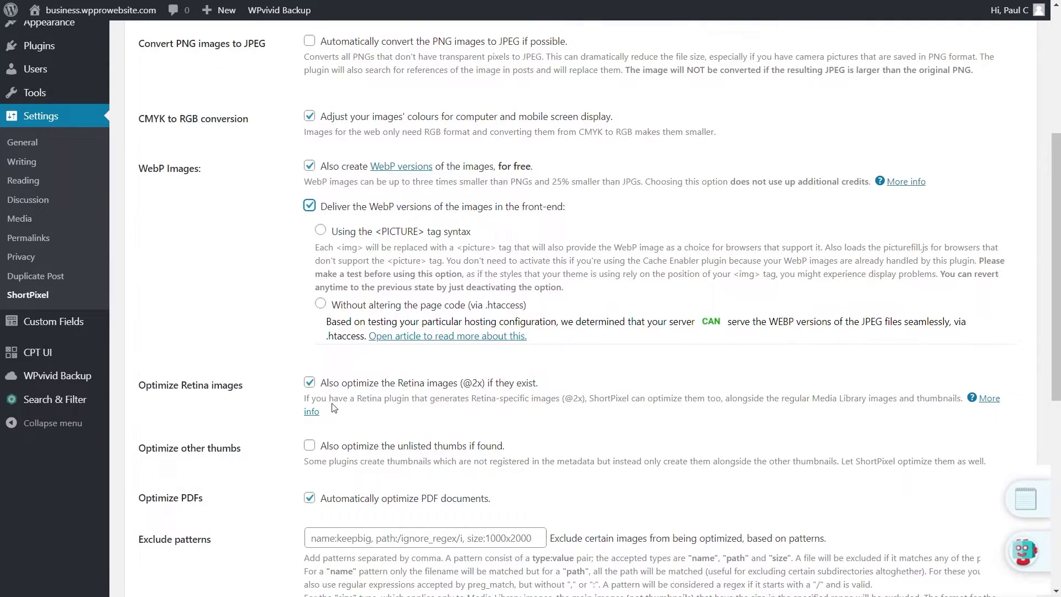
scroll(249, 467, "down", 1)
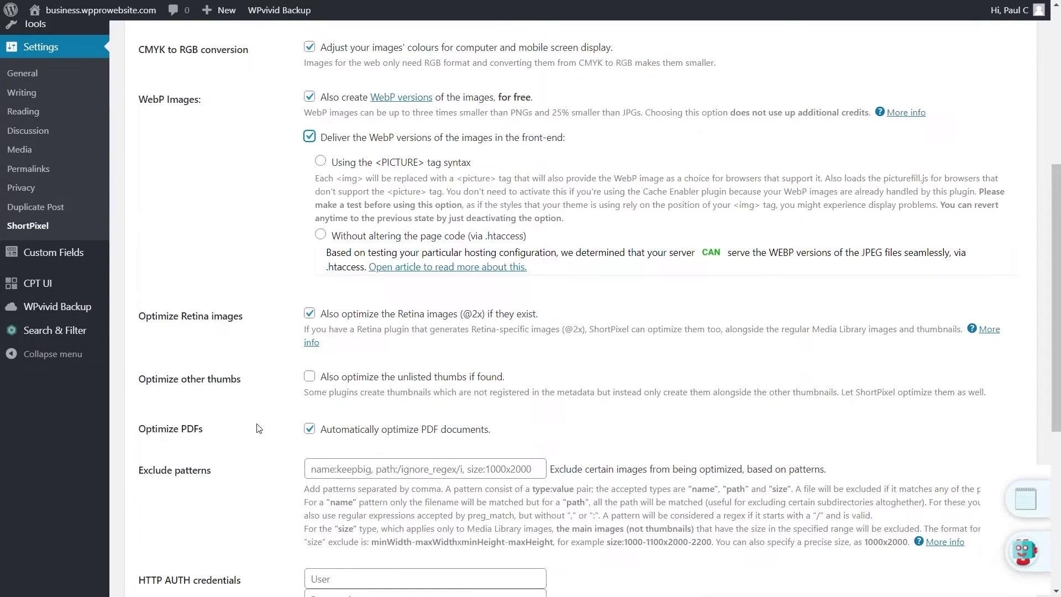
scroll(261, 450, "down", 1)
left_click(307, 363)
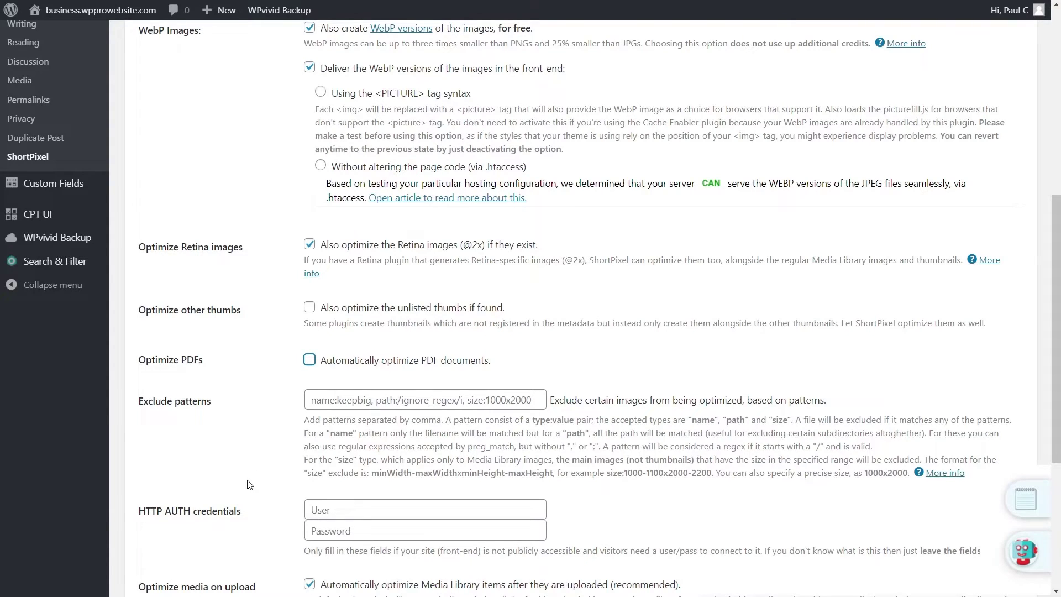
scroll(251, 484, "down", 4)
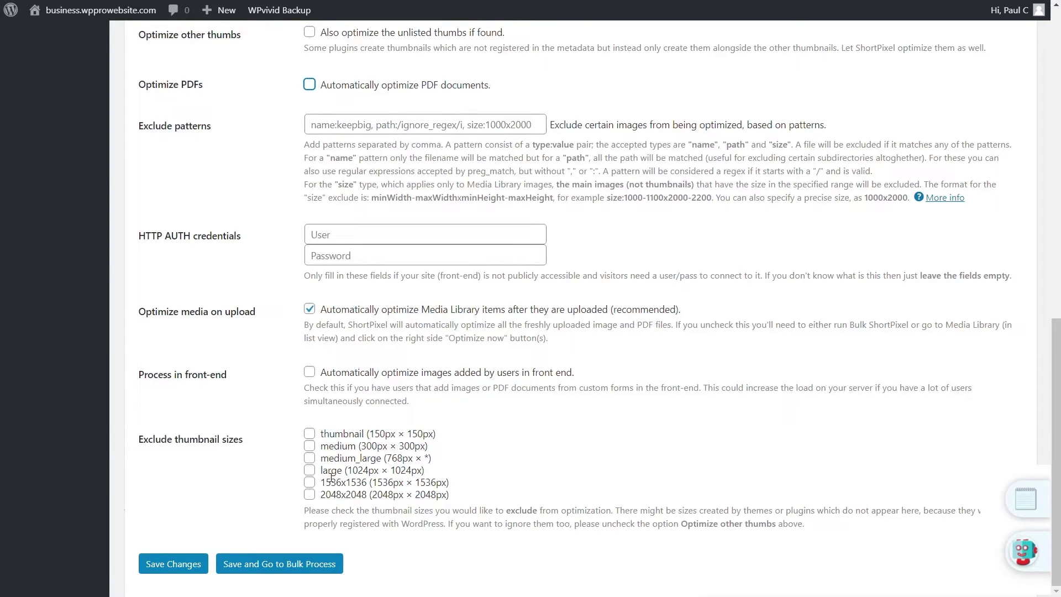
left_click(309, 434)
Step: Save the settings, proceed to bulk processing and start optimizing the media library's images
left_click(294, 569)
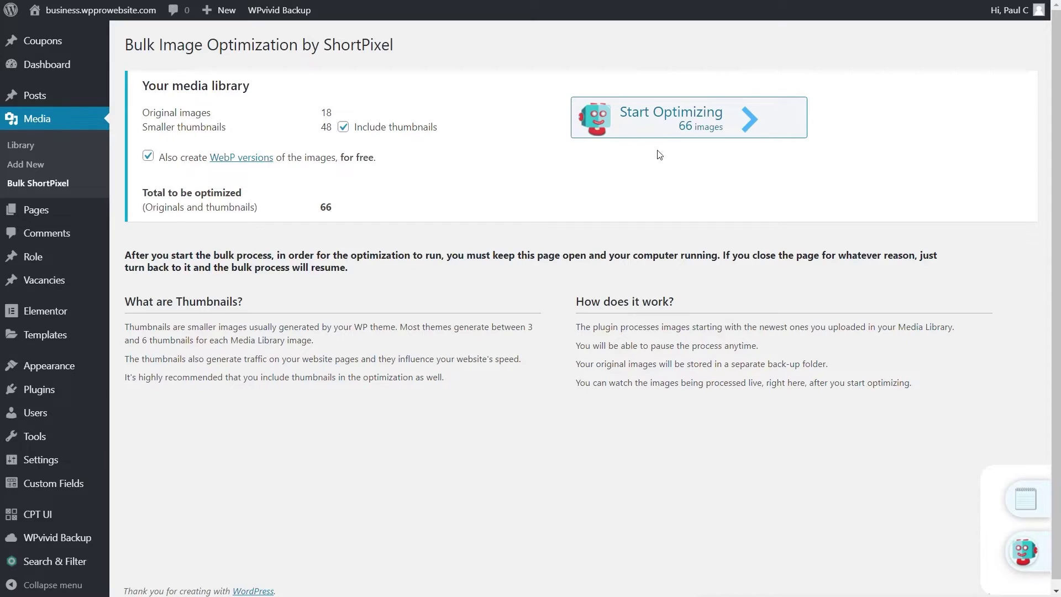
left_click(662, 127)
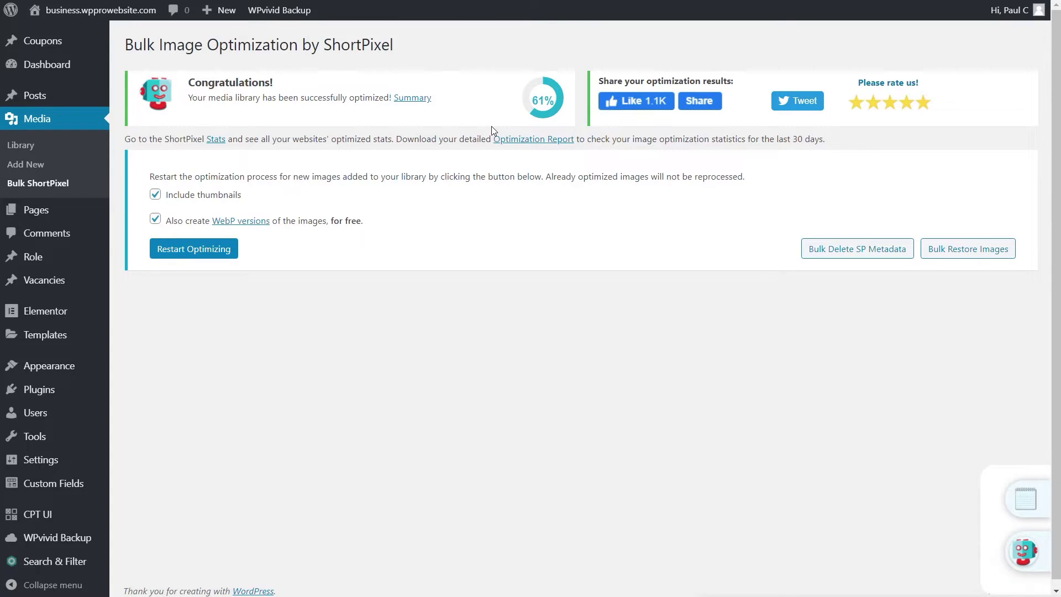
mouse_move(533, 115)
Step: Open the media library and look through the ShortPixel compression result of each image
left_click(24, 145)
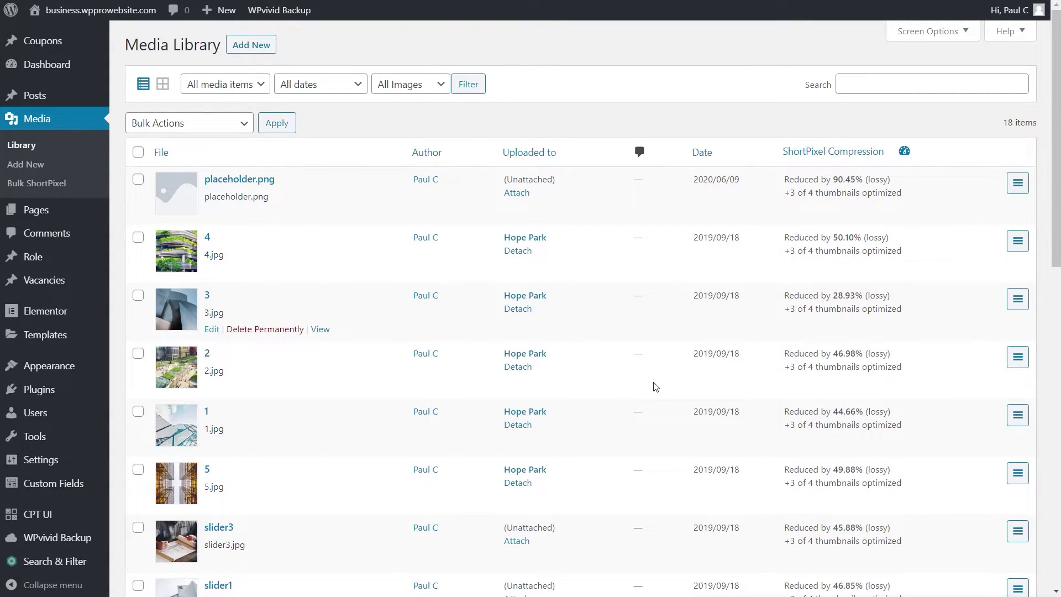
scroll(610, 404, "down", 2)
scroll(610, 404, "down", 5)
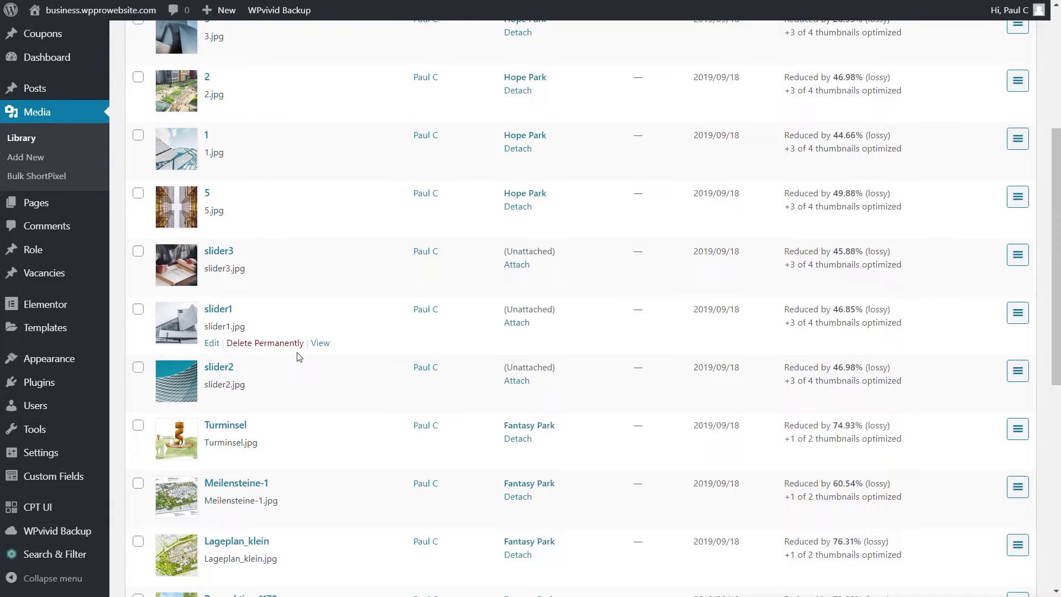
Step: Compare the original slider1 image with its ShortPixel-optimized version and close the comparison
left_click(1014, 314)
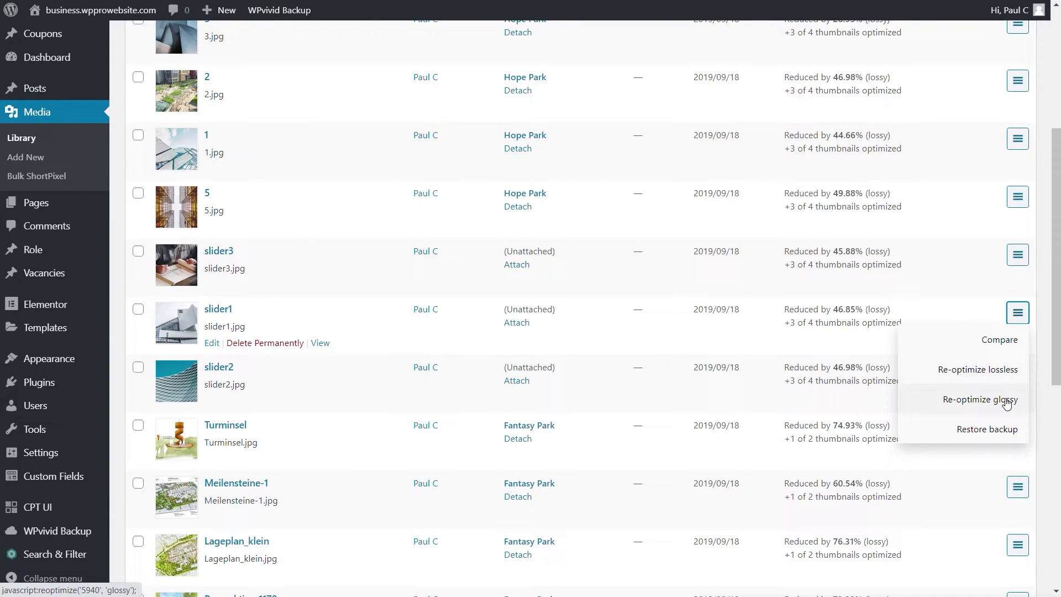
left_click(1006, 341)
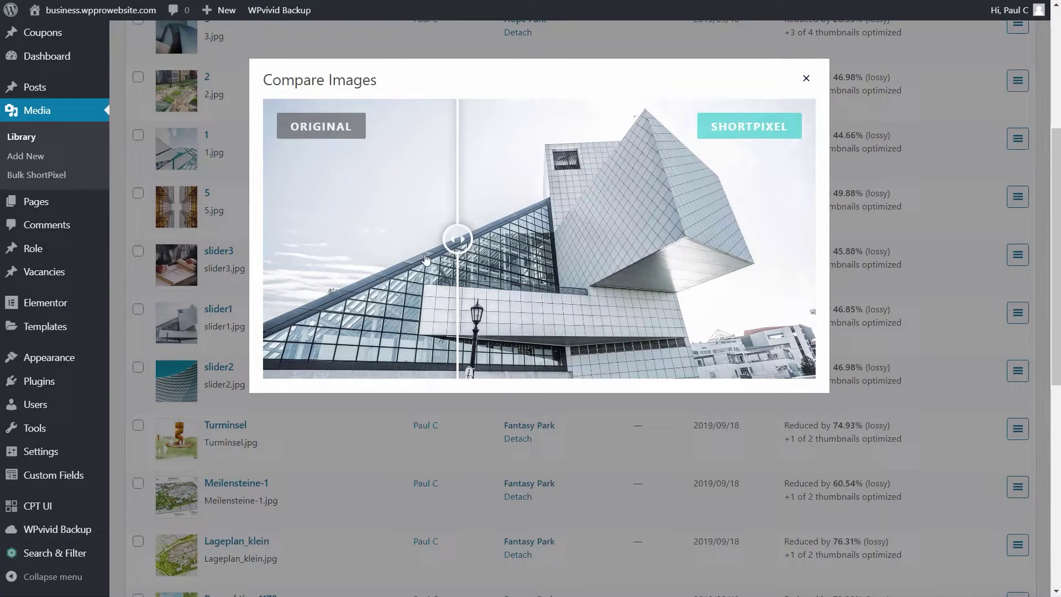
left_click(805, 80)
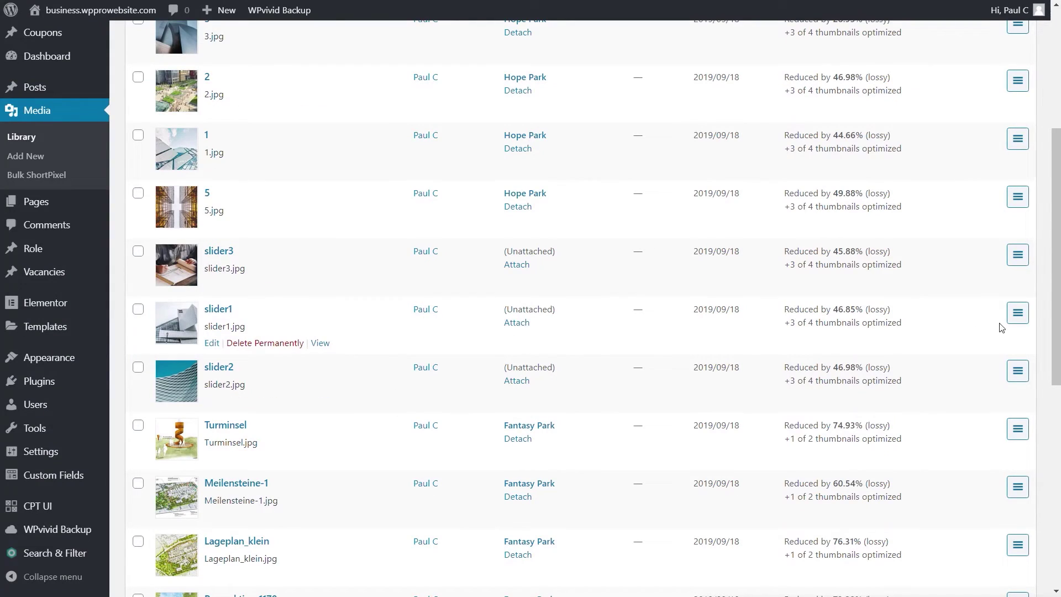
Step: Re-optimize the slider1 and slider2 images with glossy compression and reload the site's homepage to check them
left_click(1018, 313)
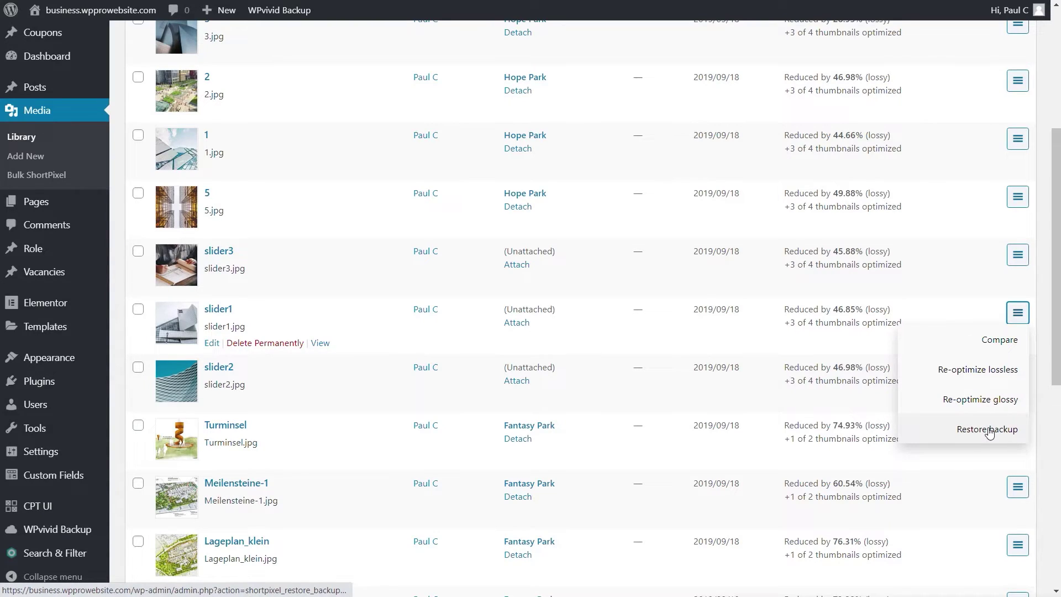
left_click(987, 400)
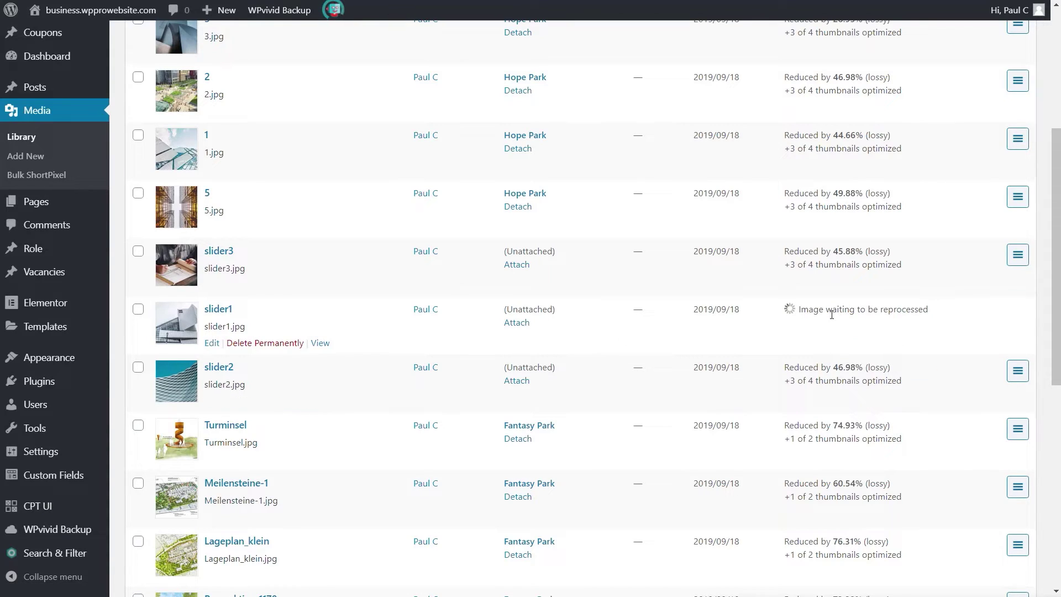
left_click(1017, 373)
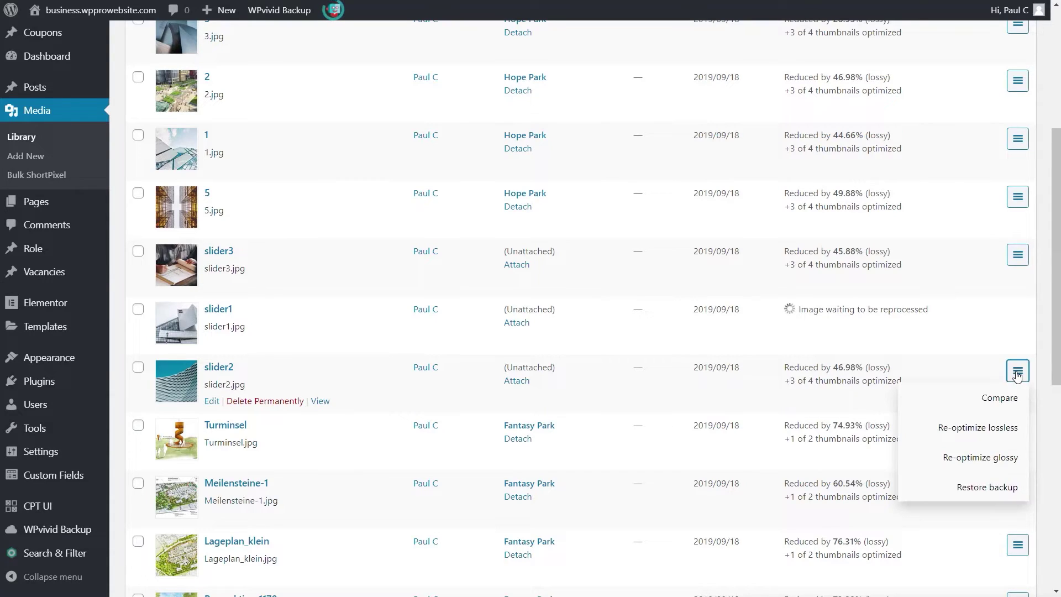
left_click(1003, 466)
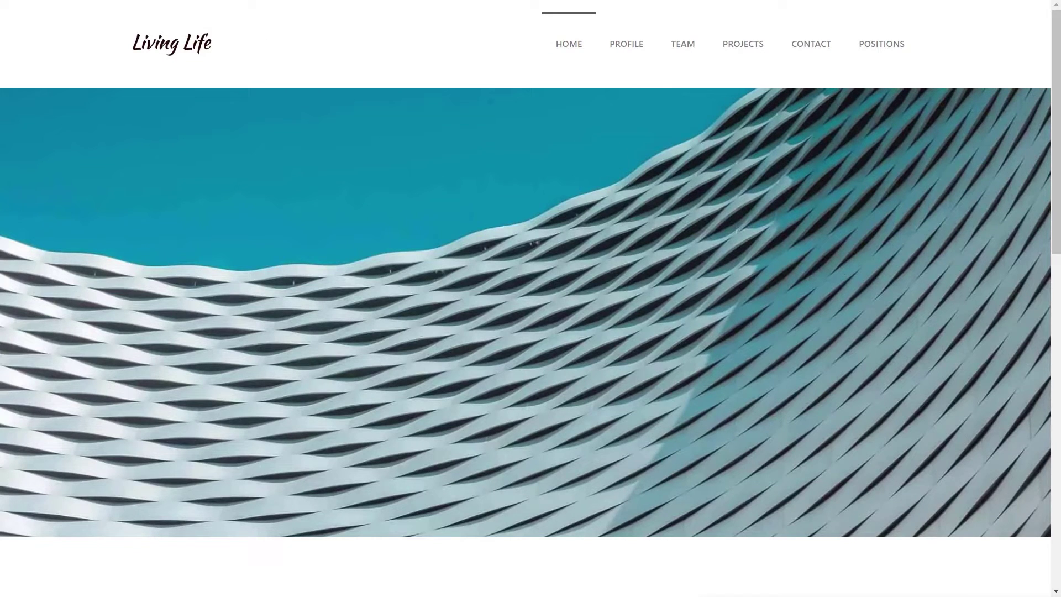
key("F5")
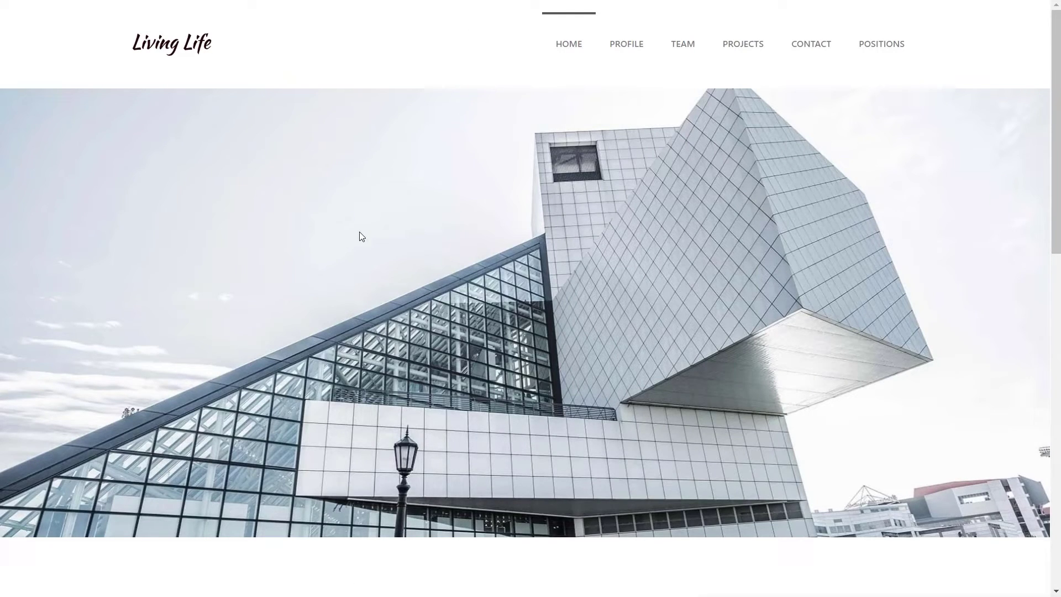
left_click(132, 42)
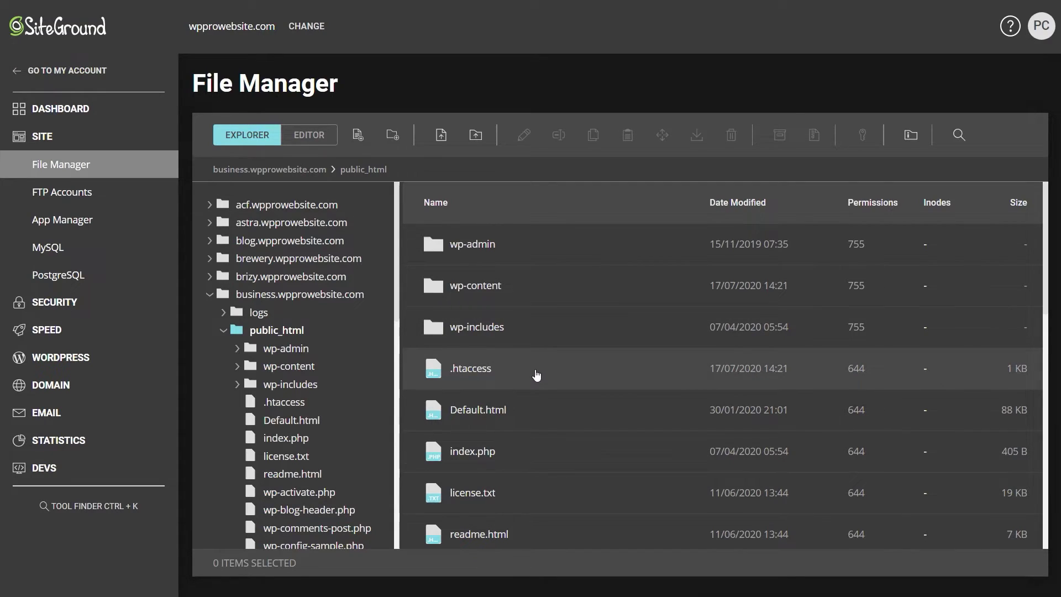
Step: In SiteGround's File Manager, open the .htaccess file in business.wpprowebsite.com's public_html folder for editing and look through its rules
left_click(441, 374)
right_click(440, 374)
left_click(486, 381)
scroll(722, 401, "down", 3)
scroll(741, 402, "up", 1)
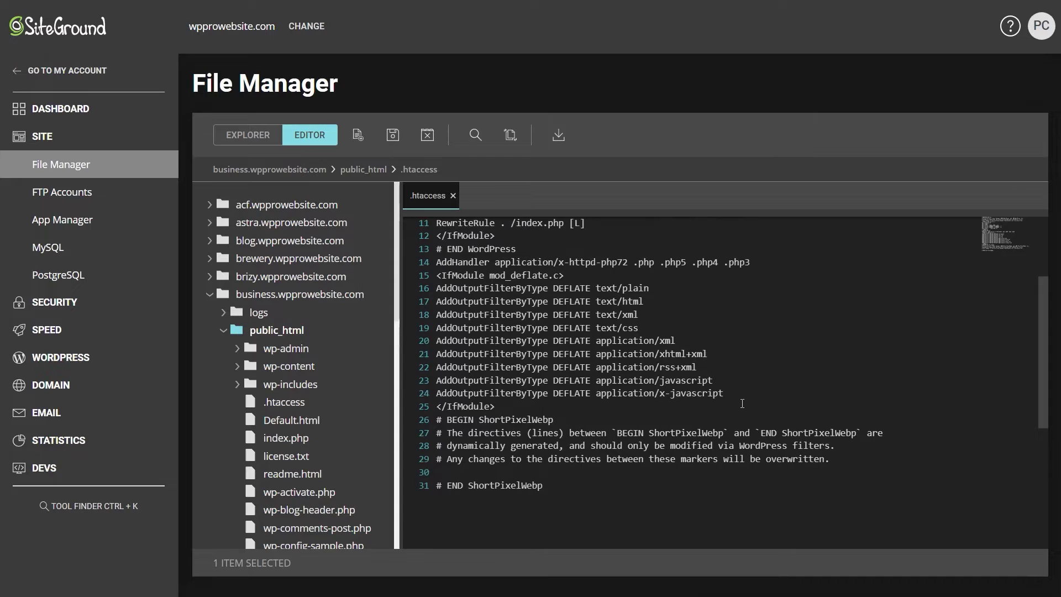
scroll(741, 402, "up", 3)
scroll(566, 349, "down", 5)
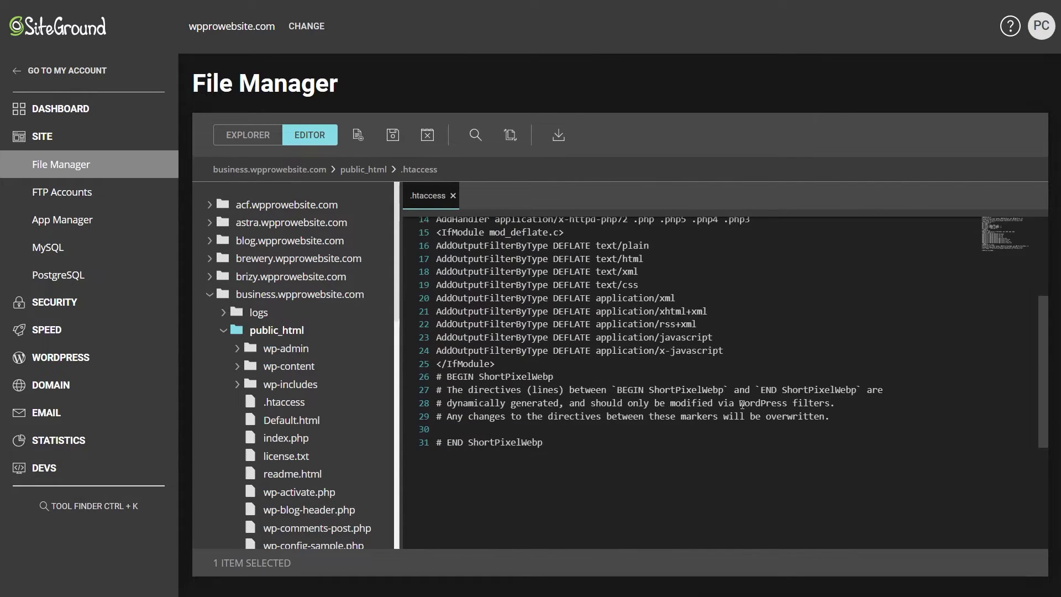
Step: Below the ShortPixelWebp section, add a mod_deflate.c block with DEFLATE filters for text, XML, CSS and JavaScript, and save .htaccess
left_click(554, 315)
key("Return")
key("Return")
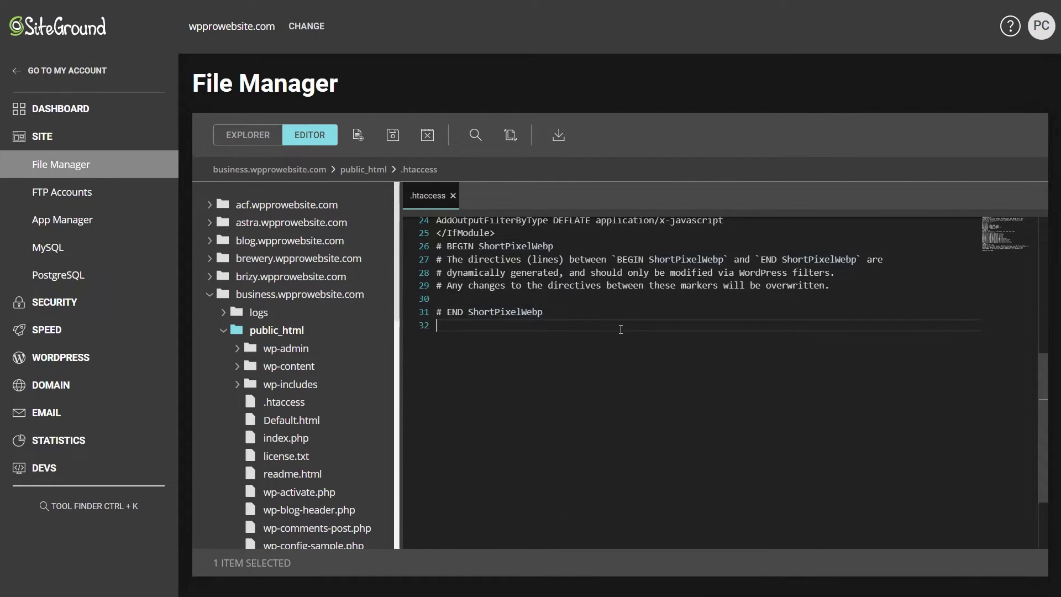
type("<IfModule mod_deflate.c> AddOutputFilterByType DEFLATE text/plain AddOutputFilterByType DEFLATE text/html AddOutputFilterByType DEFLATE text/xml AddOutputFilterByType DEFLATE text/css AddOutputFilterByType DEFLATE application/xml AddOutputFilterByType DEFLATE application/xhtml+xml AddOutputFilterByType DEFLATE application/rss+xml AddOutputFilterByType DEFLATE application/javascript AddOutputFilterByType DEFLATE application/x-javascript </IfModule>")
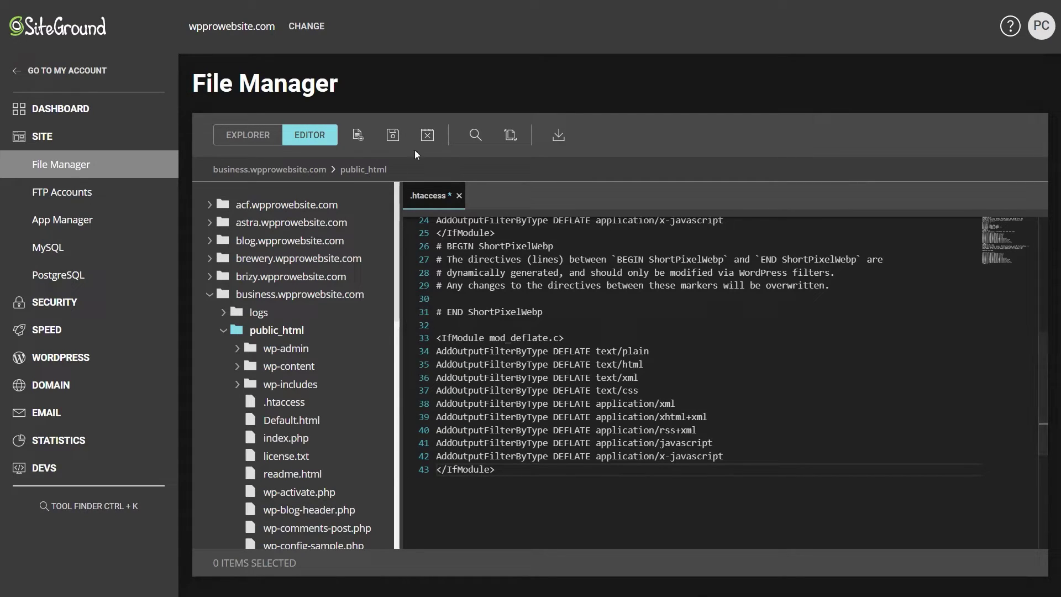
left_click(393, 135)
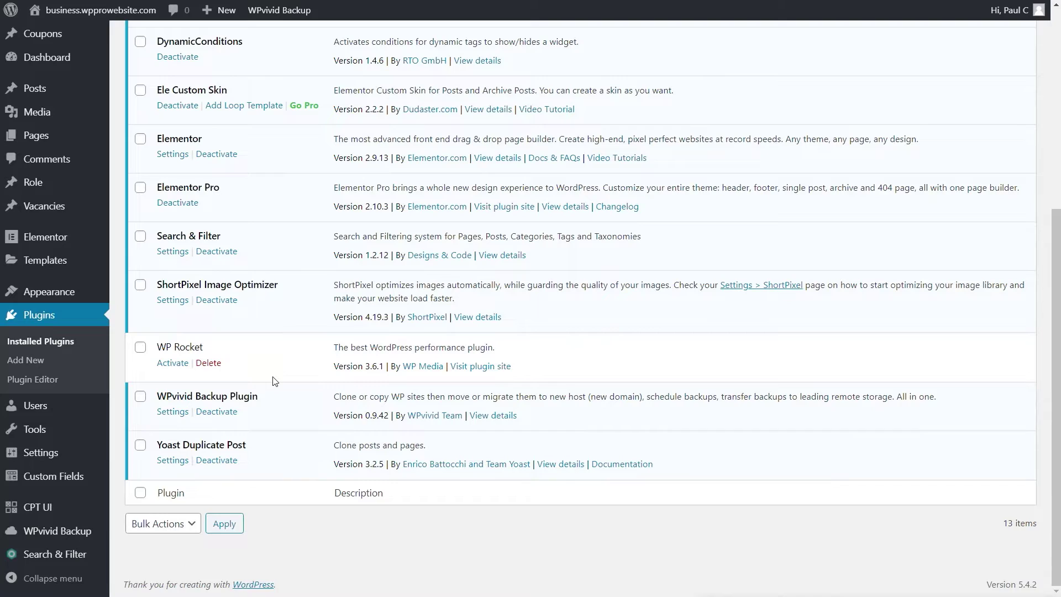
Step: In the site's WordPress plugin list, activate WP Rocket and open its settings dashboard
left_click(173, 364)
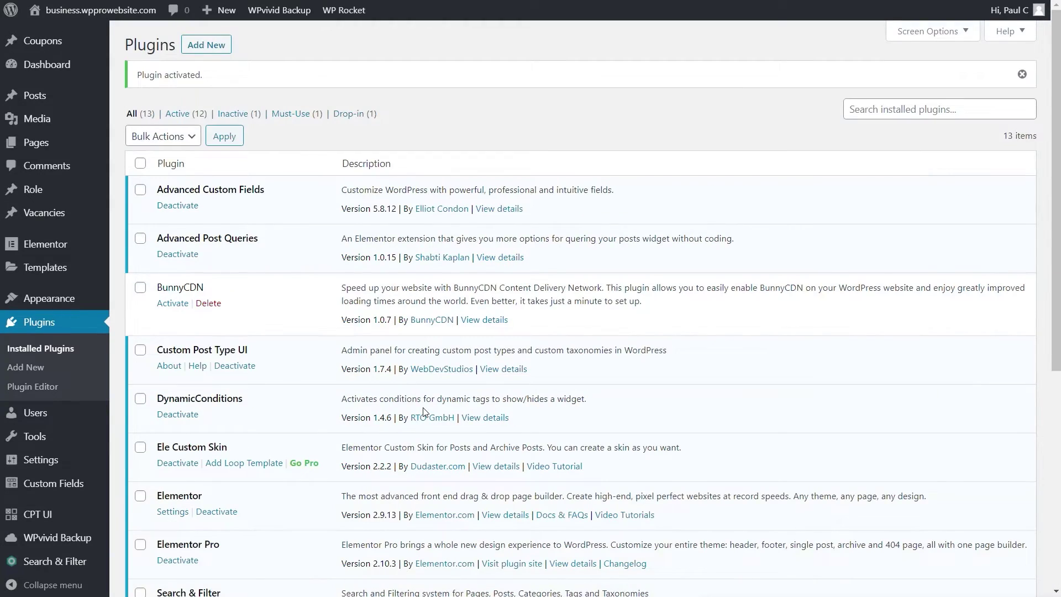
scroll(343, 430, "down", 6)
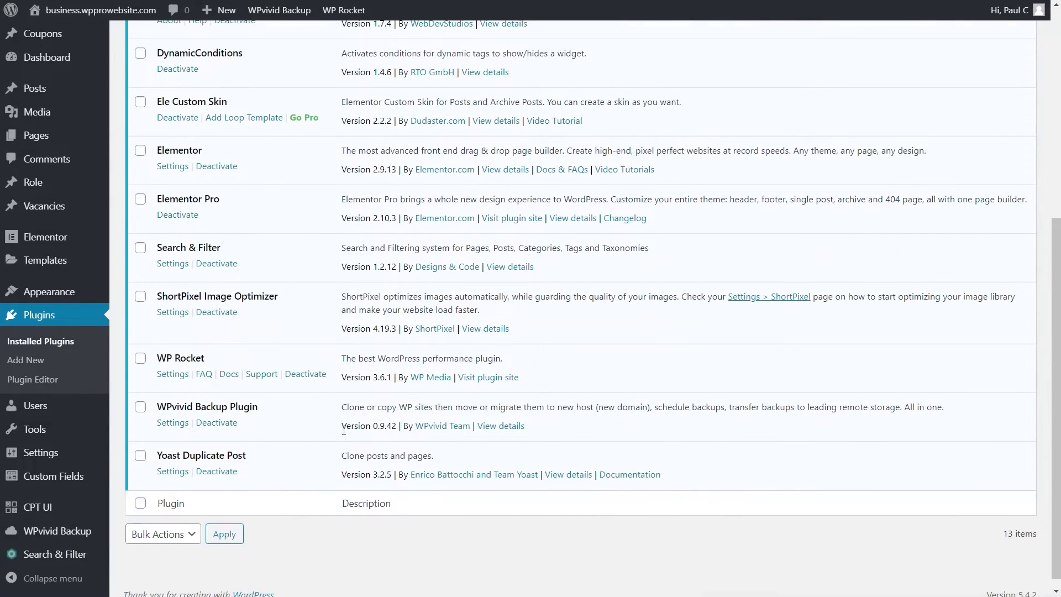
left_click(172, 374)
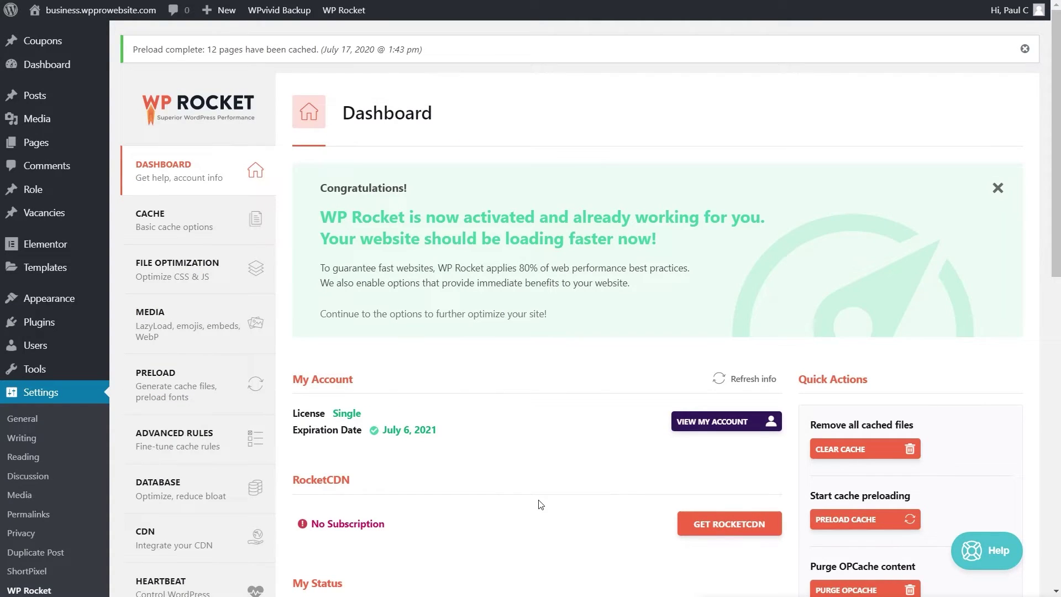
scroll(540, 505, "down", 4)
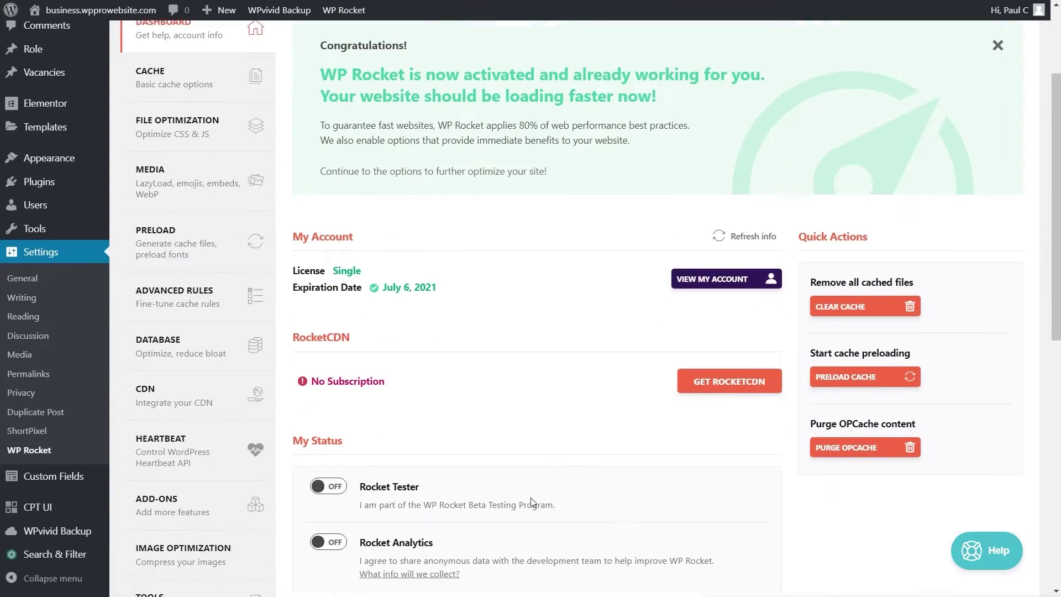
scroll(533, 501, "up", 4)
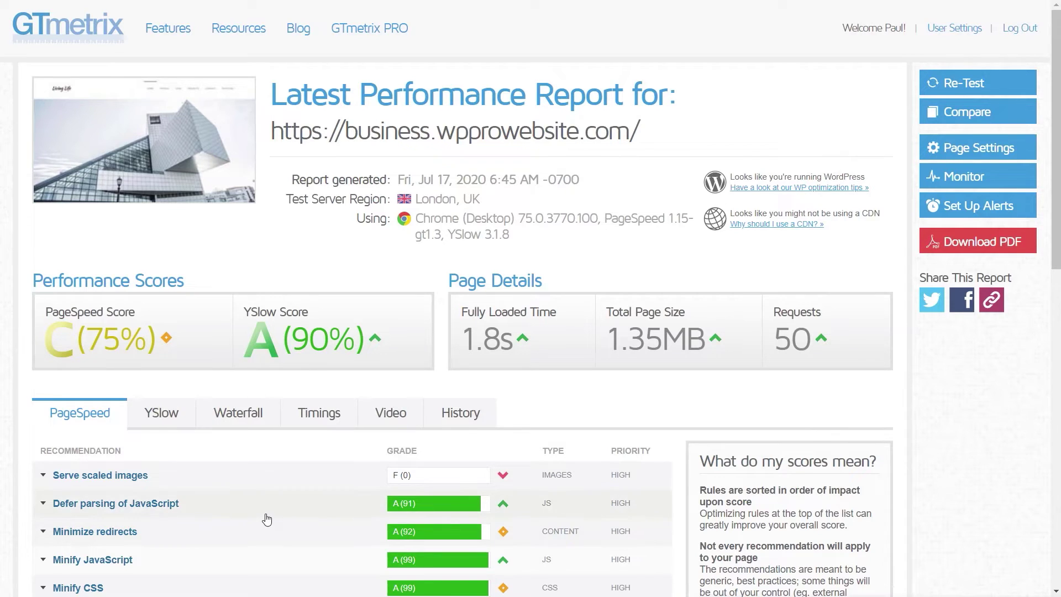
Step: Switch to the site's latest GTmetrix report and examine its performance scores and PageSpeed recommendations
scroll(253, 521, "down", 3)
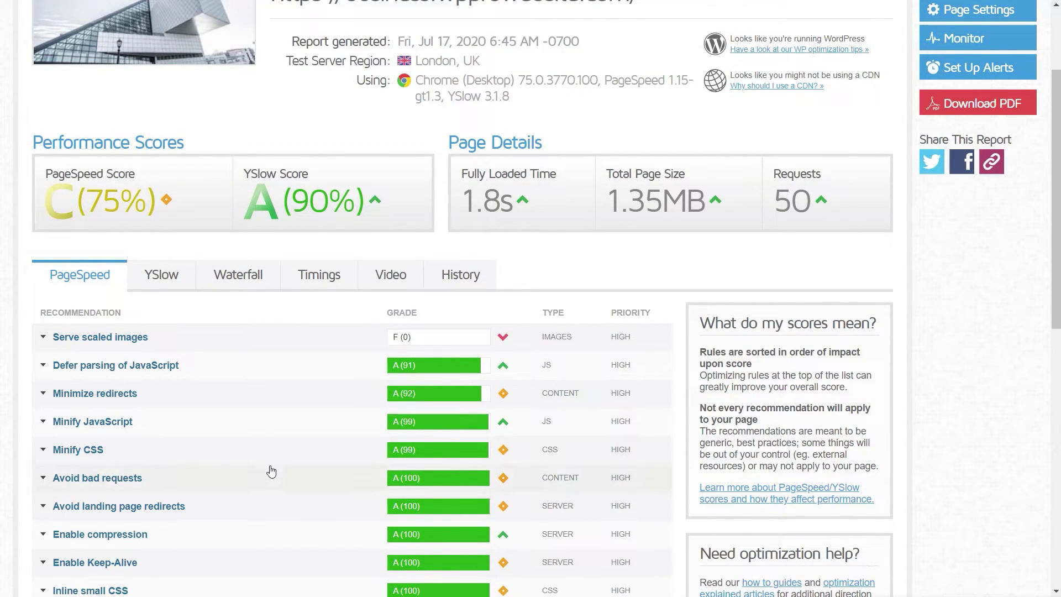
scroll(271, 469, "up", 3)
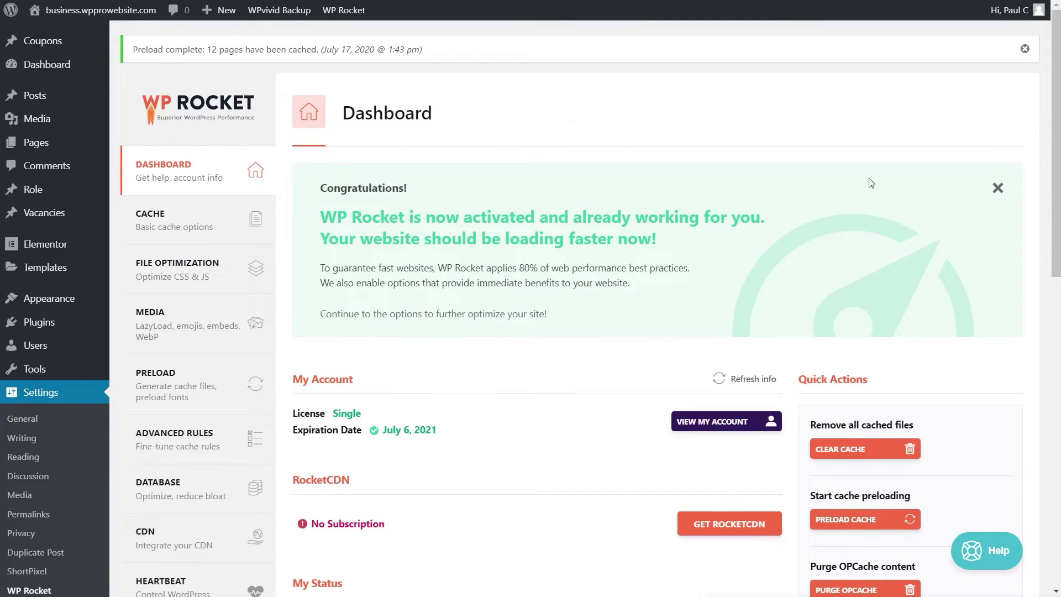
Step: Back in WordPress, dismiss the WP Rocket congratulations notice and look through the plugin's dashboard
left_click(997, 189)
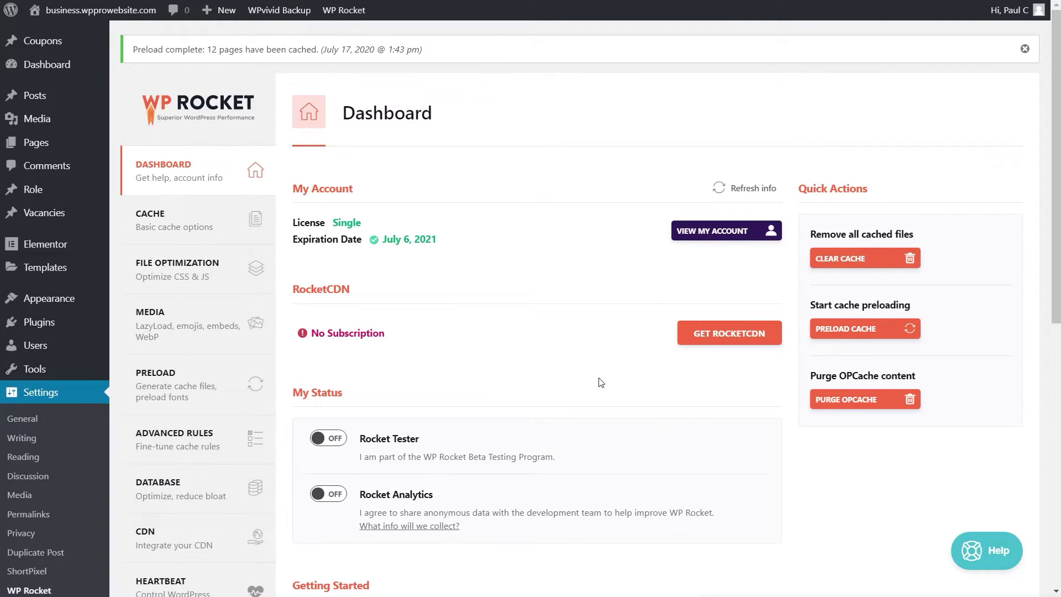
scroll(552, 398, "down", 9)
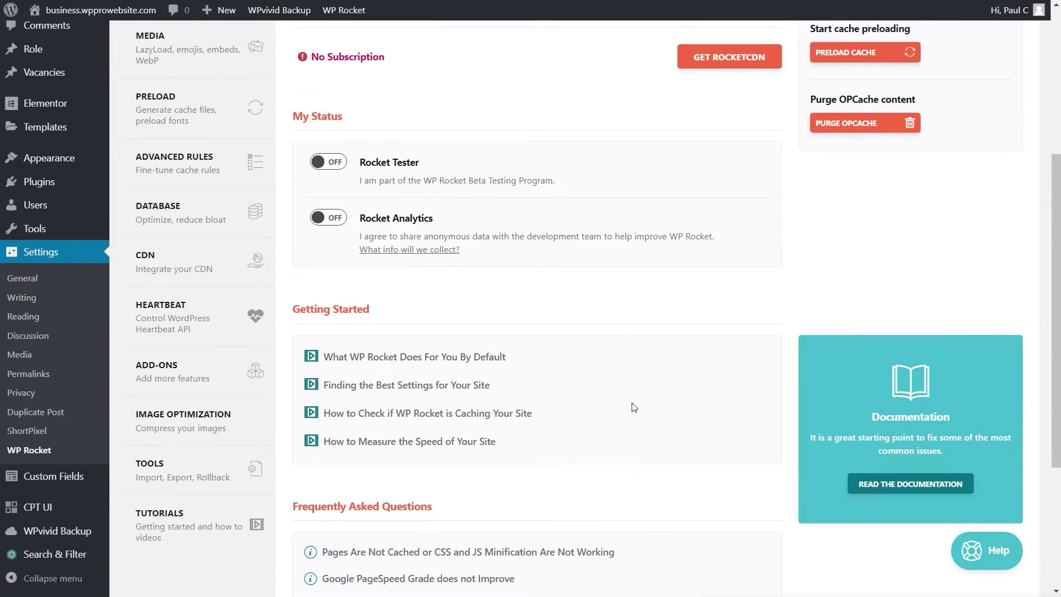
scroll(634, 408, "up", 9)
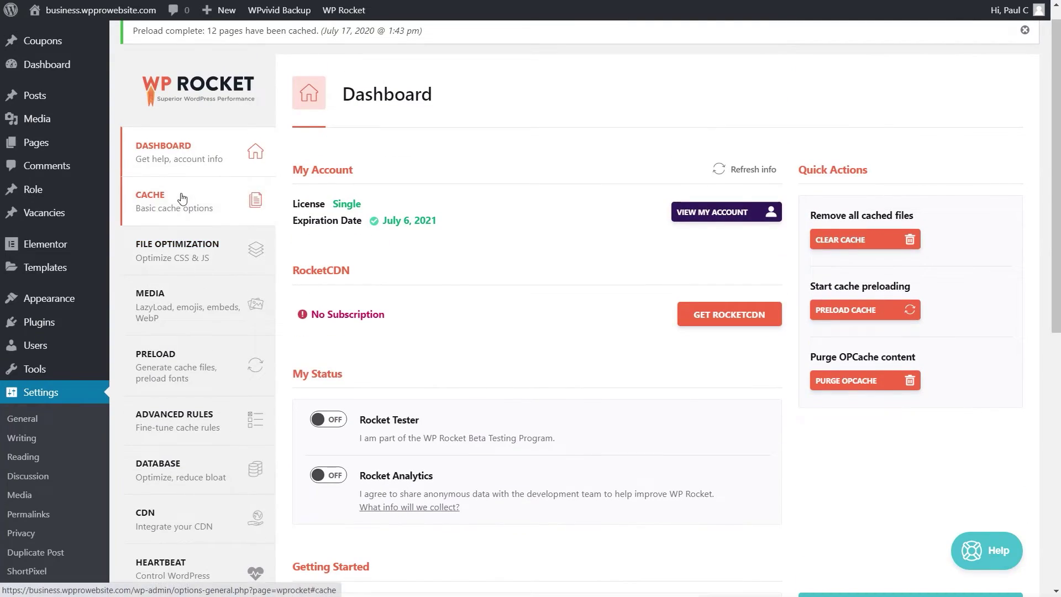
Step: Examine WP Rocket's cache settings for mobile devices, logged-in users and cache lifespan
left_click(182, 198)
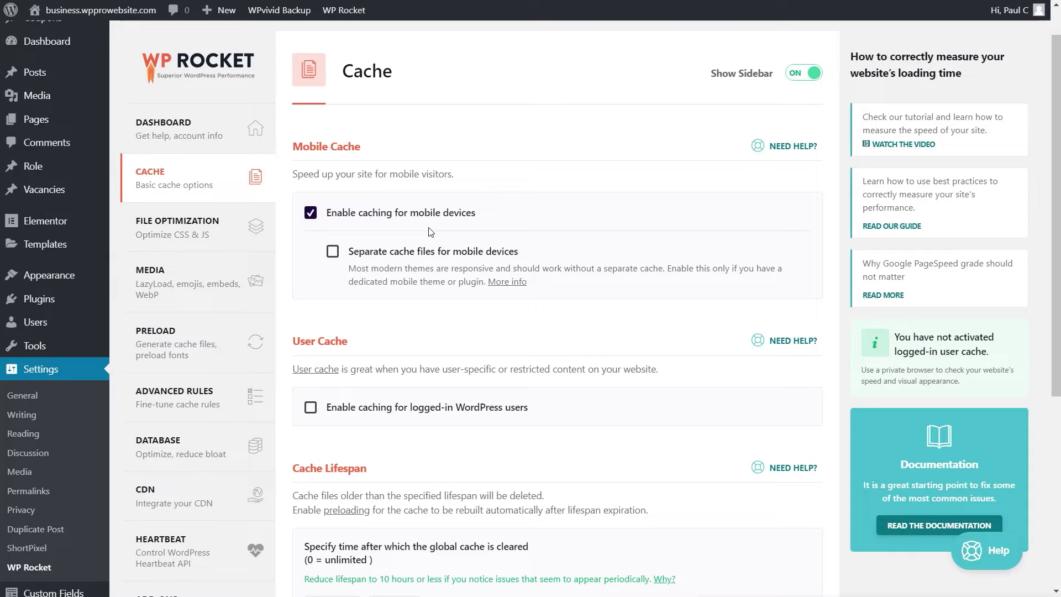
scroll(549, 331, "down", 3)
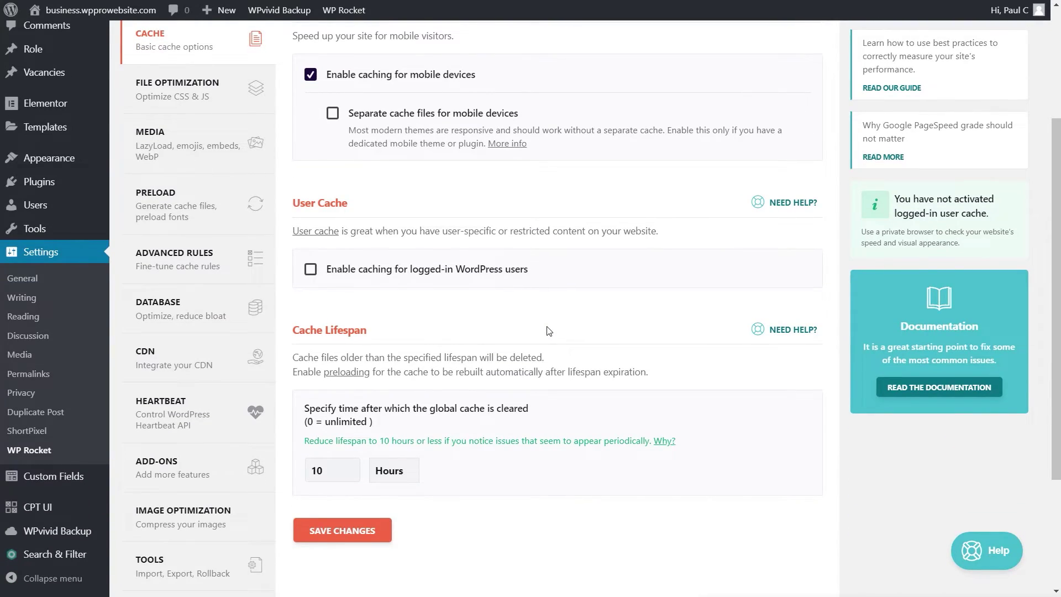
scroll(549, 330, "up", 2)
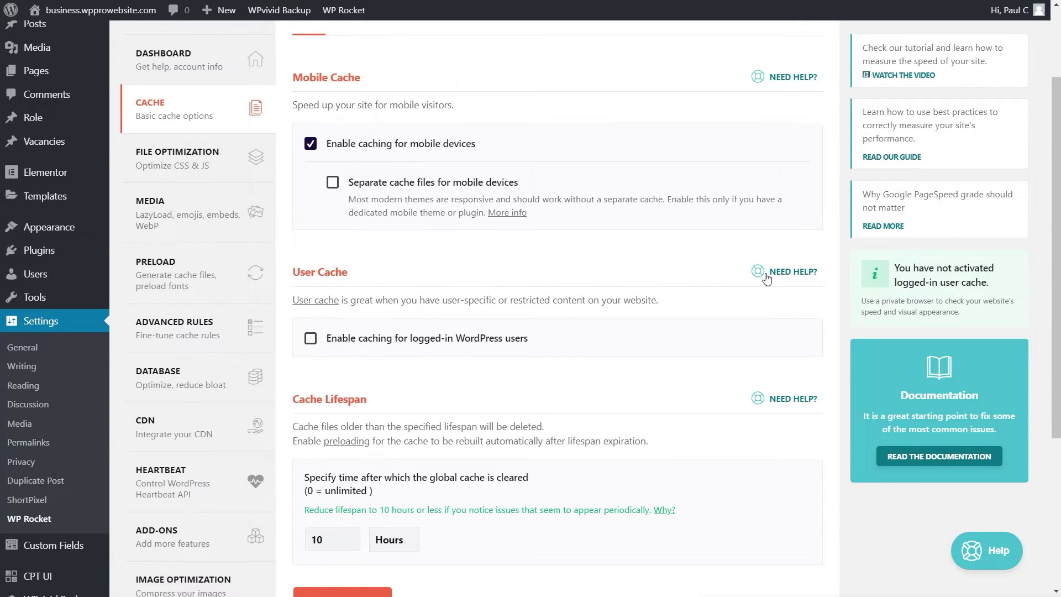
Step: Enable Minify HTML in WP Rocket's file optimization settings, save the changes and clear the cache
left_click(206, 165)
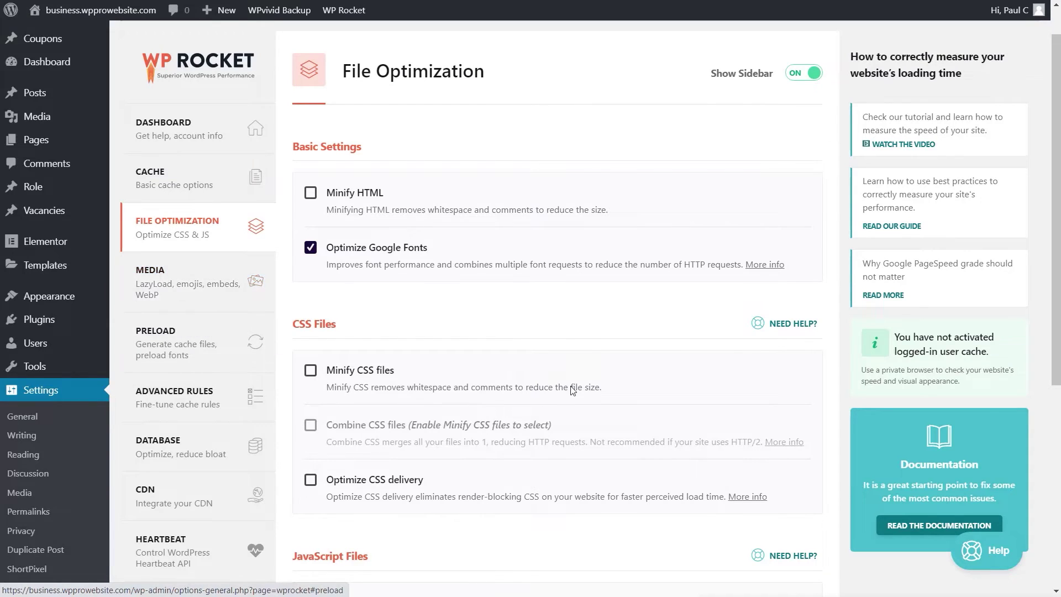
left_click(311, 193)
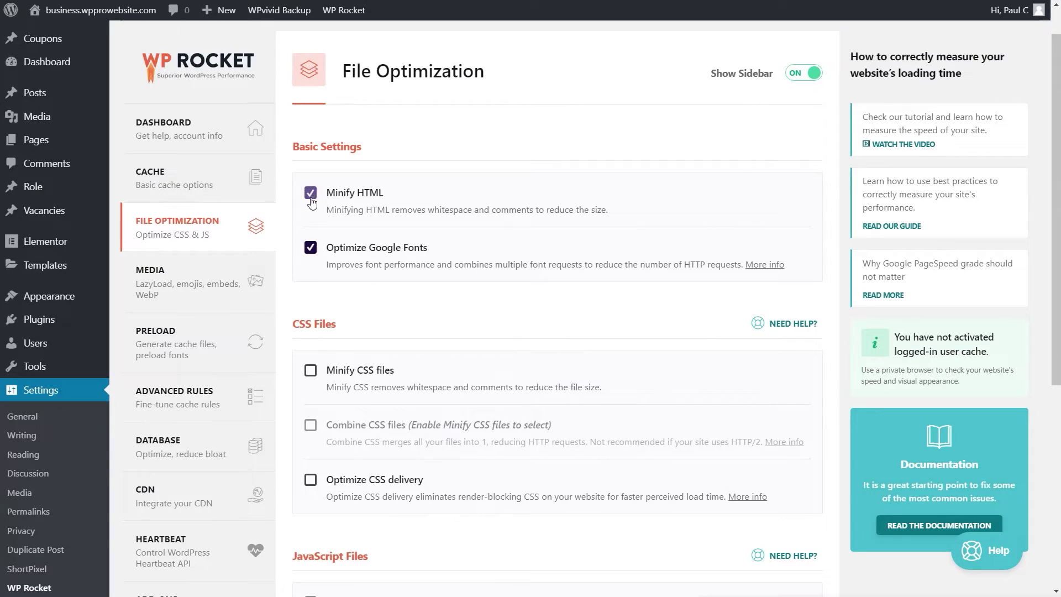
scroll(488, 326, "down", 5)
left_click(338, 506)
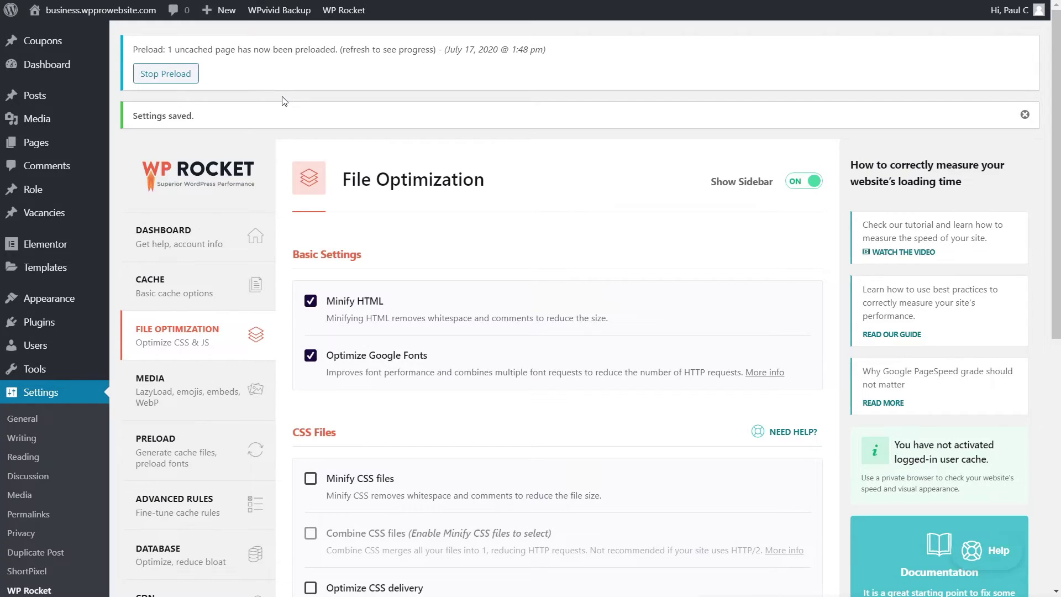
mouse_move(342, 11)
left_click(349, 53)
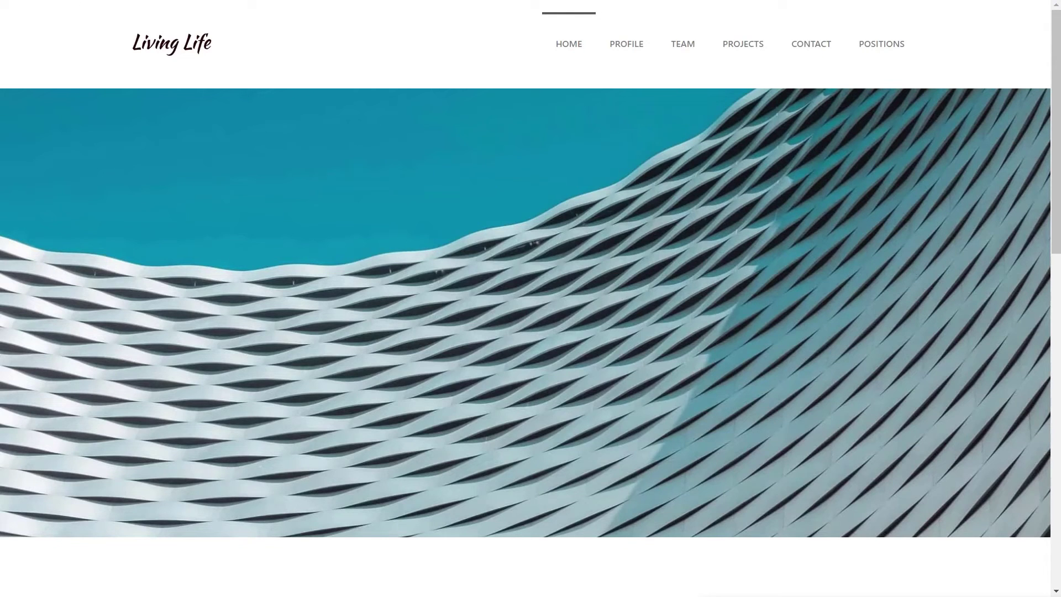
Step: Reload the site's homepage, check its content down to the footer and open the Team page
key("F5")
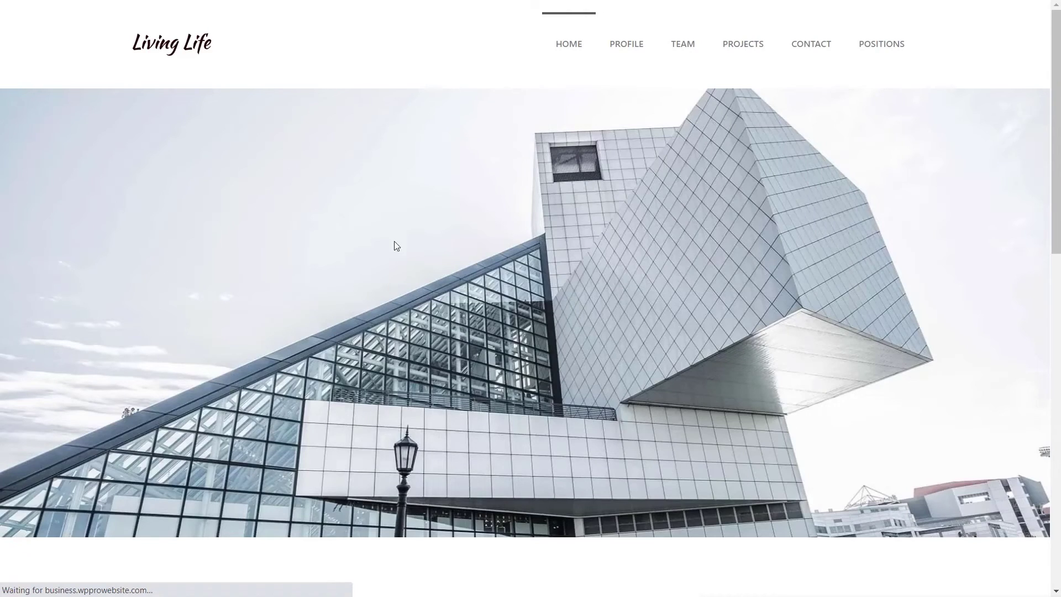
scroll(352, 247, "down", 3)
scroll(355, 251, "down", 10)
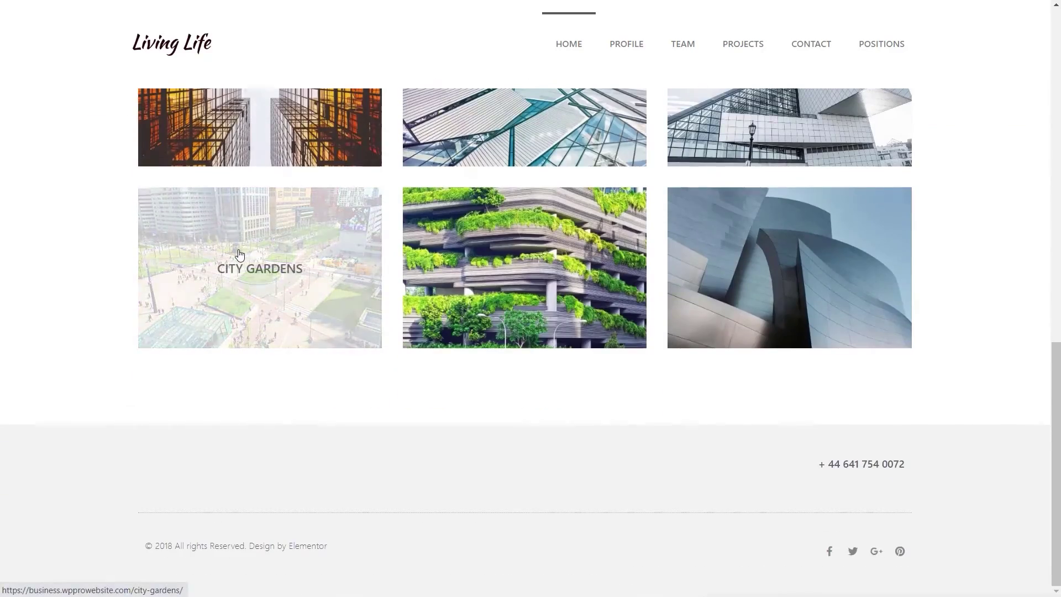
scroll(237, 253, "up", 7)
scroll(263, 254, "up", 4)
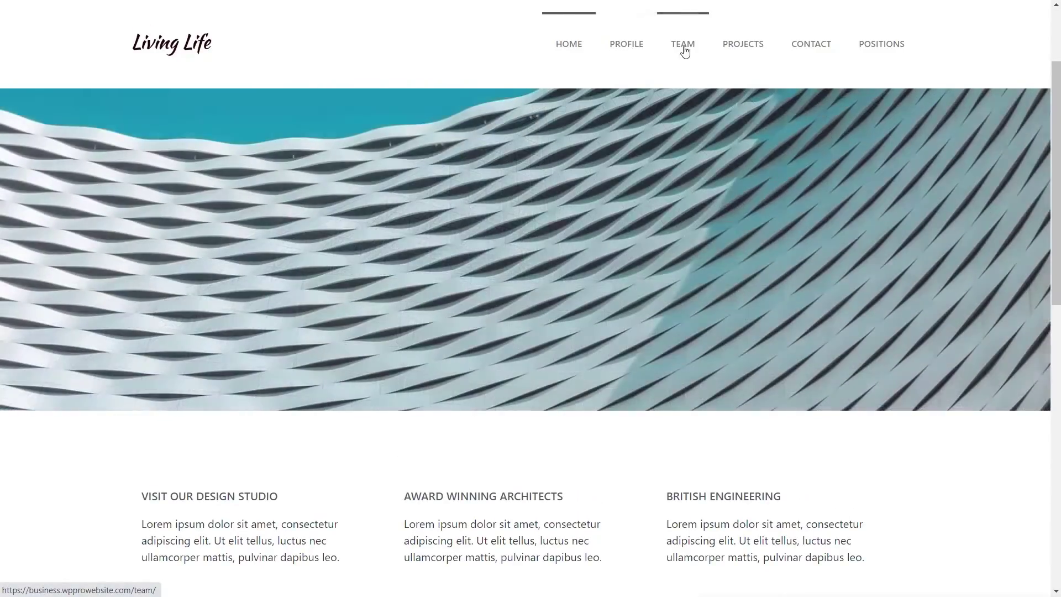
left_click(685, 51)
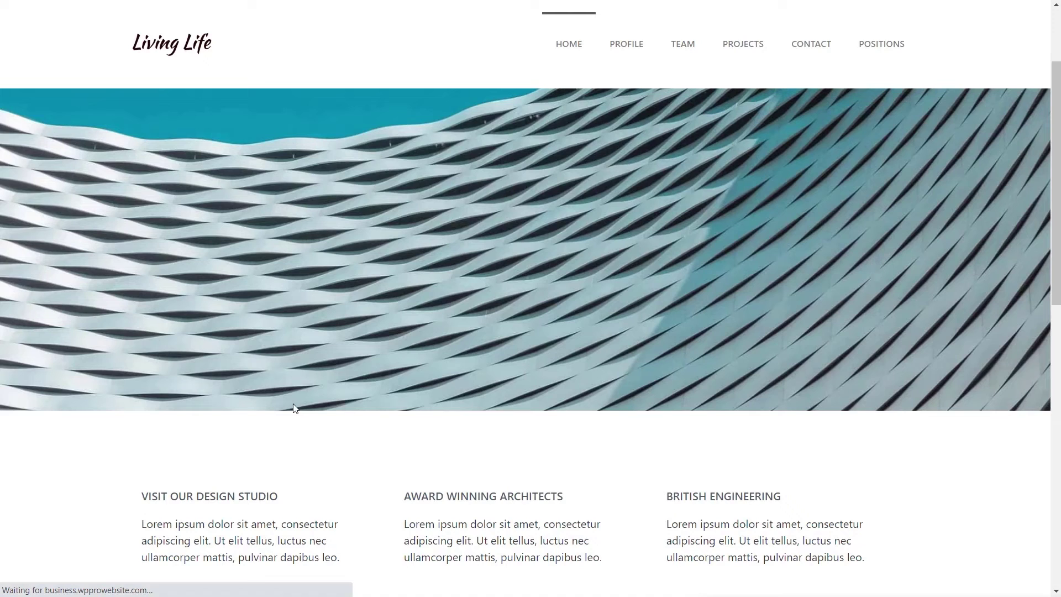
Step: Check how the site's Team page renders by viewing the member profiles
scroll(294, 407, "down", 8)
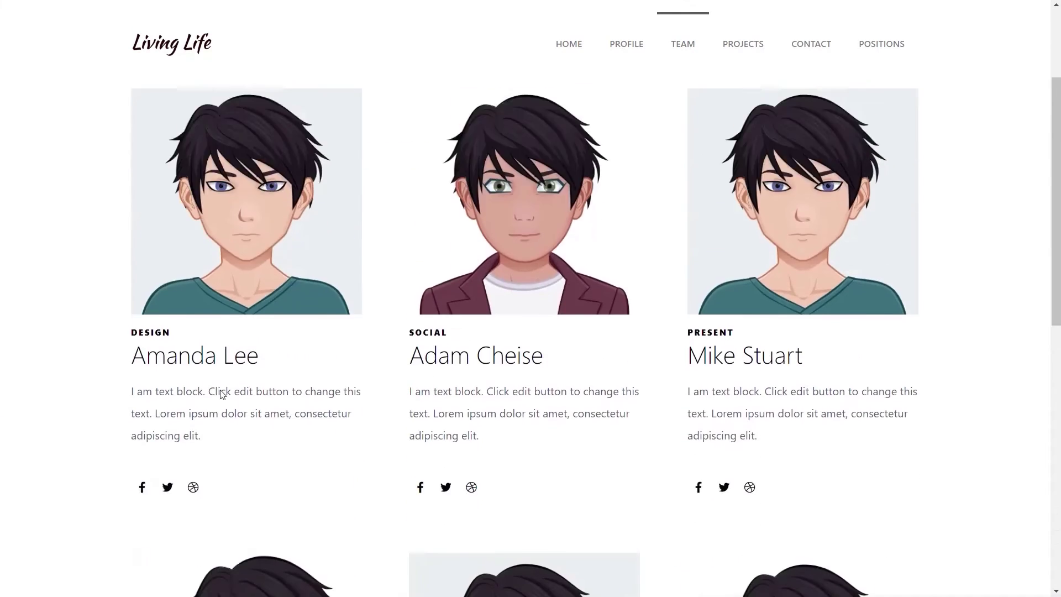
scroll(205, 389, "up", 8)
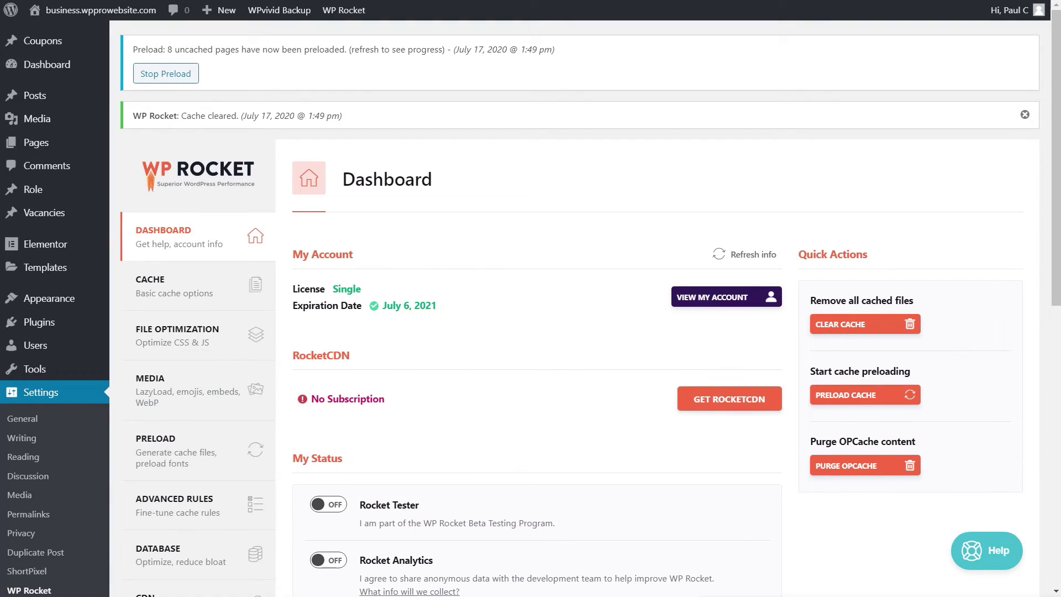
Step: In WP Rocket's file optimization settings, enable and activate Minify CSS files and Combine CSS files
left_click(168, 284)
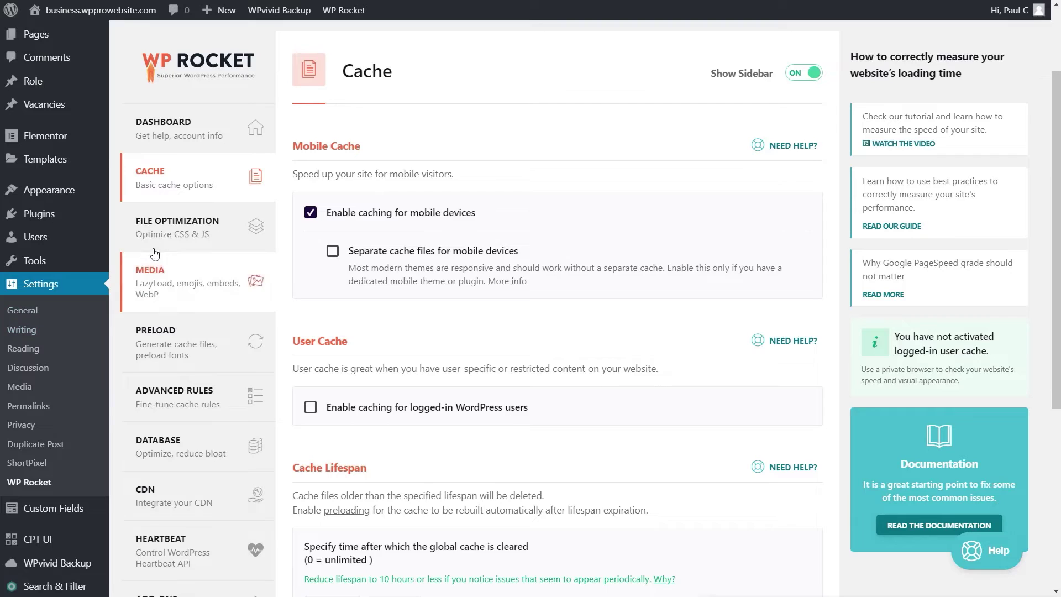
left_click(182, 226)
scroll(442, 375, "down", 1)
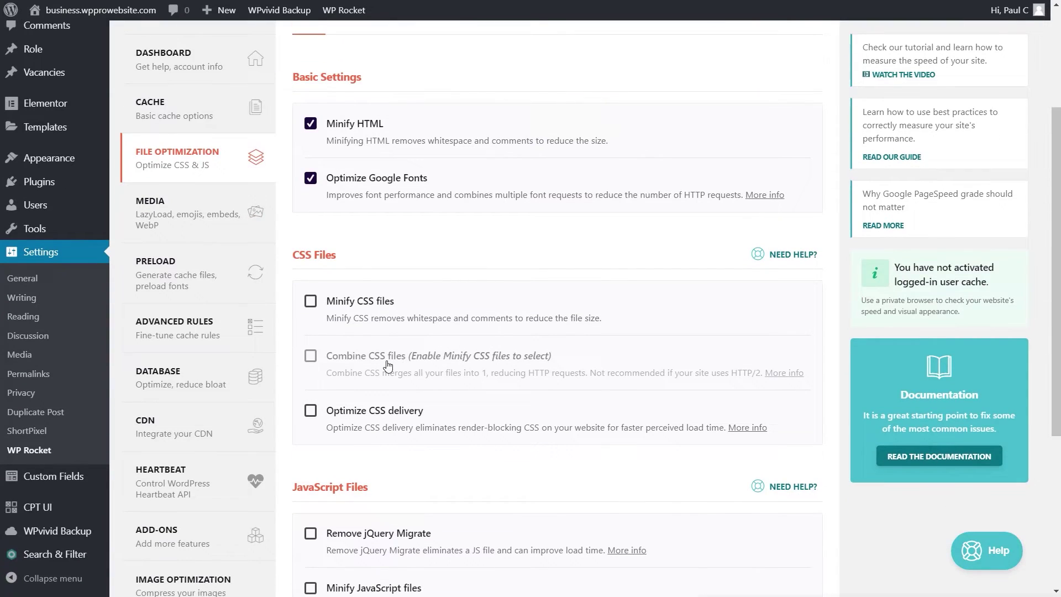
left_click(310, 302)
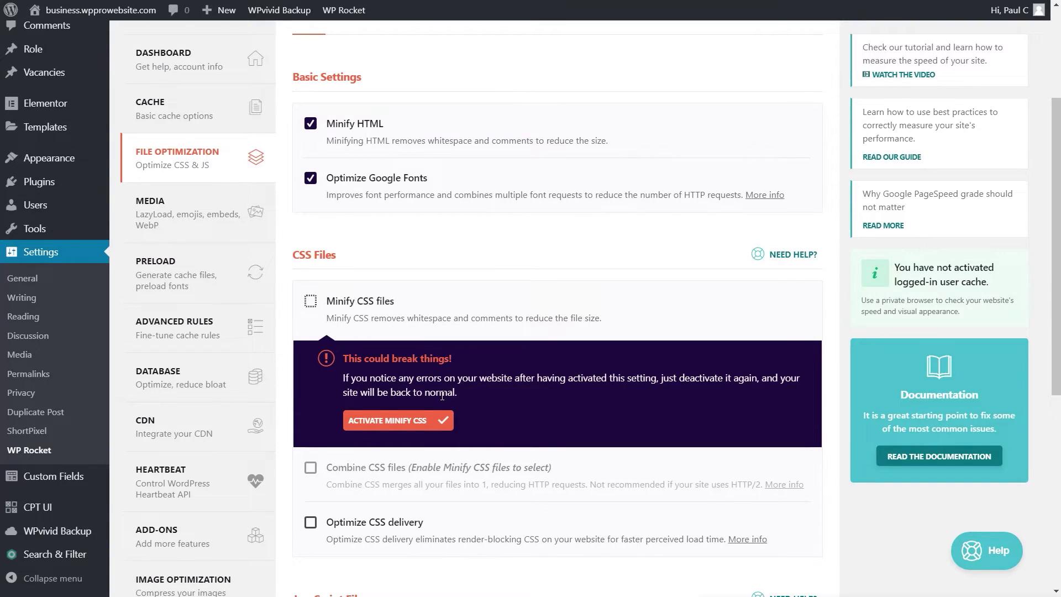
left_click(408, 426)
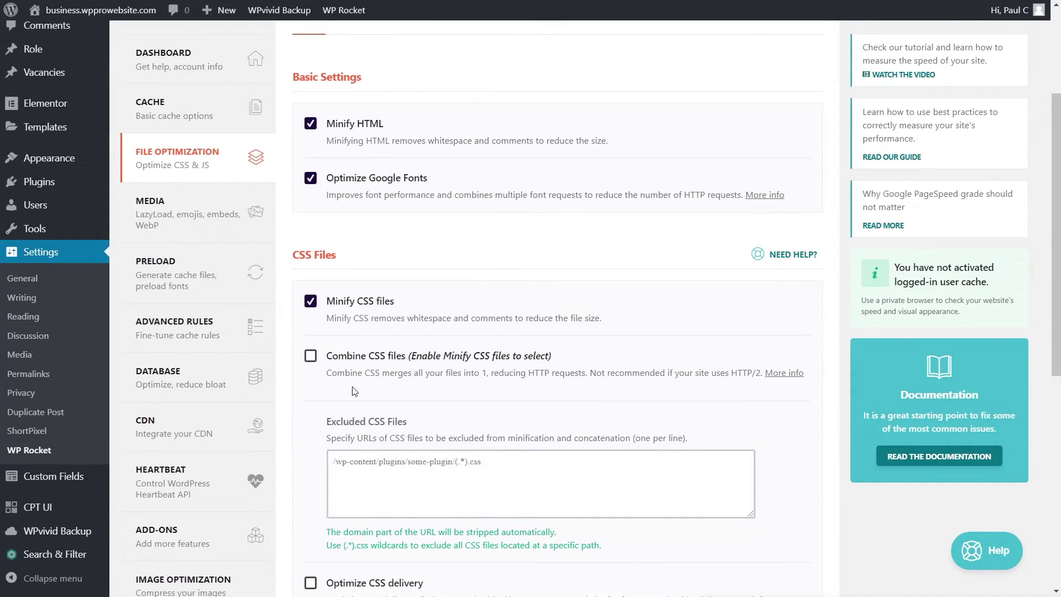
left_click(310, 357)
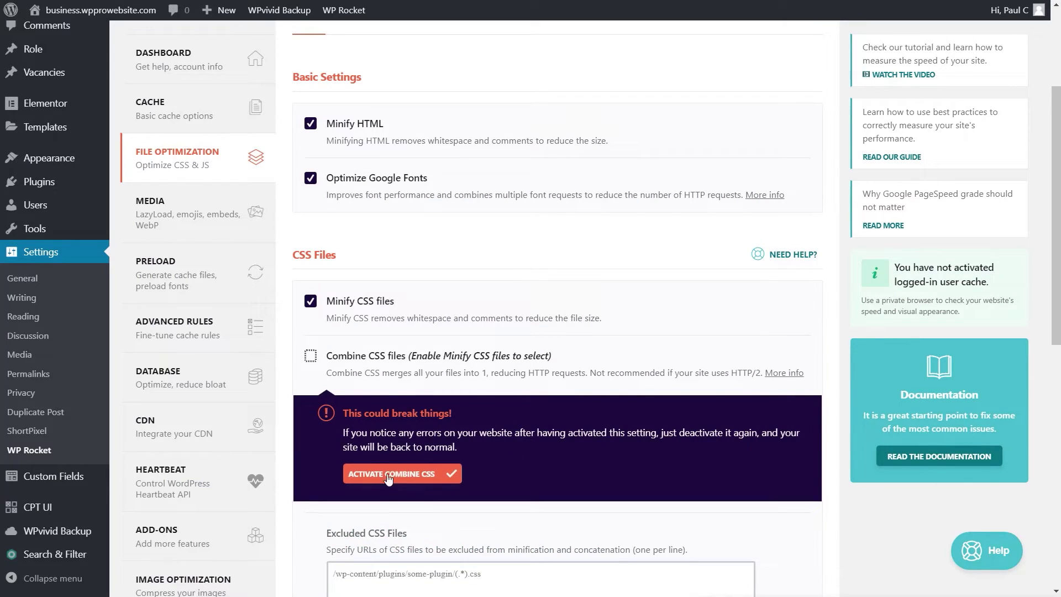
left_click(387, 479)
Step: Enable Optimize CSS delivery, save the file optimization changes and clear the WP Rocket cache
scroll(612, 487, "down", 3)
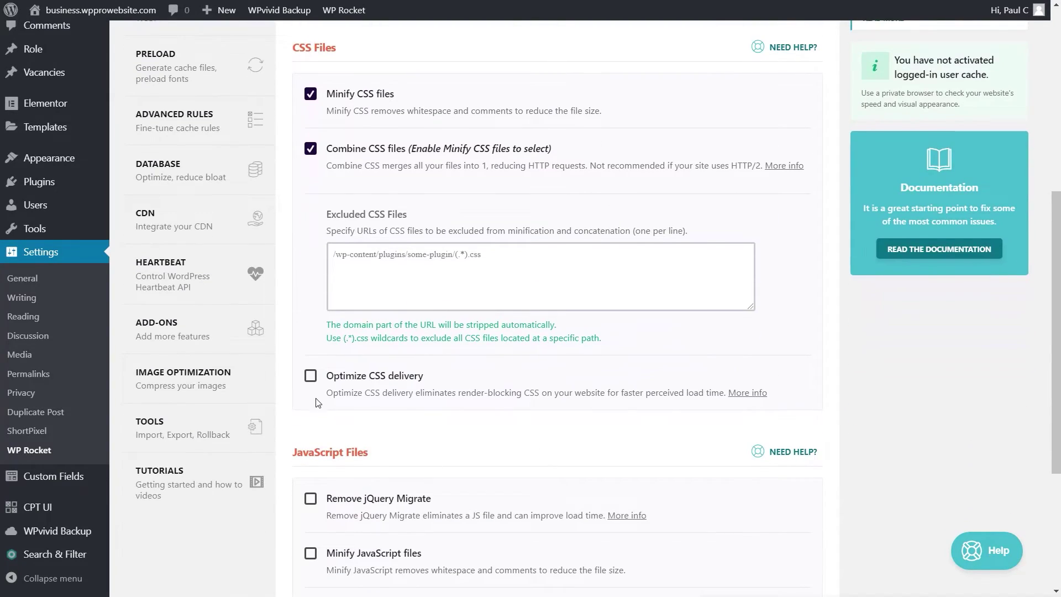
left_click(310, 375)
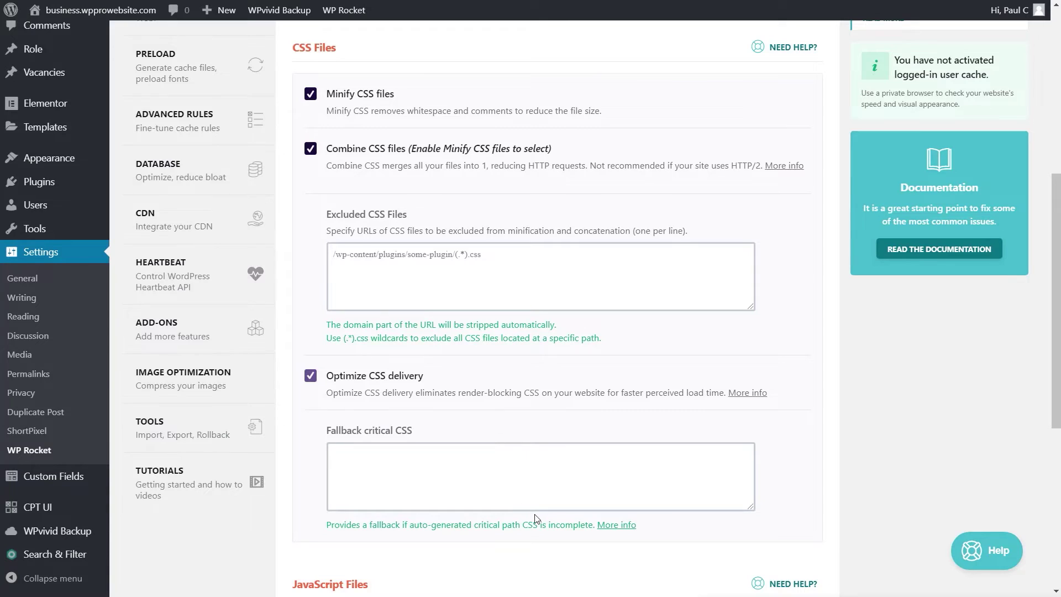
scroll(533, 514, "down", 1)
scroll(533, 514, "up", 2)
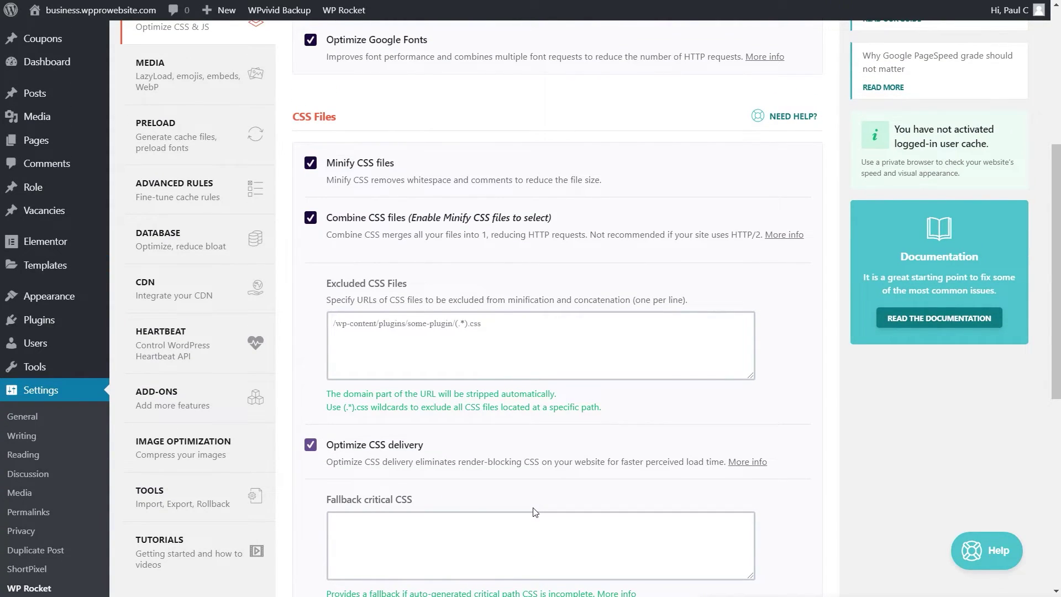
scroll(715, 493, "down", 6)
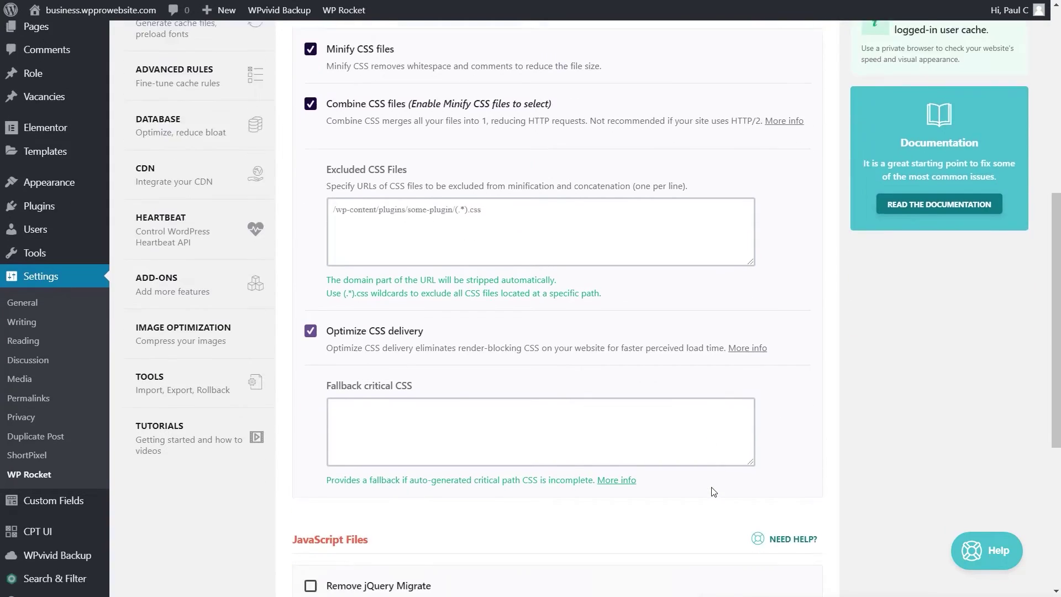
left_click(372, 506)
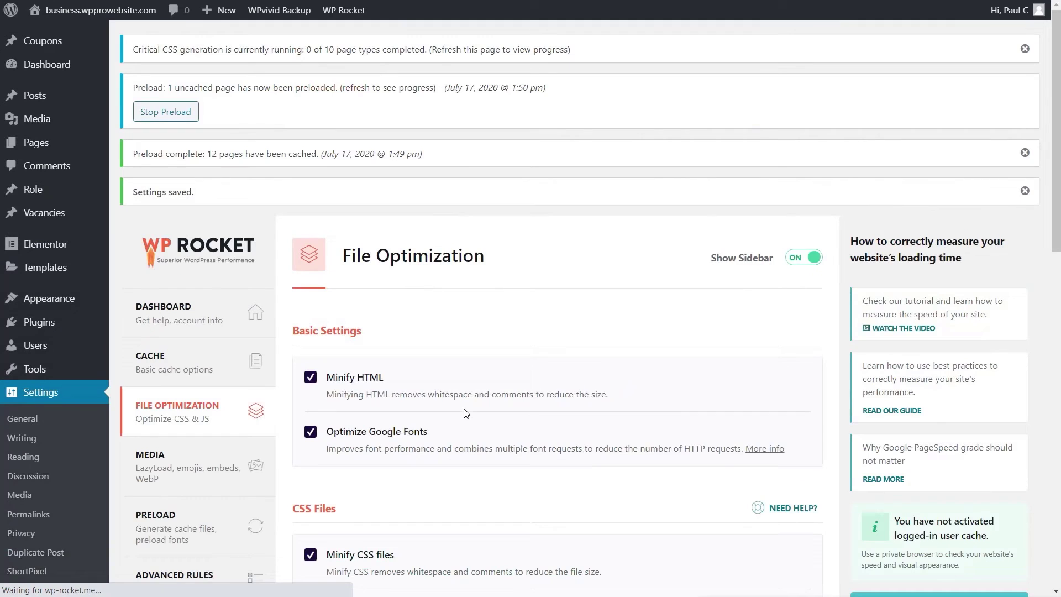
mouse_move(353, 12)
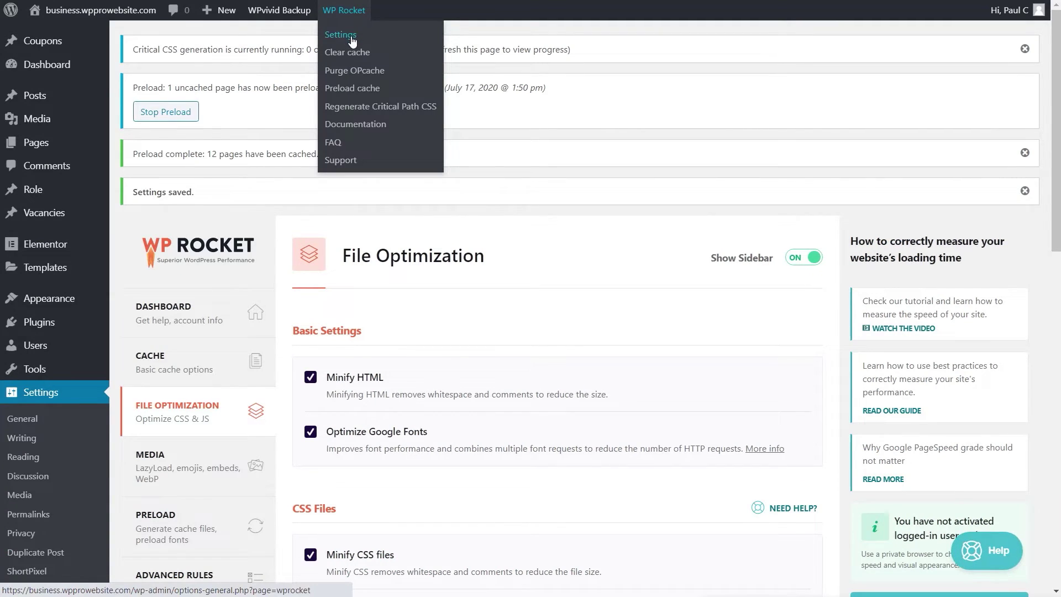
left_click(352, 54)
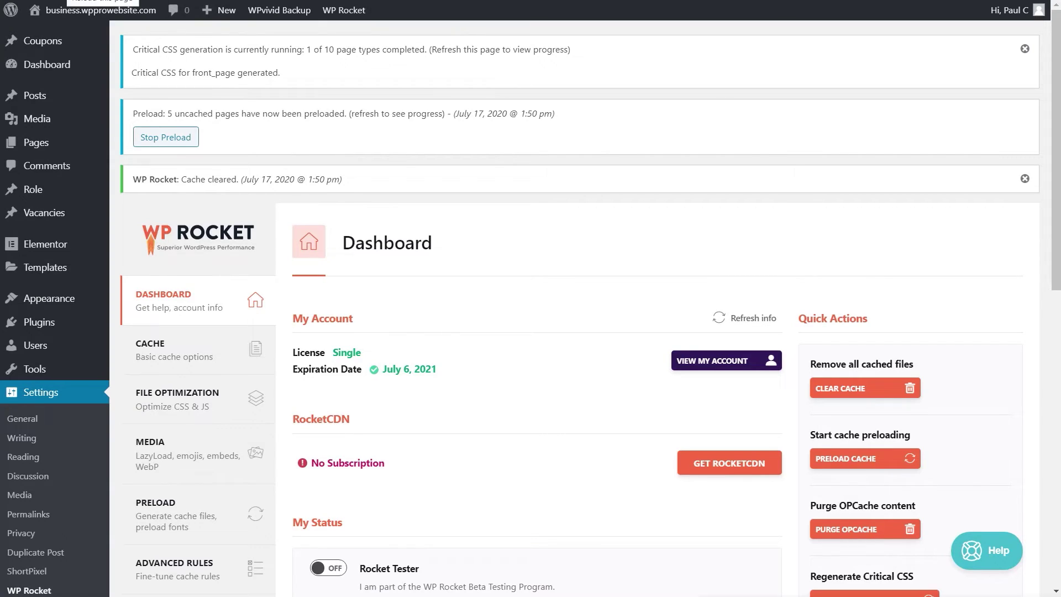
Step: Refresh the WP Rocket page for critical CSS generation progress, and check the site's homepage and Positions page
key("F5")
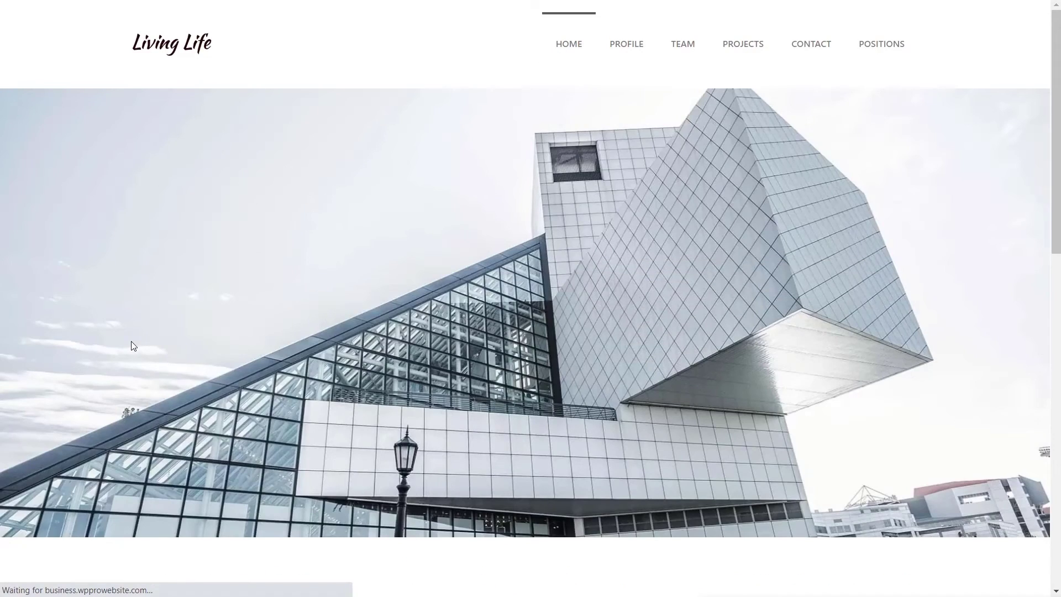
scroll(361, 365, "down", 10)
scroll(361, 364, "down", 3)
scroll(518, 371, "up", 15)
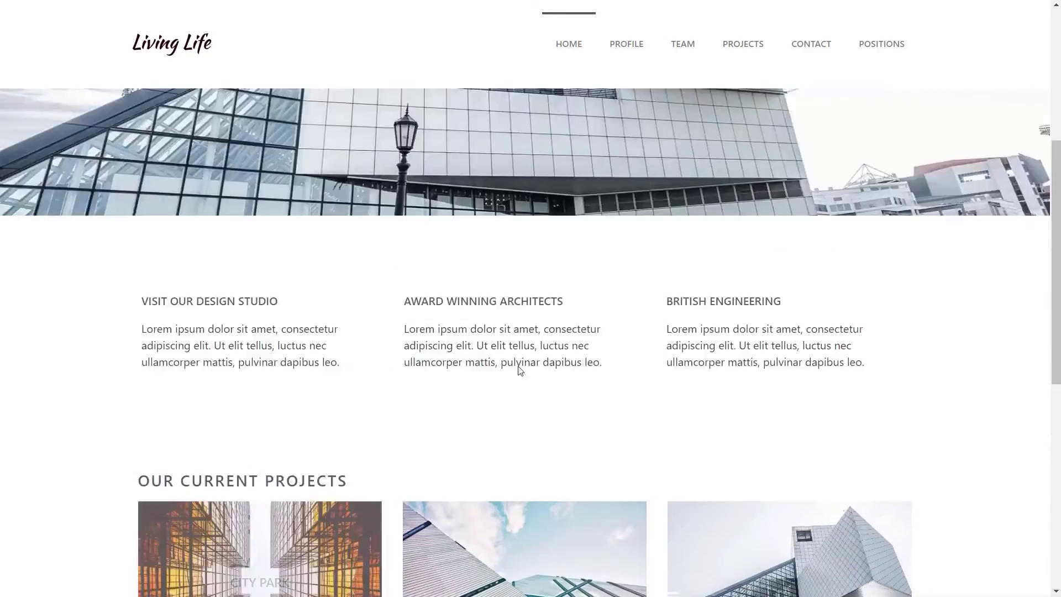
left_click(865, 48)
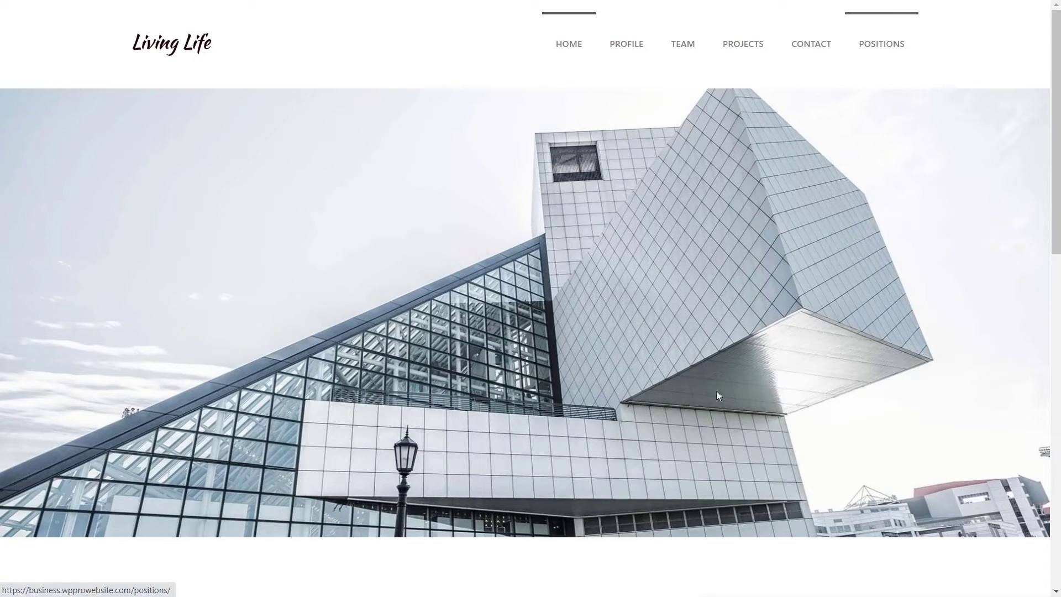
scroll(319, 436, "down", 4)
scroll(319, 436, "up", 4)
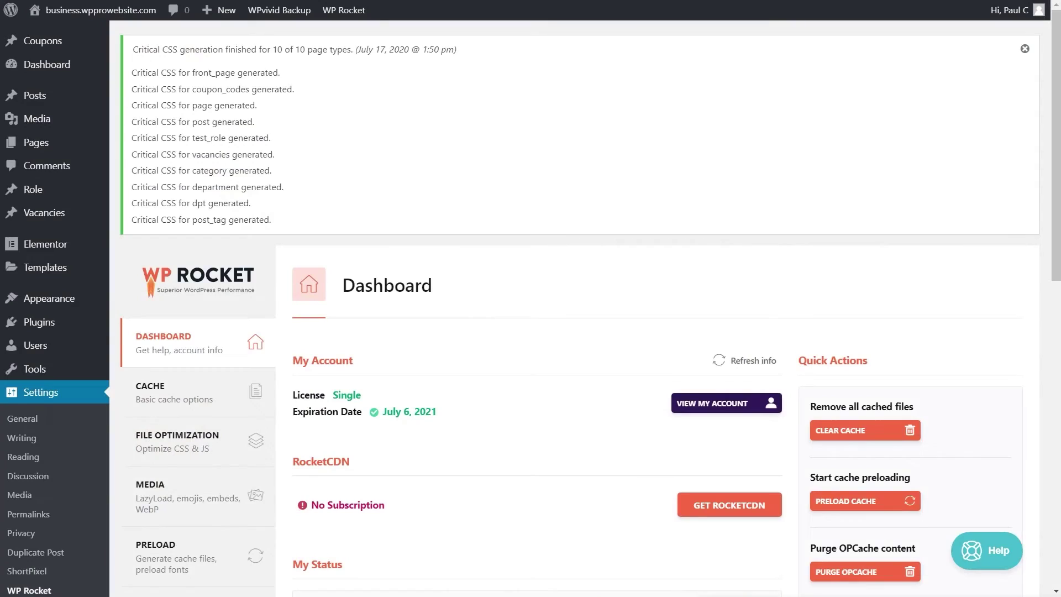
Step: In WP Rocket's JavaScript file settings, enable Remove jQuery Migrate and activate Minify JavaScript files and Combine JavaScript files
left_click(190, 442)
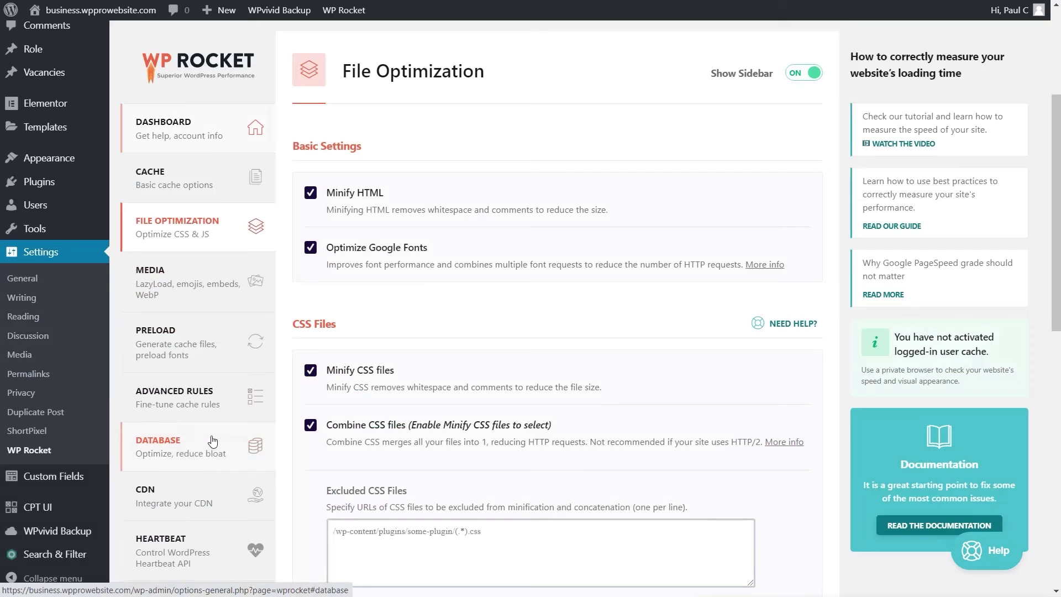
scroll(627, 399, "down", 12)
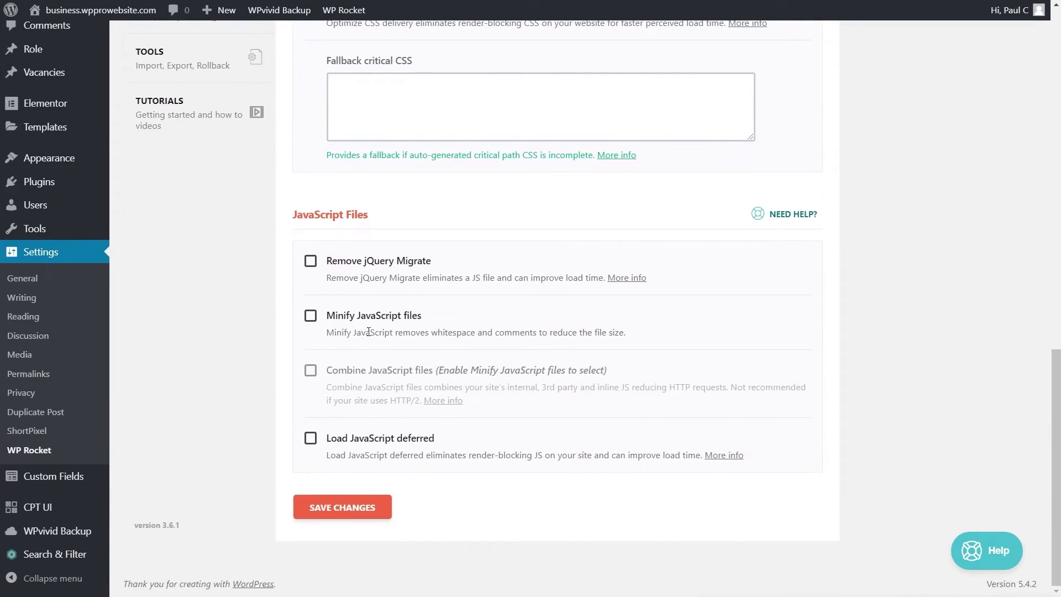
left_click(310, 264)
left_click(310, 316)
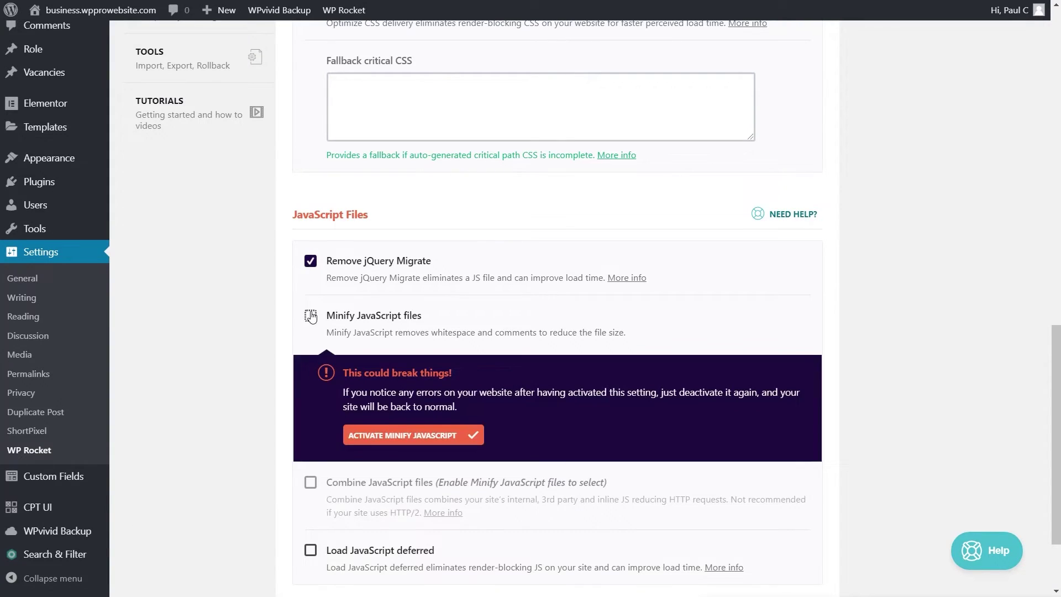
left_click(435, 435)
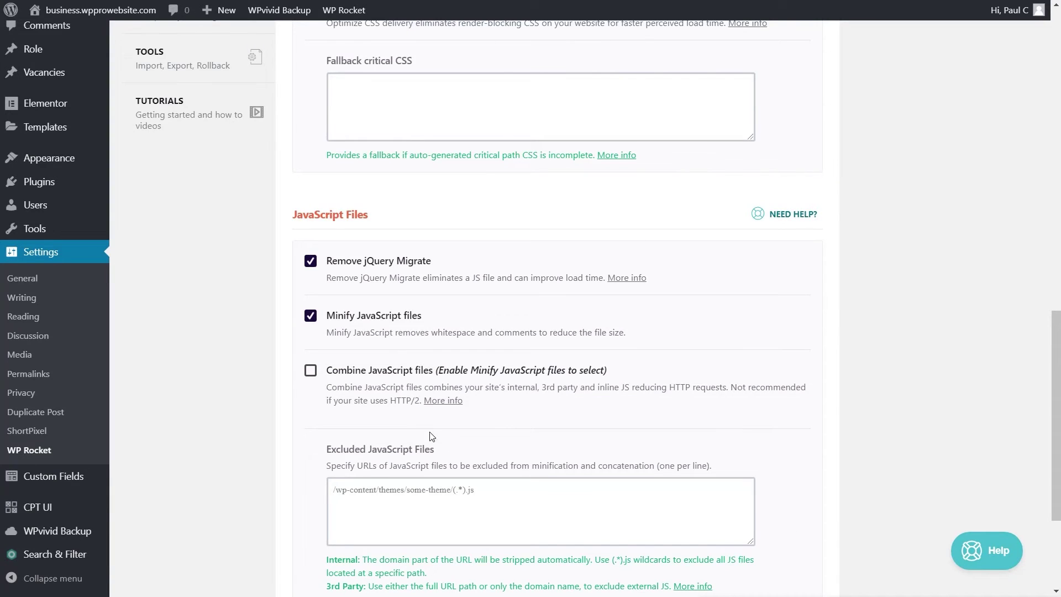
left_click(311, 370)
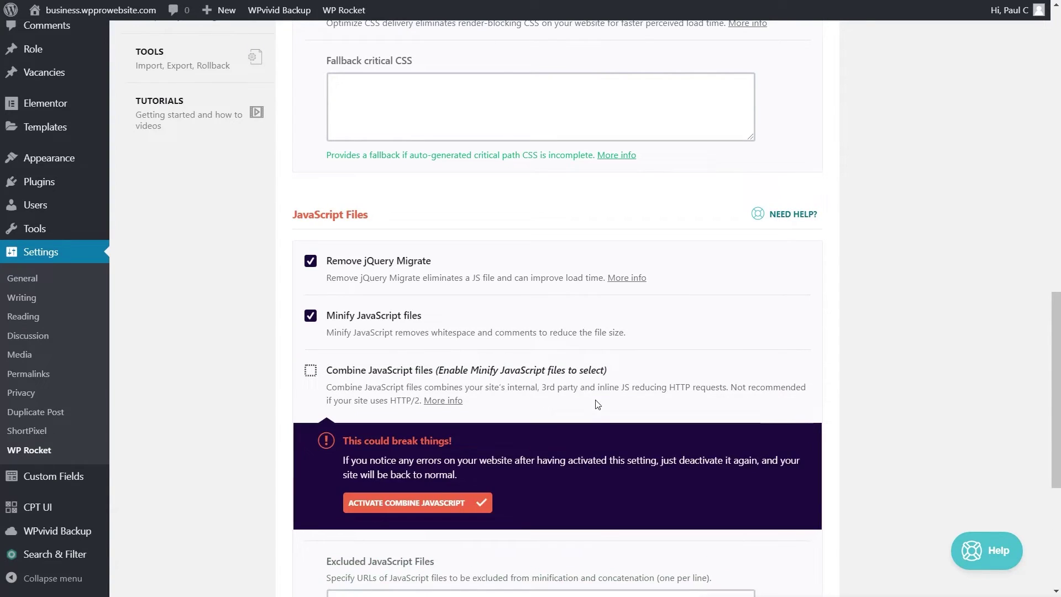
left_click(434, 503)
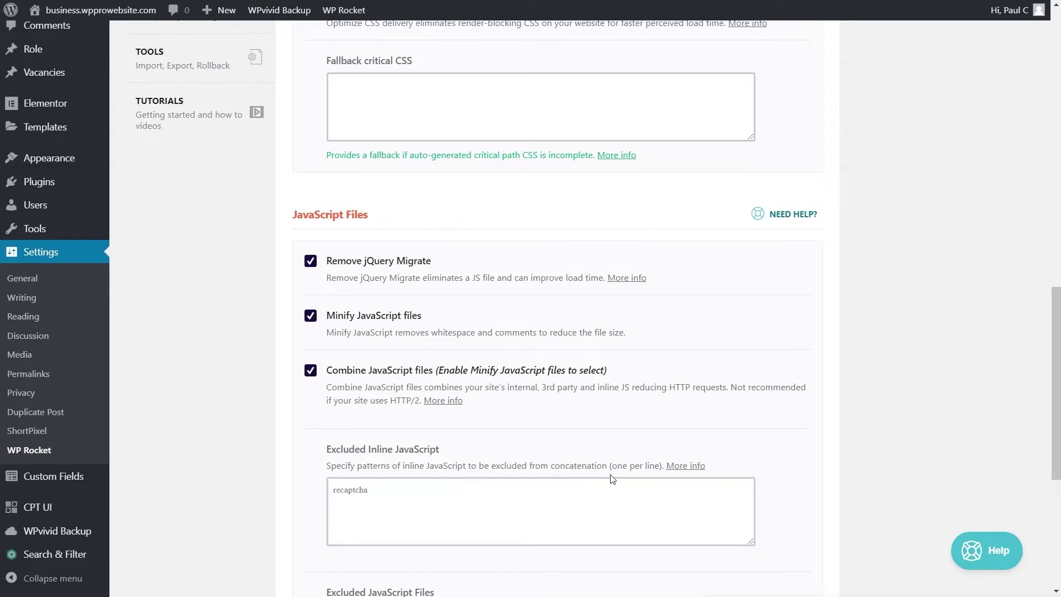
Step: Enable Load JavaScript deferred and save the file optimization changes
scroll(612, 479, "down", 5)
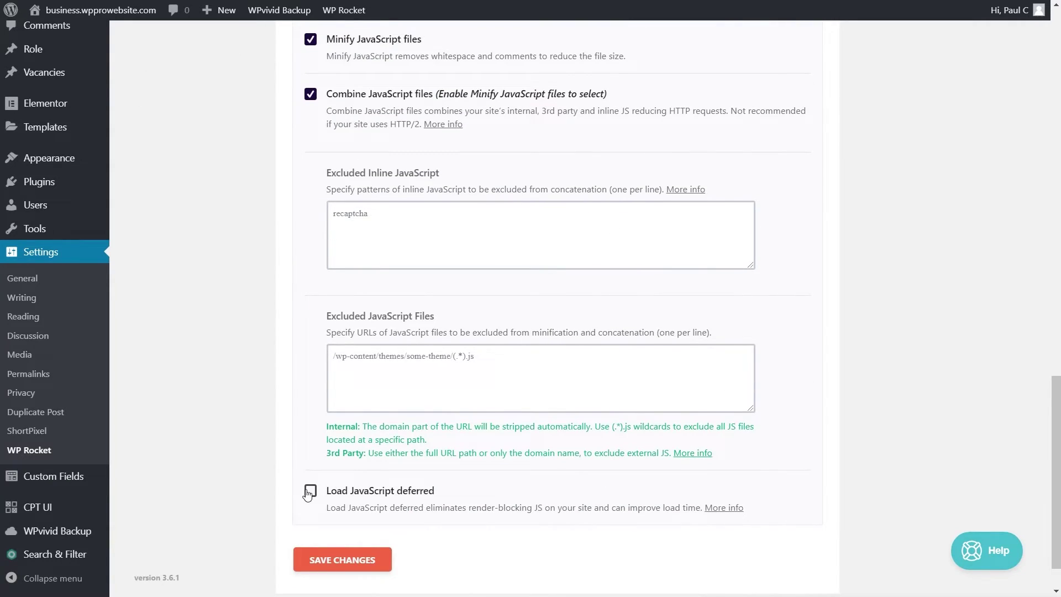
left_click(310, 491)
left_click(358, 560)
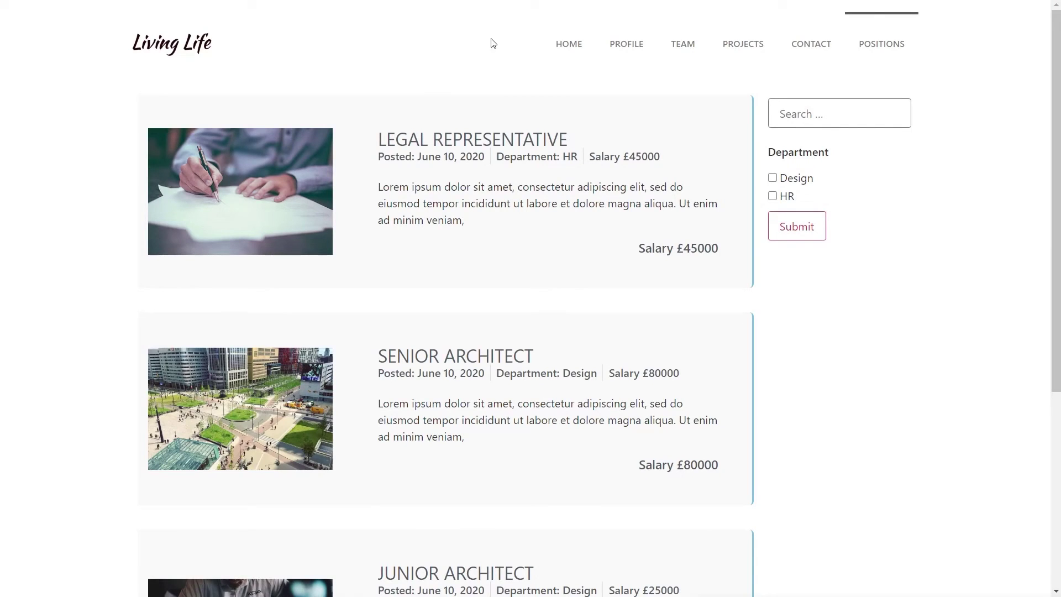
Step: On the live site, check the homepage content and project gallery as well as the Team page
left_click(569, 45)
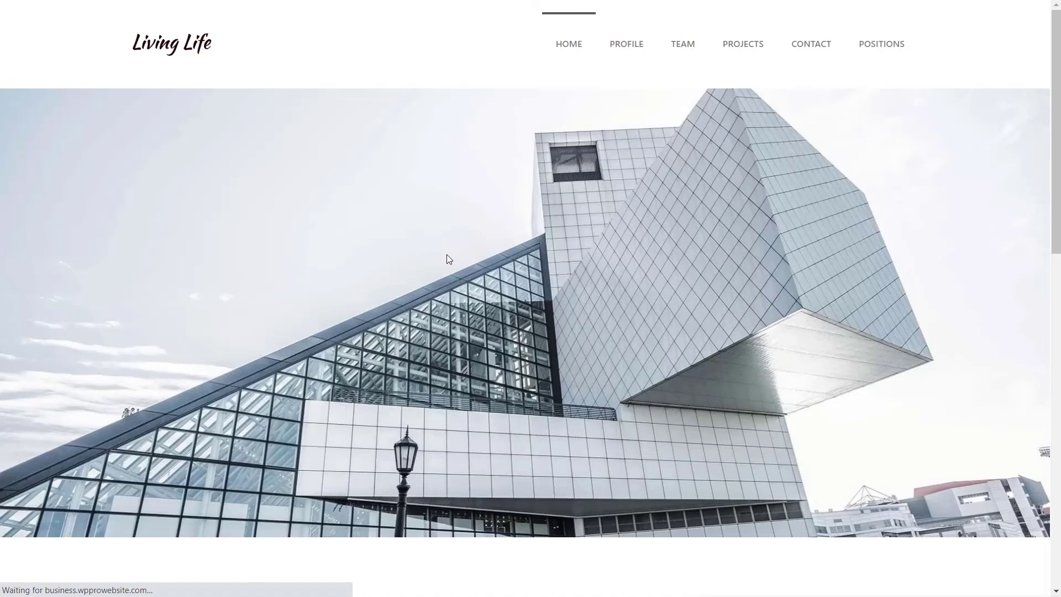
scroll(564, 274, "down", 10)
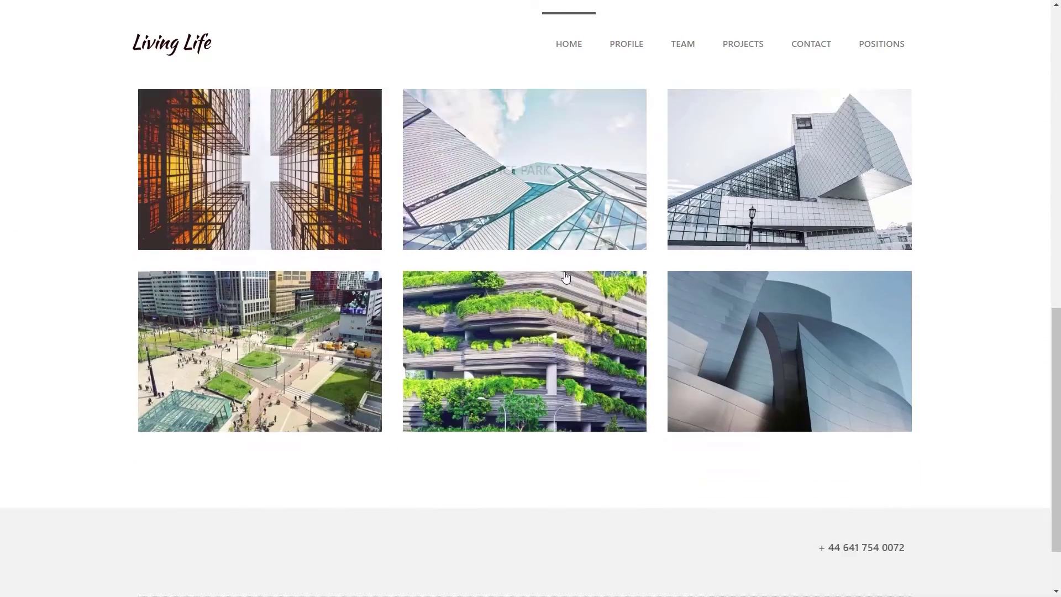
scroll(565, 276, "up", 7)
left_click(686, 48)
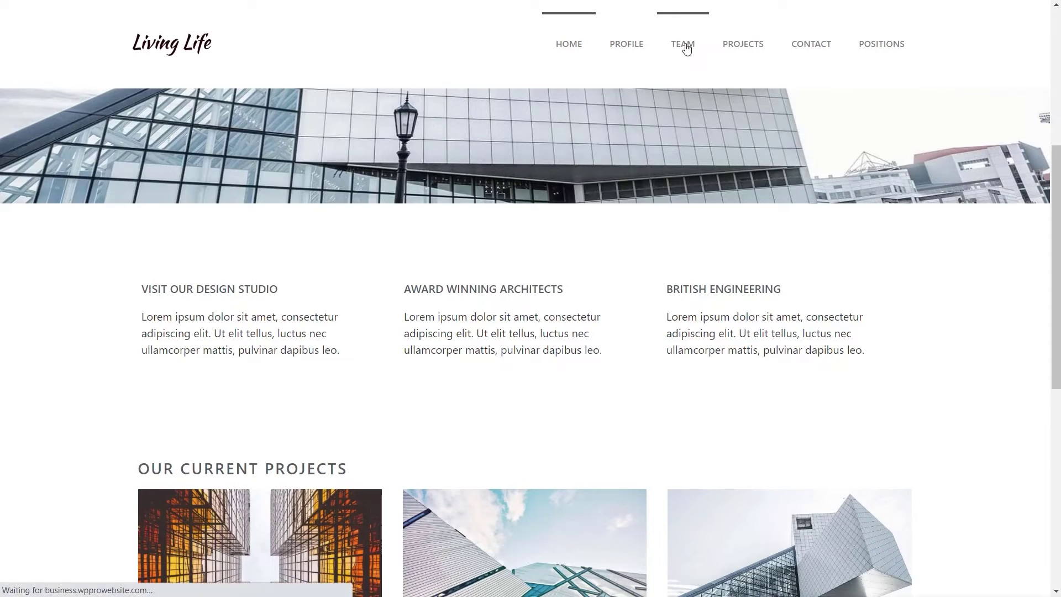
scroll(160, 378, "down", 5)
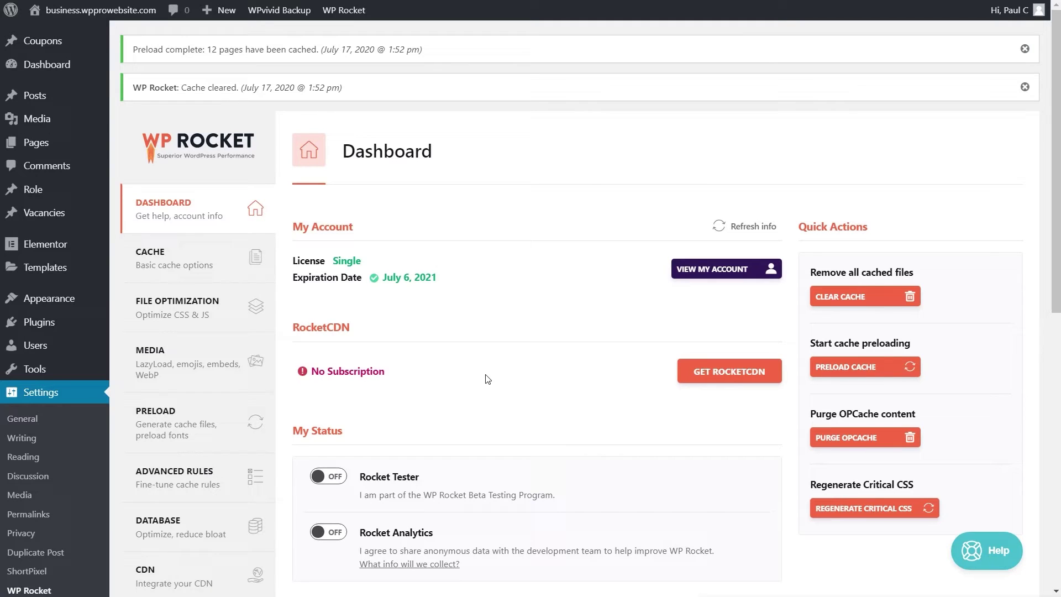
Step: In WP Rocket's media settings, enable LazyLoad for images, iframes and videos, and replace YouTube iframes with a preview image
scroll(487, 378, "down", 3)
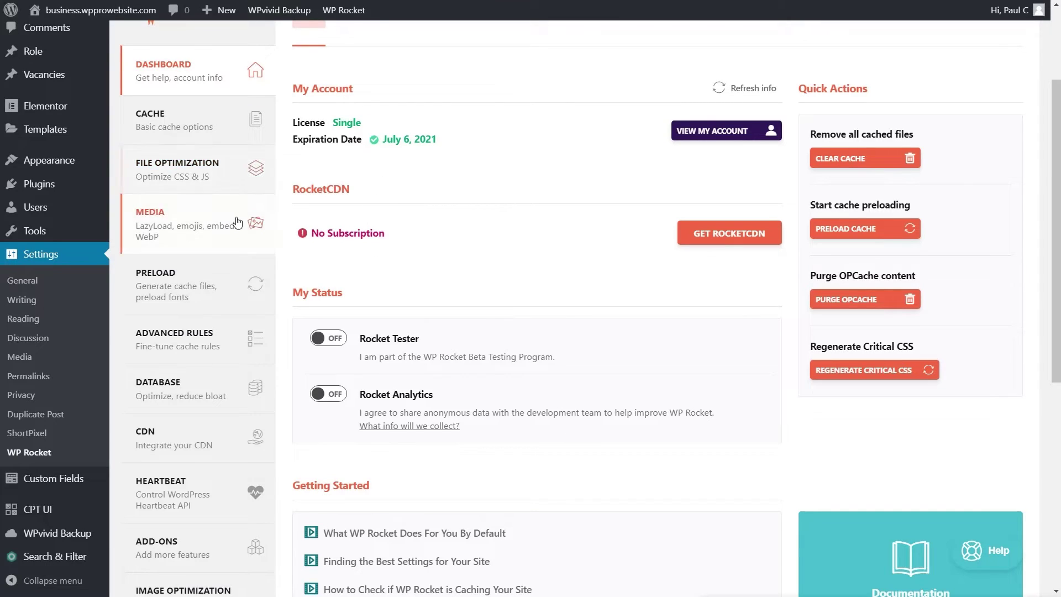
left_click(190, 227)
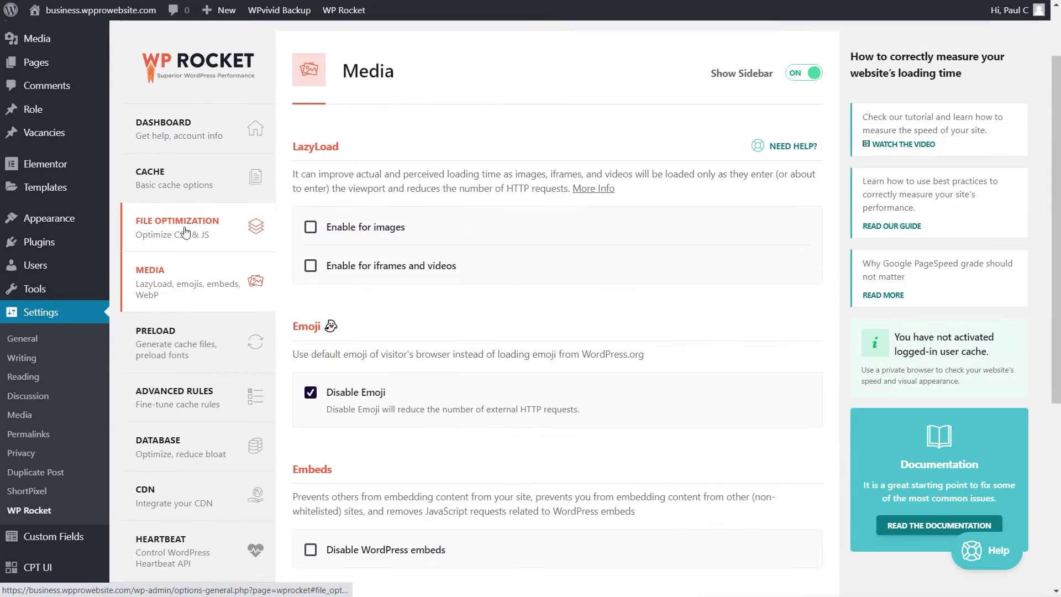
scroll(478, 318, "down", 1)
scroll(478, 318, "down", 1)
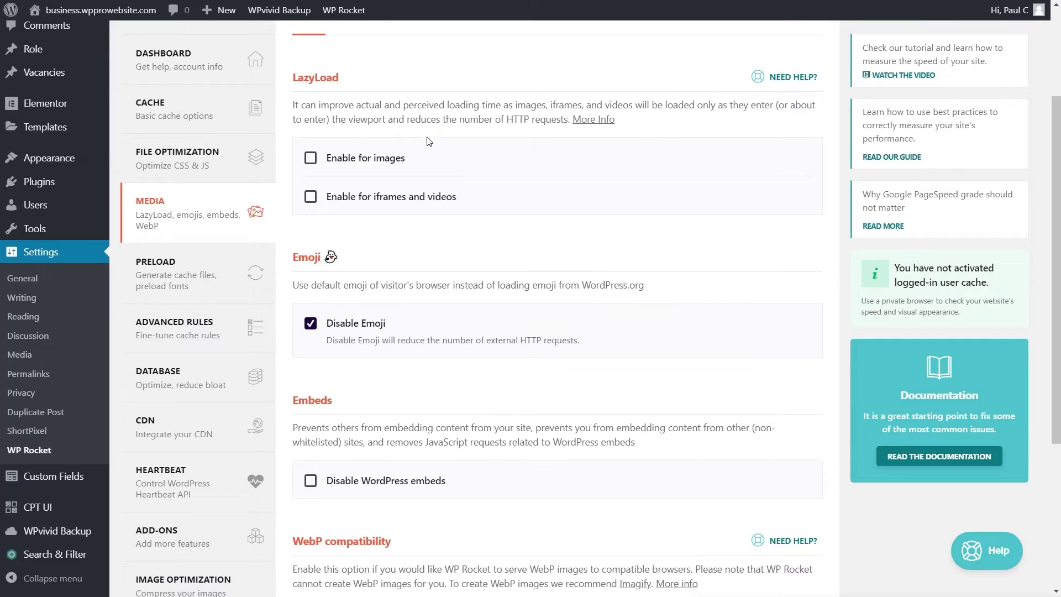
left_click(310, 160)
left_click(310, 198)
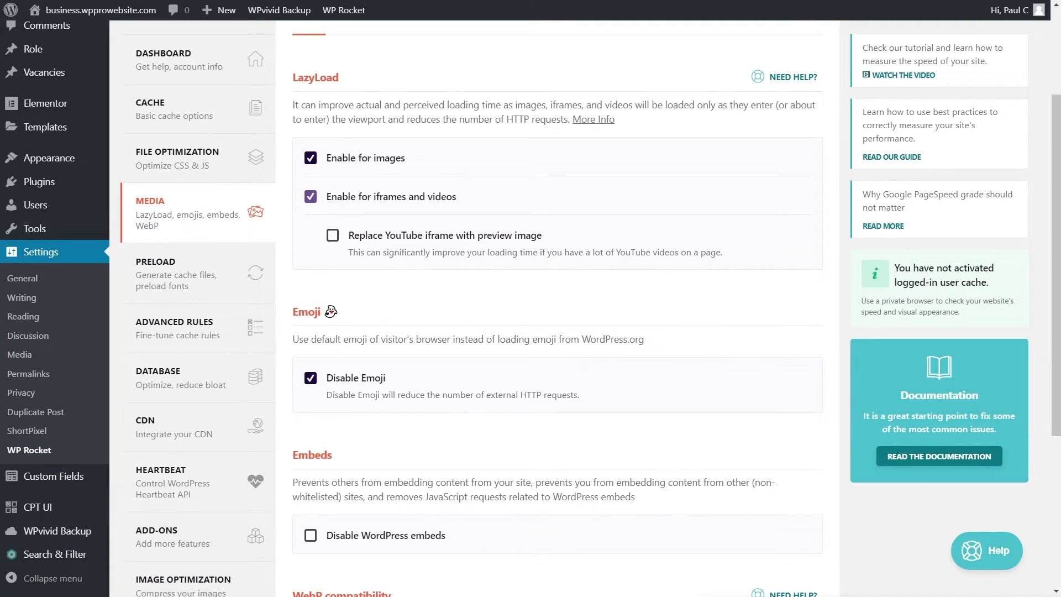
left_click(332, 236)
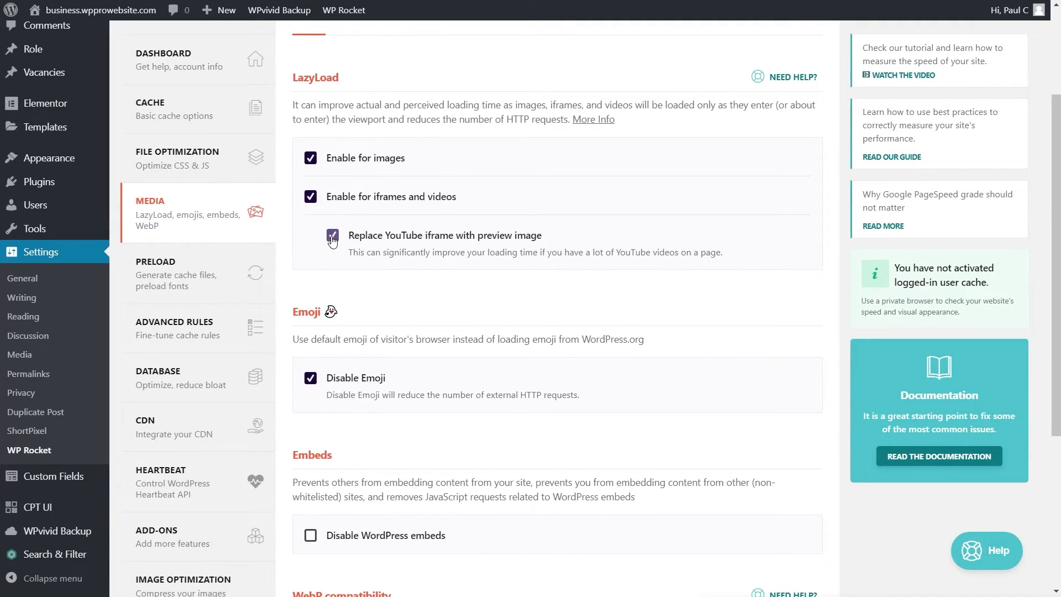
Step: In the media settings, disable LazyLoad for iframes and videos, enable WebP caching, and save the changes
left_click(310, 198)
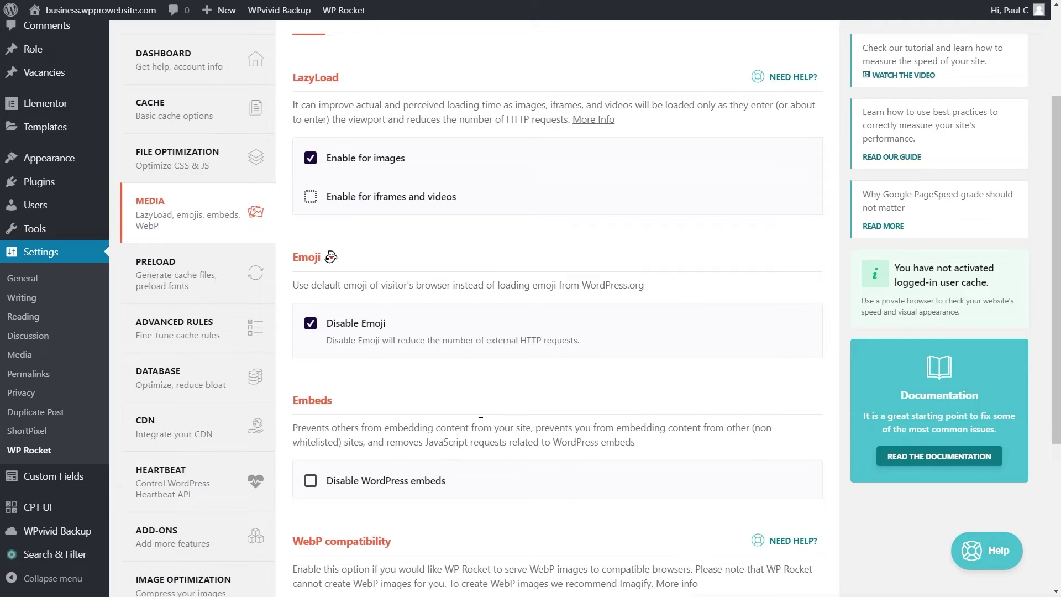
scroll(480, 422, "down", 1)
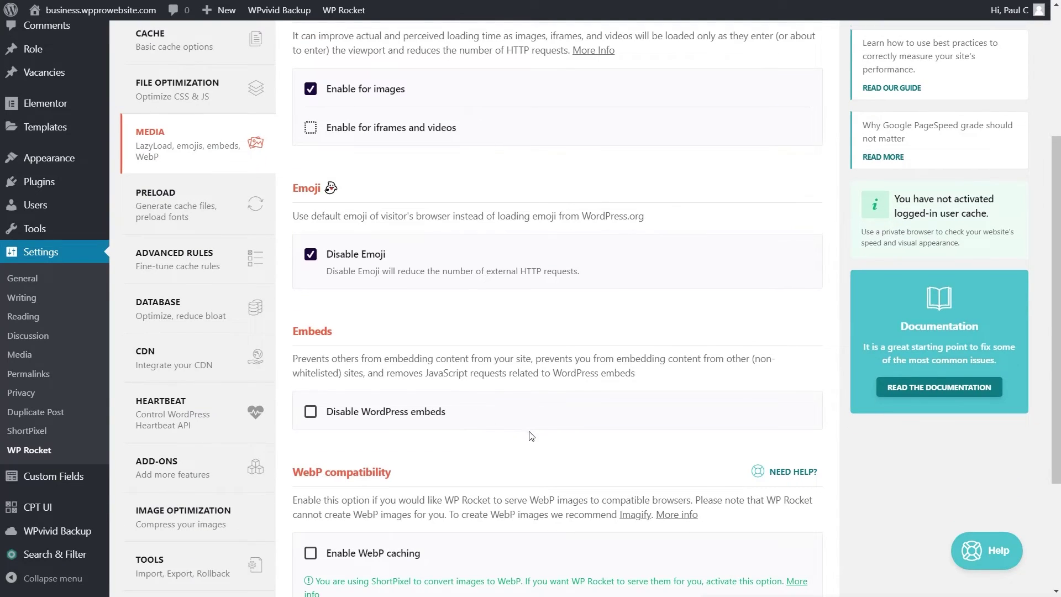
scroll(464, 431, "down", 2)
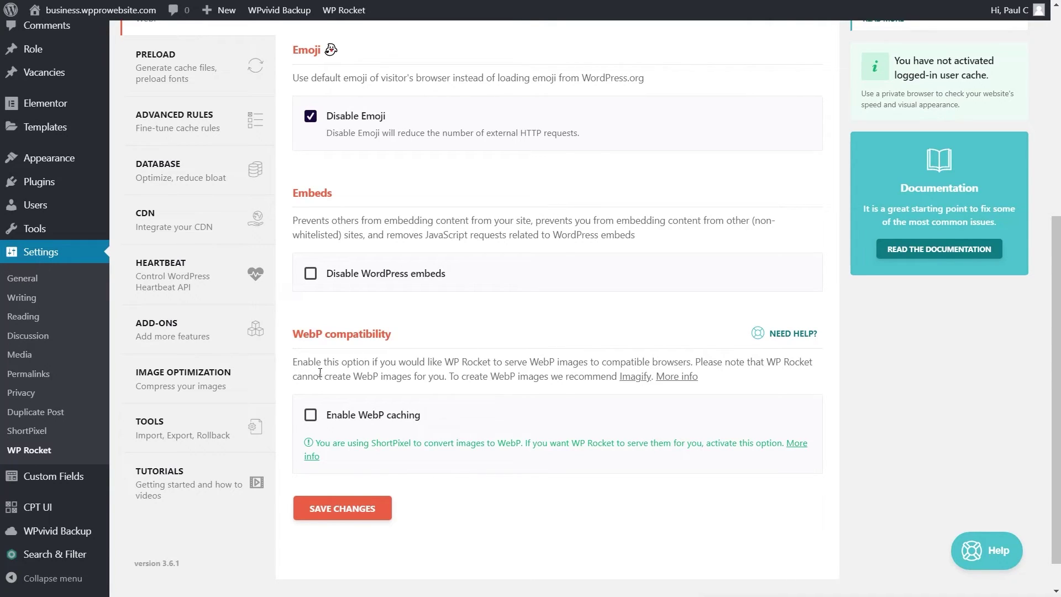
left_click(373, 415)
left_click(355, 513)
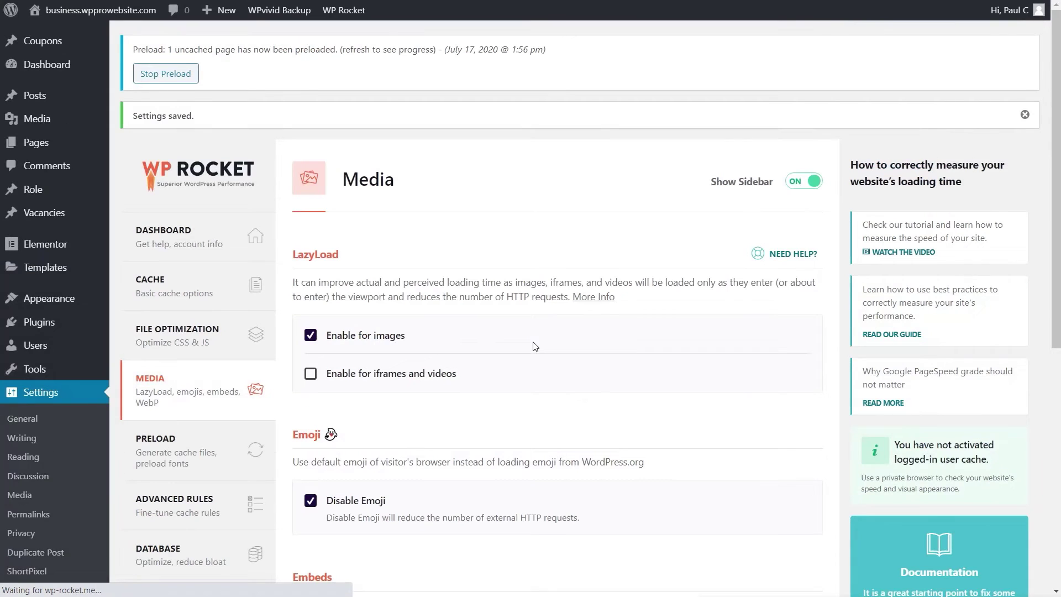
Step: Review WP Rocket's preload settings for cache preloading, DNS prefetch requests and font preloading
scroll(534, 346, "down", 3)
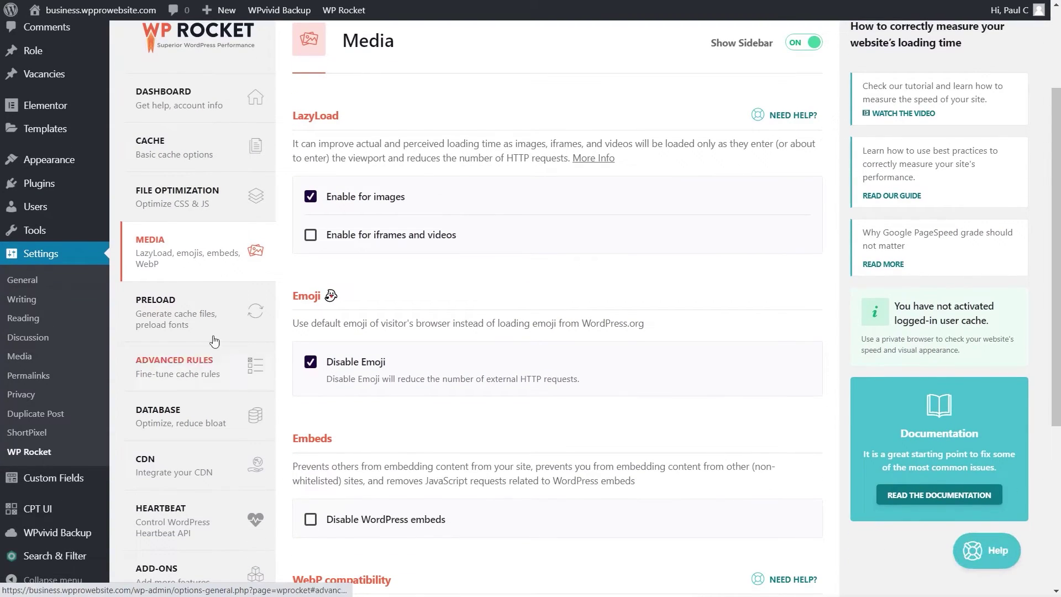
left_click(254, 273)
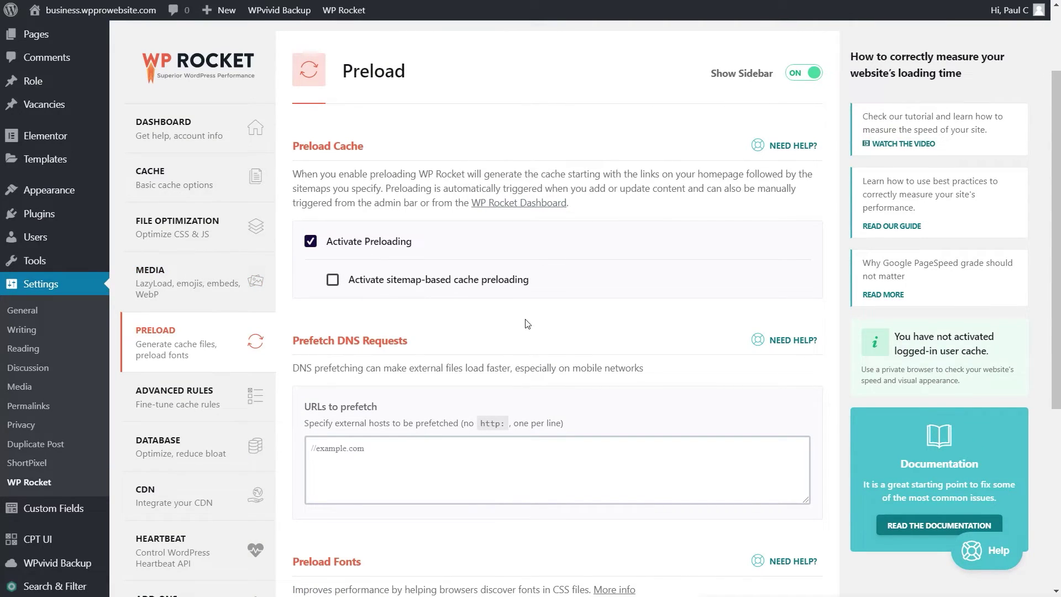
scroll(525, 324, "down", 4)
scroll(526, 323, "down", 3)
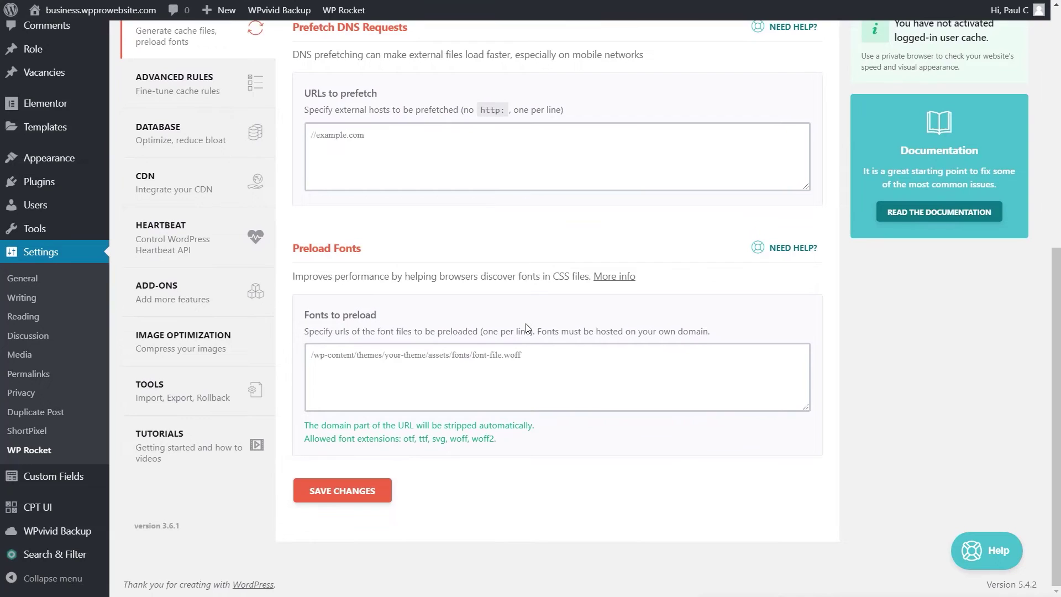
scroll(525, 264, "up", 4)
Step: Review WP Rocket's Advanced Rules for uncached URLs, cookies and user agents, always-purged URLs and cached query strings
left_click(199, 293)
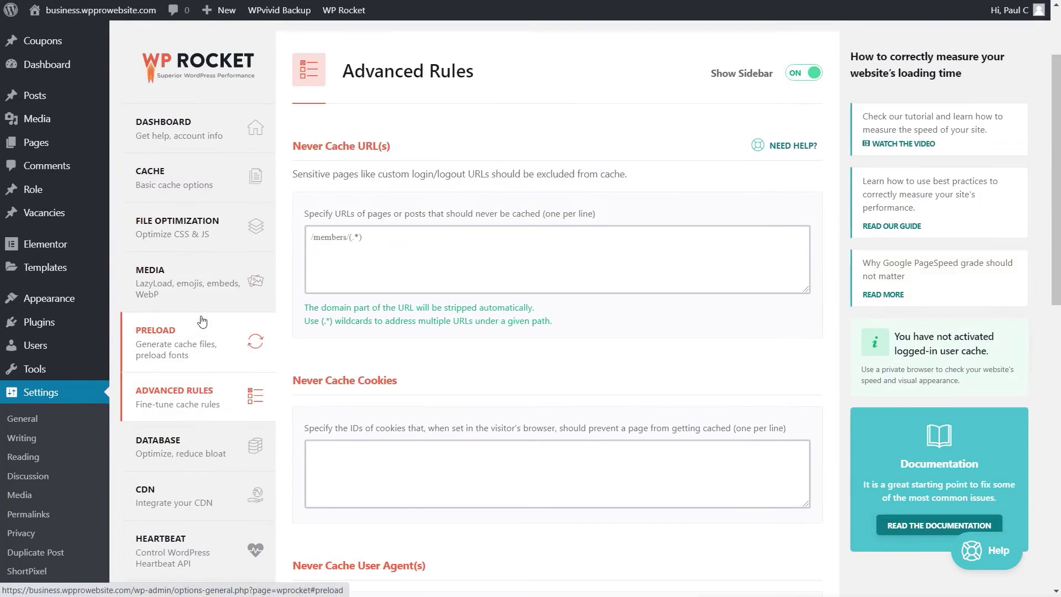
scroll(569, 353, "down", 9)
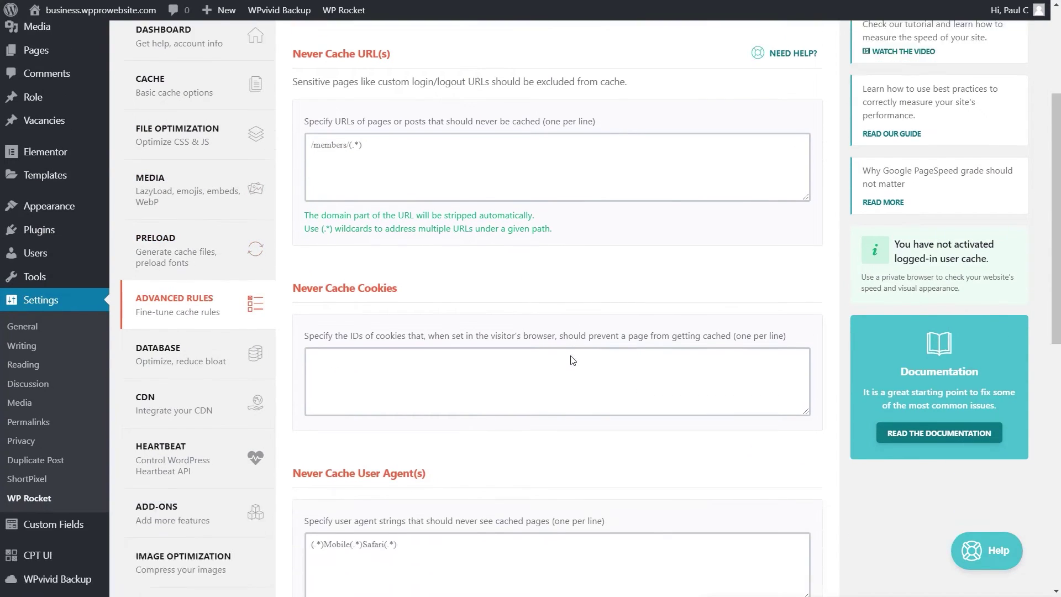
scroll(571, 356, "down", 1)
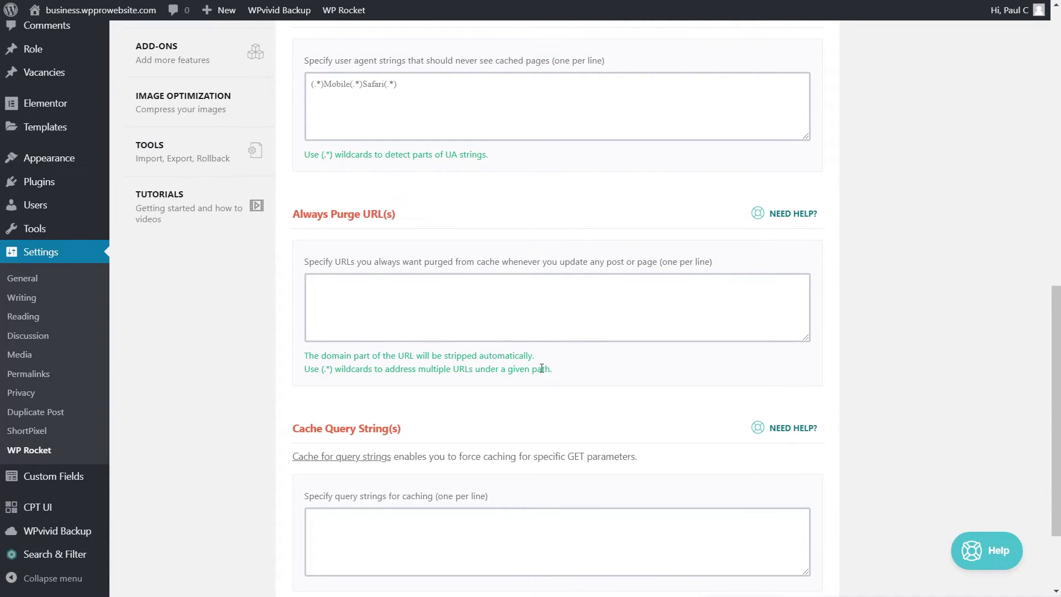
scroll(588, 389, "down", 2)
scroll(914, 391, "up", 10)
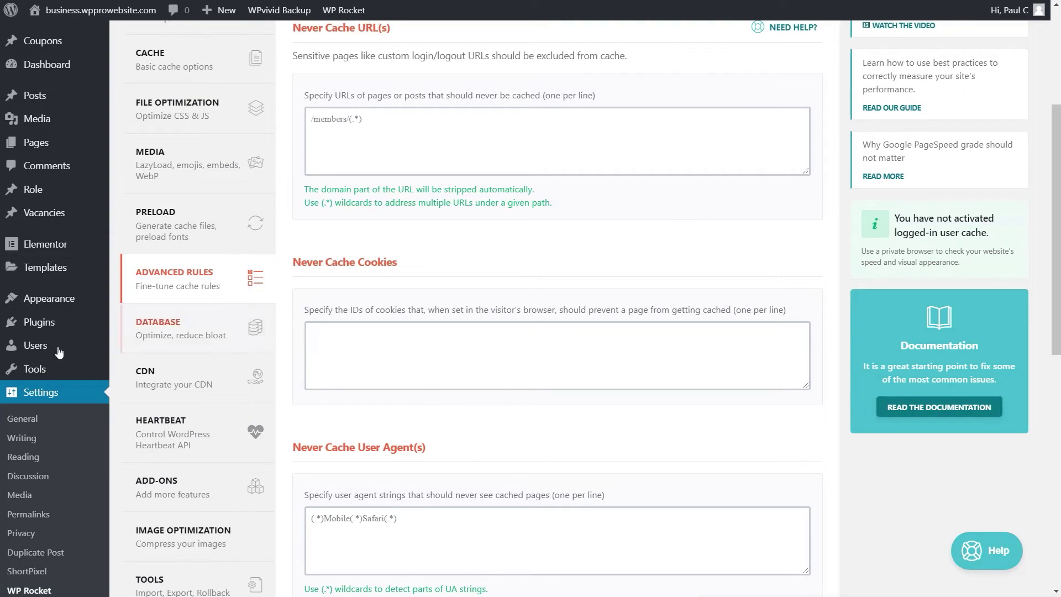
Step: Examine WP Rocket's database cleanup options and its Heartbeat activity settings
left_click(200, 329)
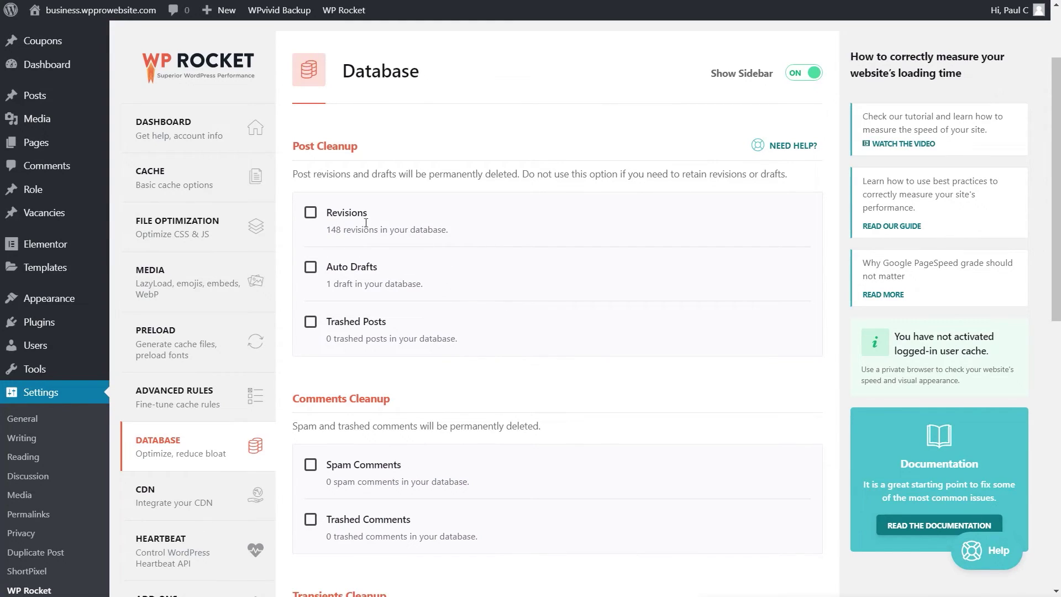
scroll(467, 372, "down", 2)
scroll(589, 379, "down", 3)
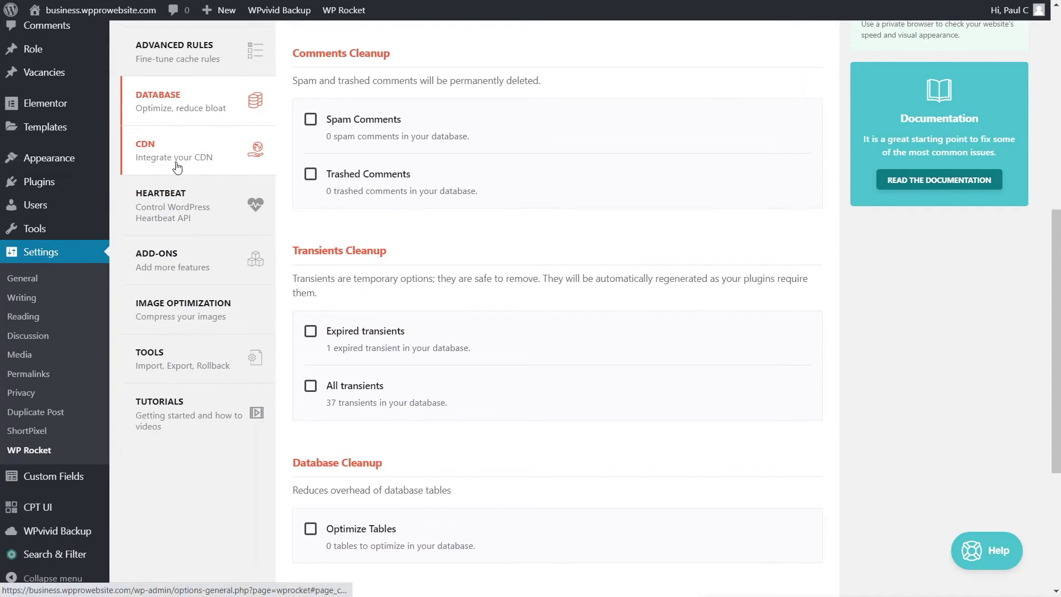
left_click(188, 206)
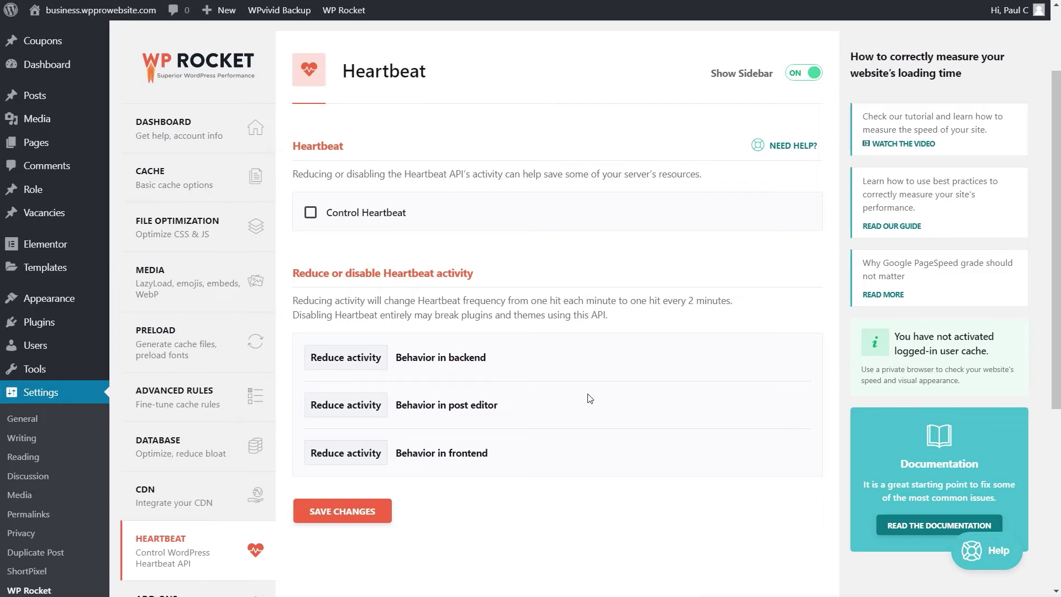
scroll(589, 402, "down", 3)
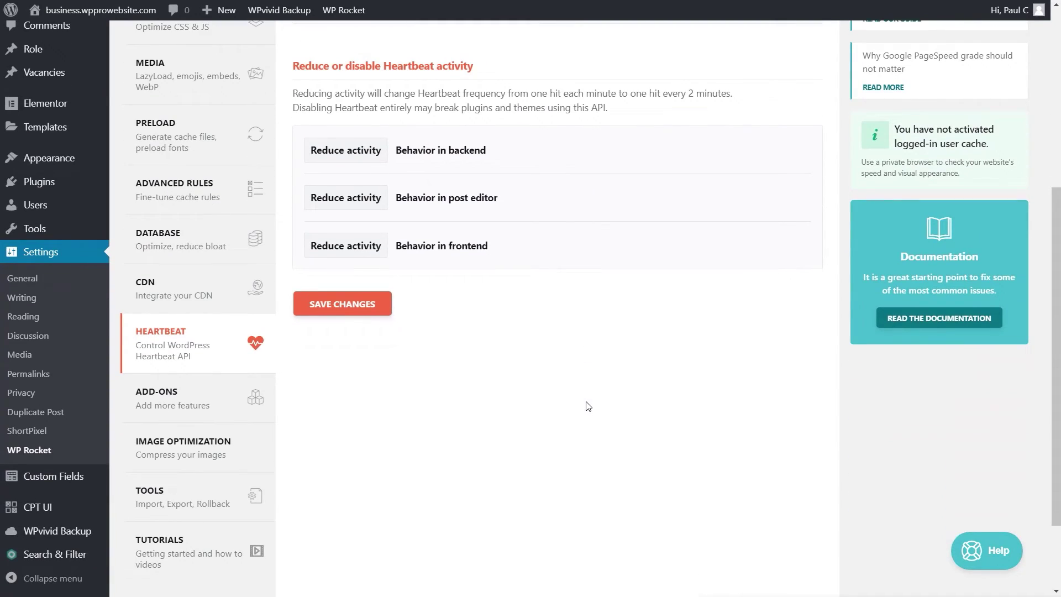
Step: Look through the WP Rocket add-ons, from Google Tracking, Facebook Pixel and Varnish to Cloudflare and Sucuri
left_click(194, 406)
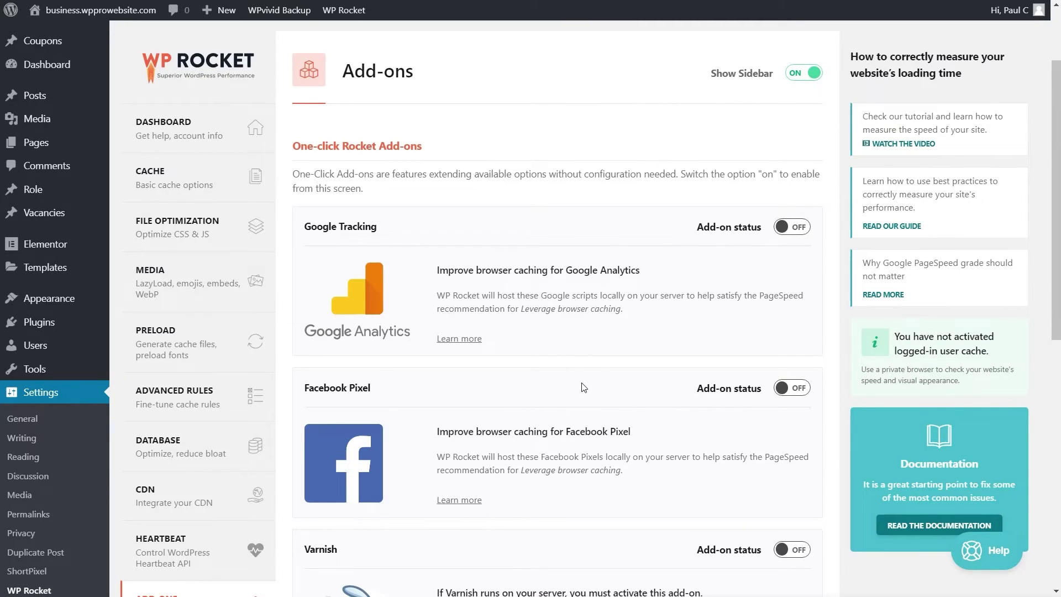
scroll(584, 386, "down", 5)
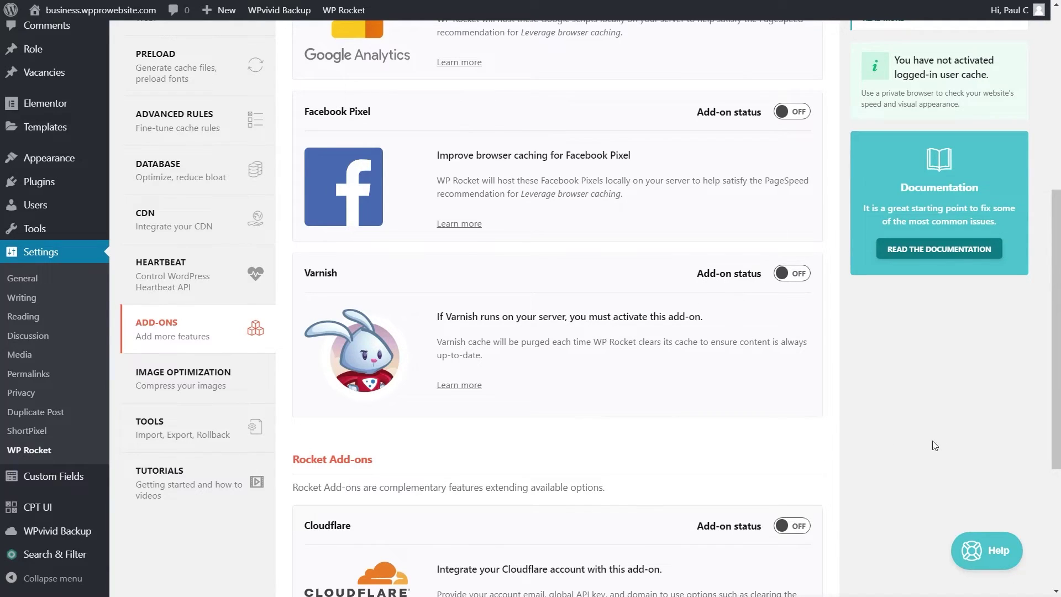
scroll(934, 445, "down", 5)
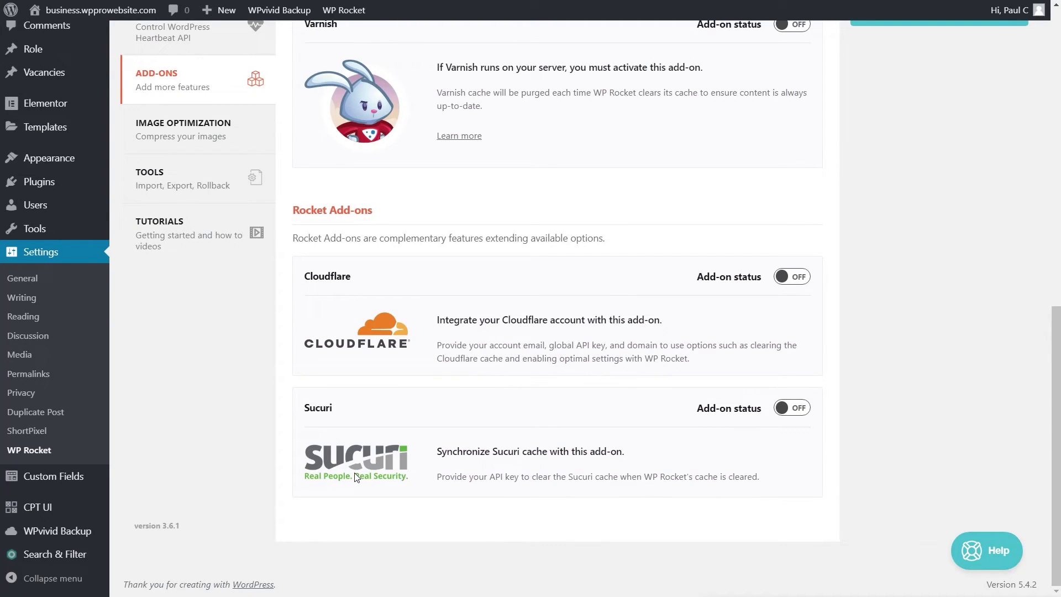
scroll(334, 346, "up", 4)
Step: View WP Rocket's image optimization page and its tools for exporting, importing and rolling back
left_click(166, 332)
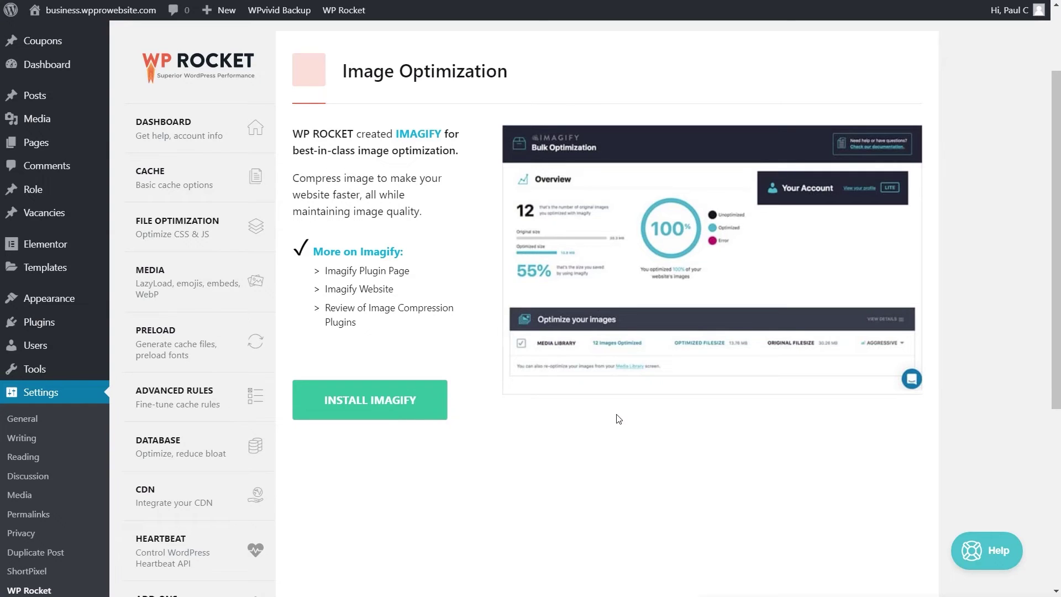
scroll(440, 414, "down", 5)
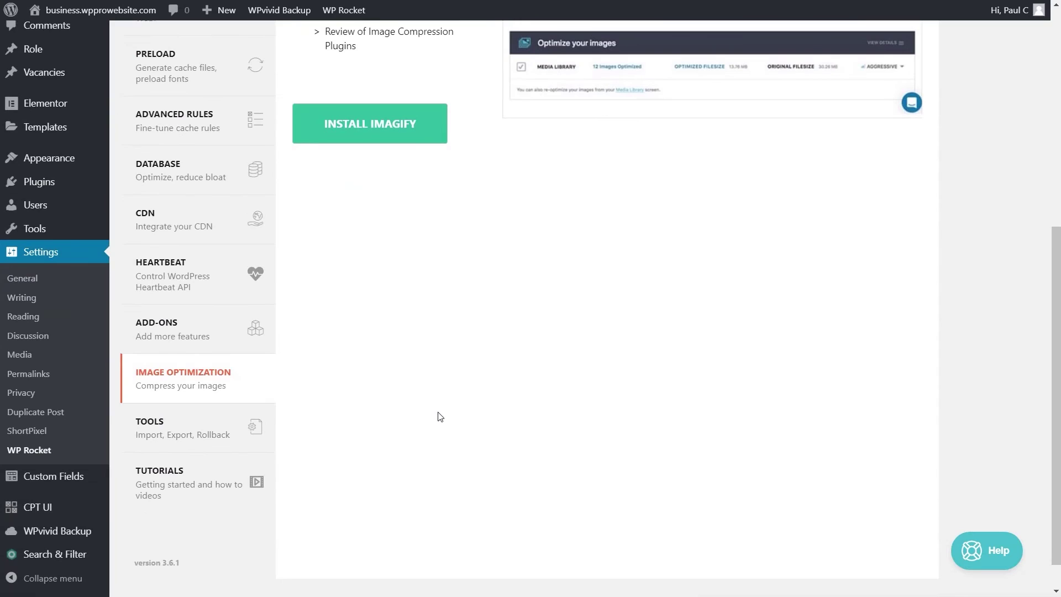
left_click(253, 428)
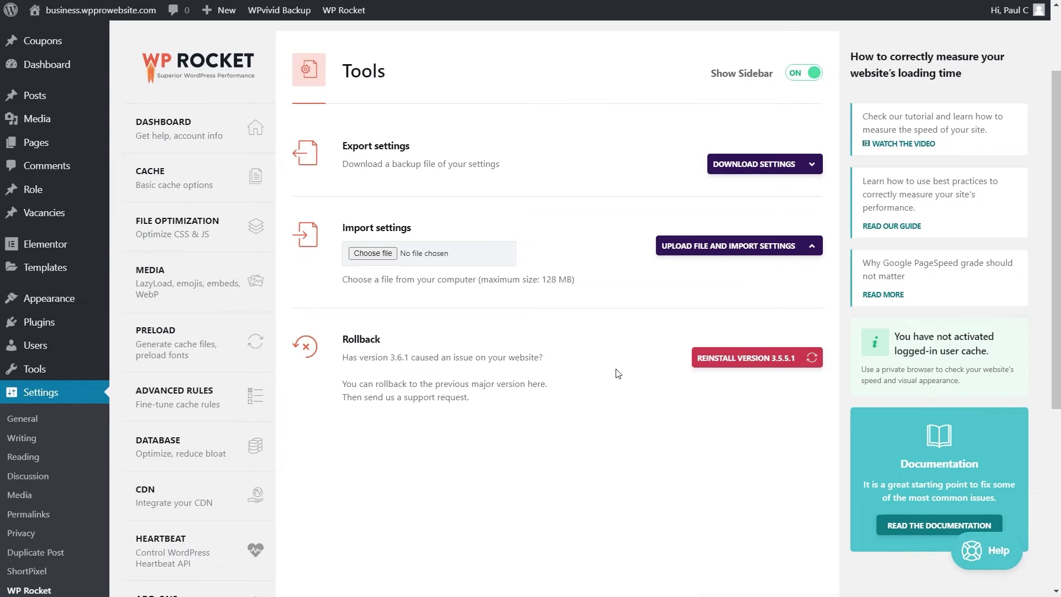
scroll(535, 395, "down", 5)
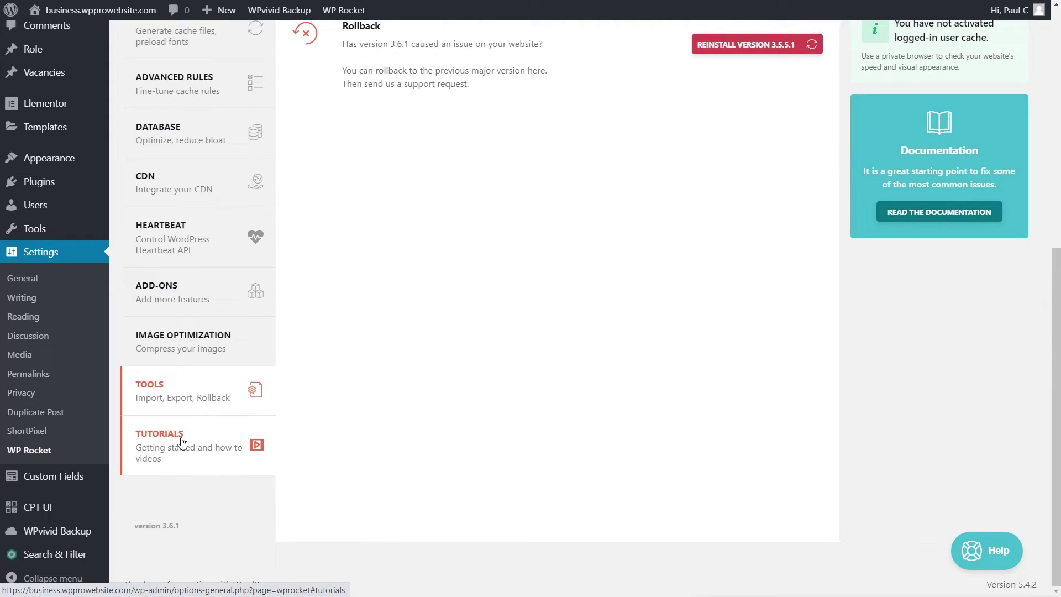
scroll(562, 430, "up", 7)
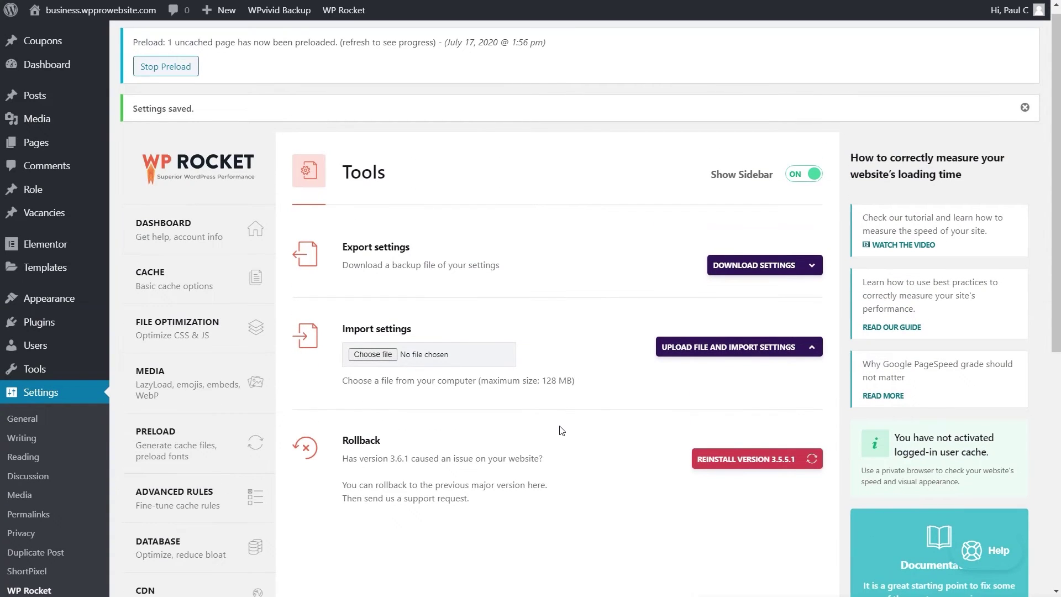
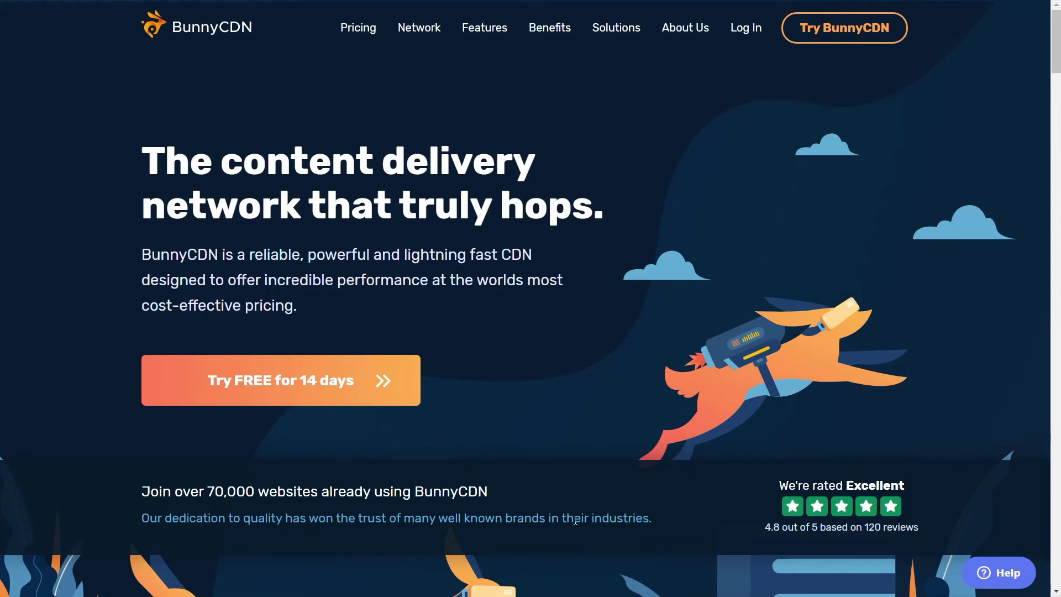
Step: On the BunnyCDN website, examine the pricing of the Standard and Volume plans
left_click(358, 29)
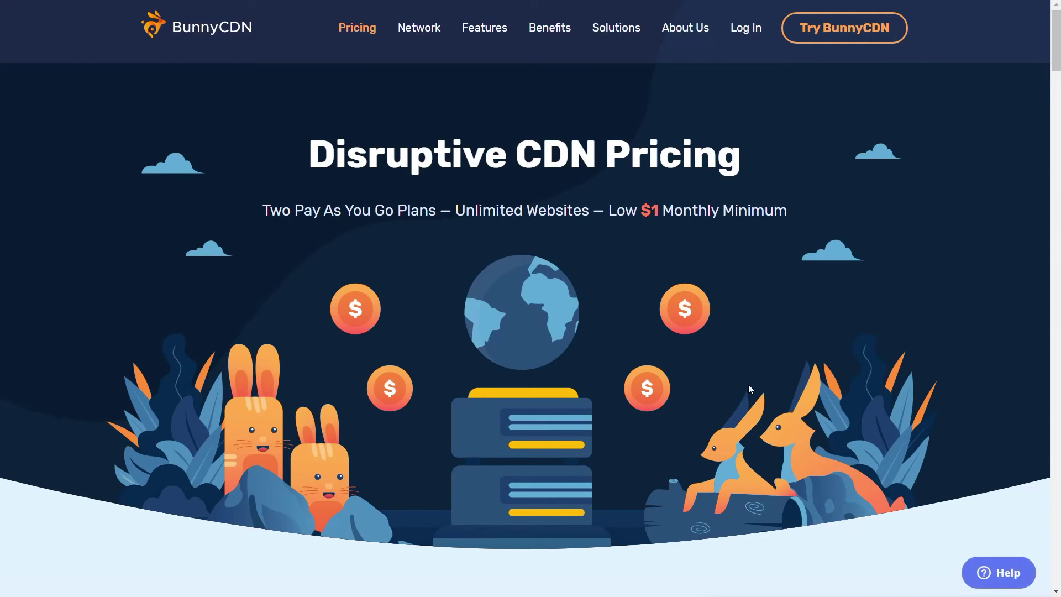
scroll(822, 394, "down", 2)
scroll(822, 393, "down", 7)
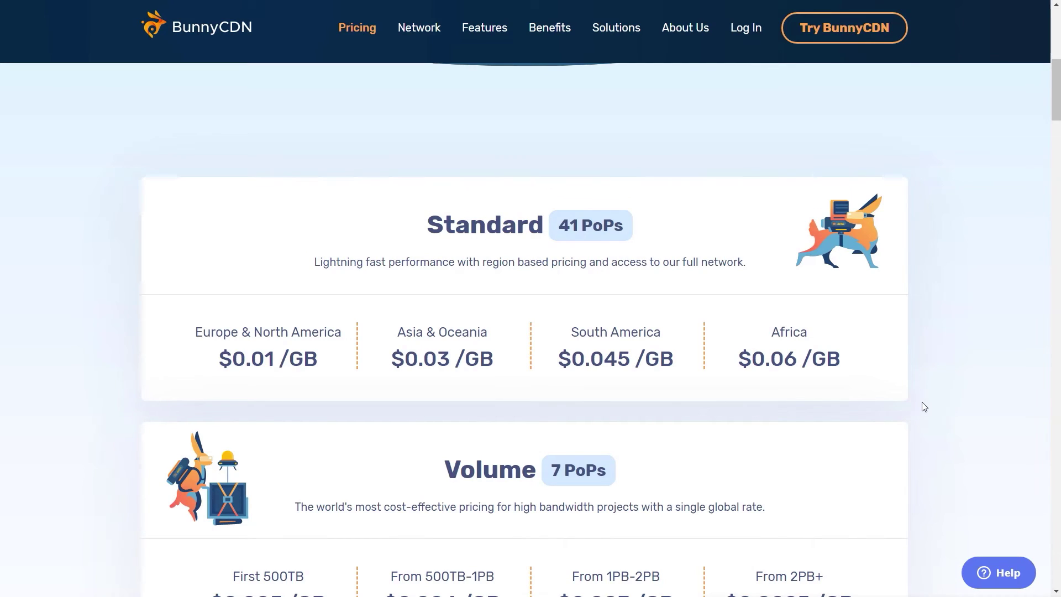
scroll(933, 417, "down", 3)
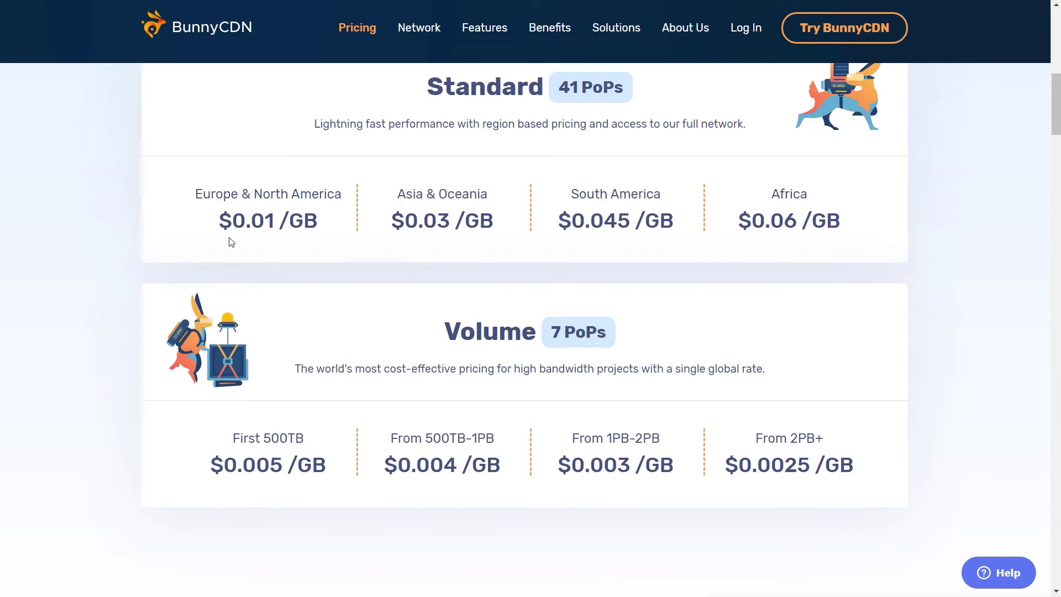
scroll(213, 256, "up", 2)
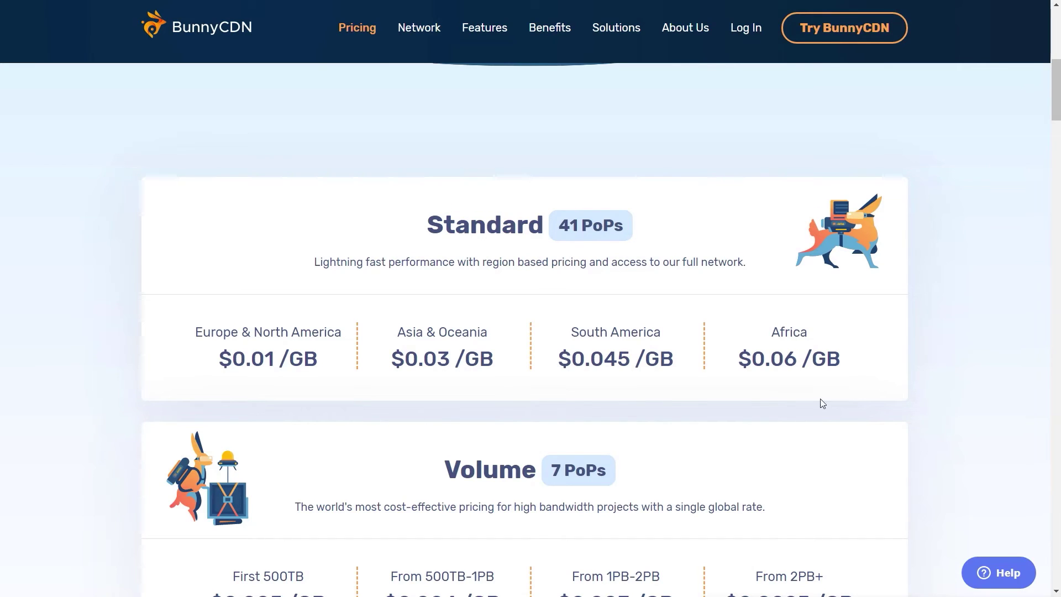
scroll(303, 362, "down", 1)
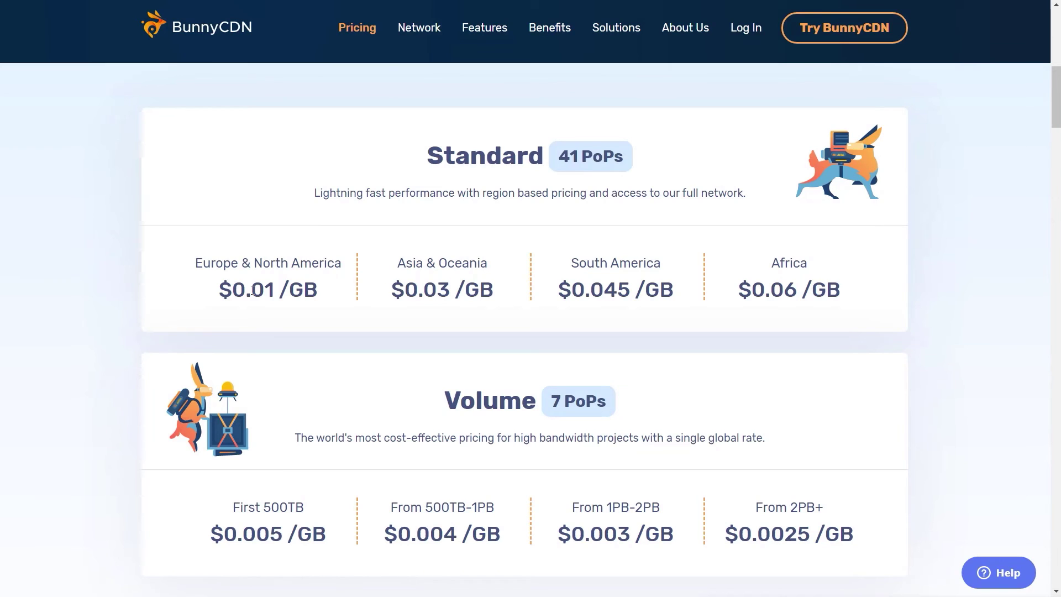
scroll(252, 289, "down", 10)
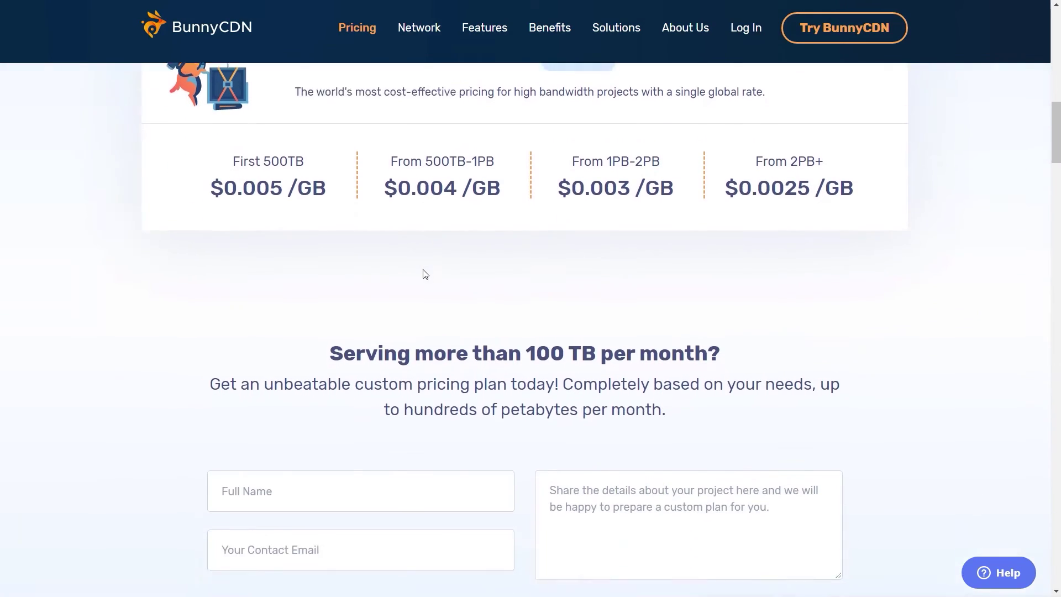
scroll(892, 293, "up", 12)
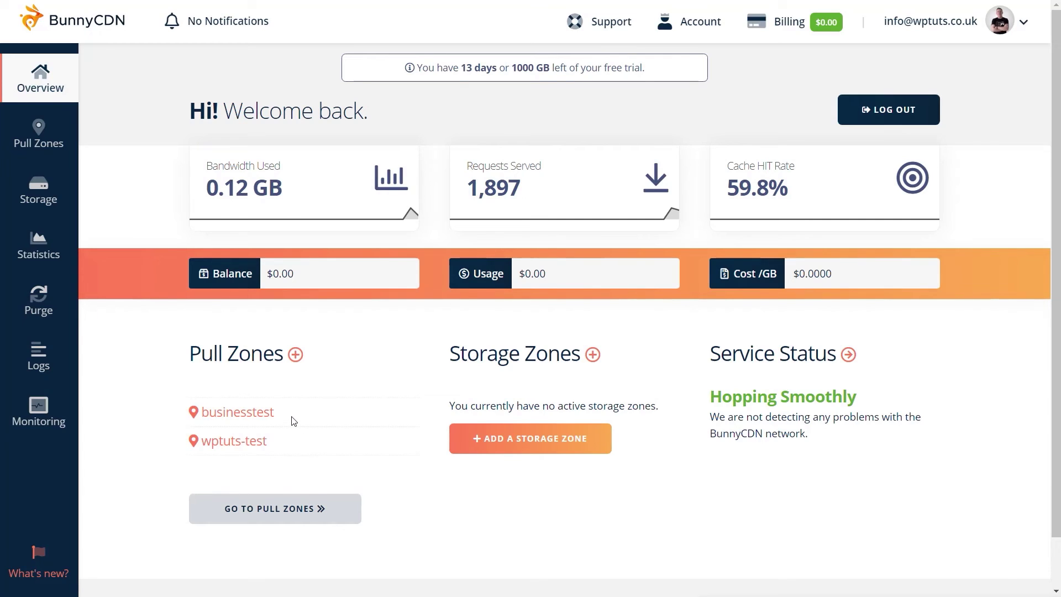
left_click(295, 356)
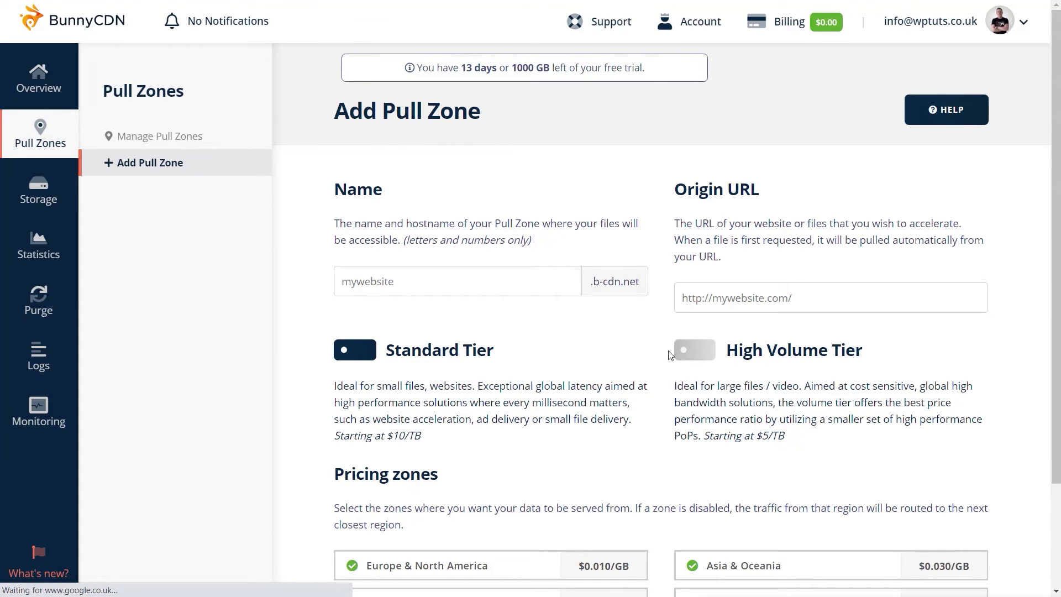
scroll(564, 404, "down", 1)
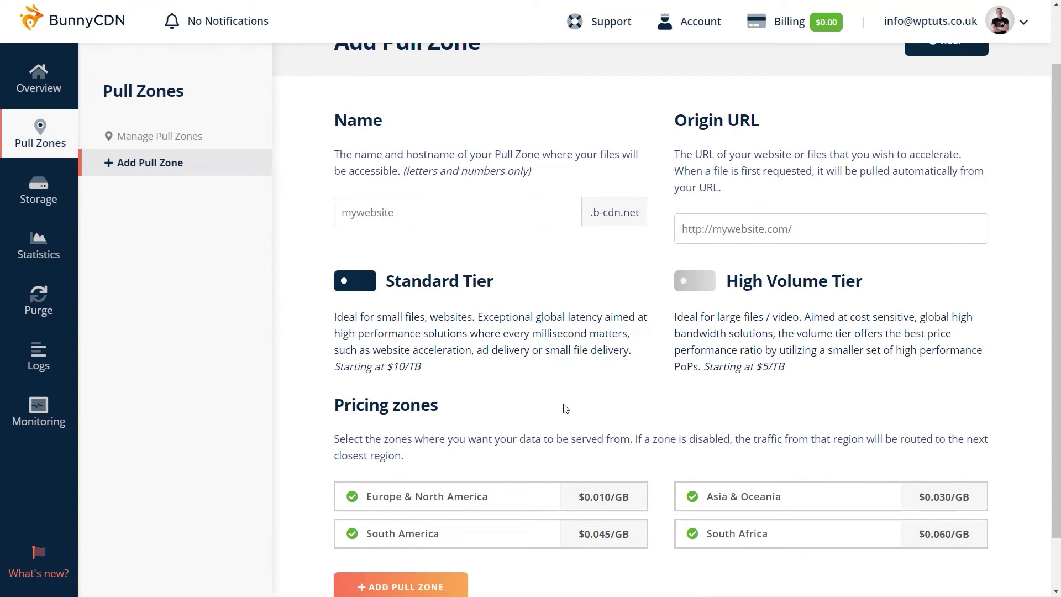
scroll(565, 408, "up", 1)
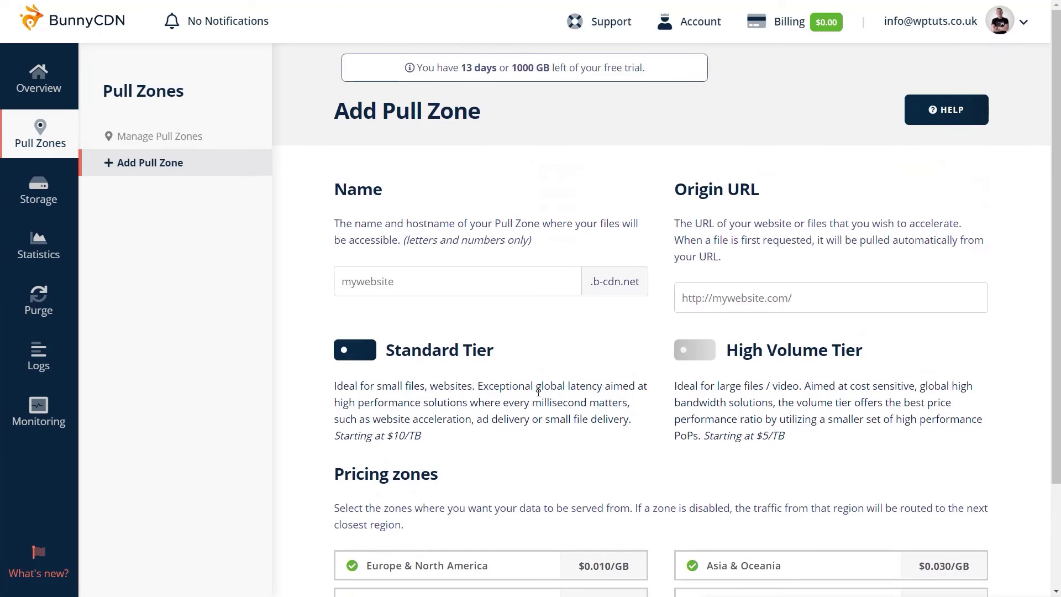
left_click(418, 282)
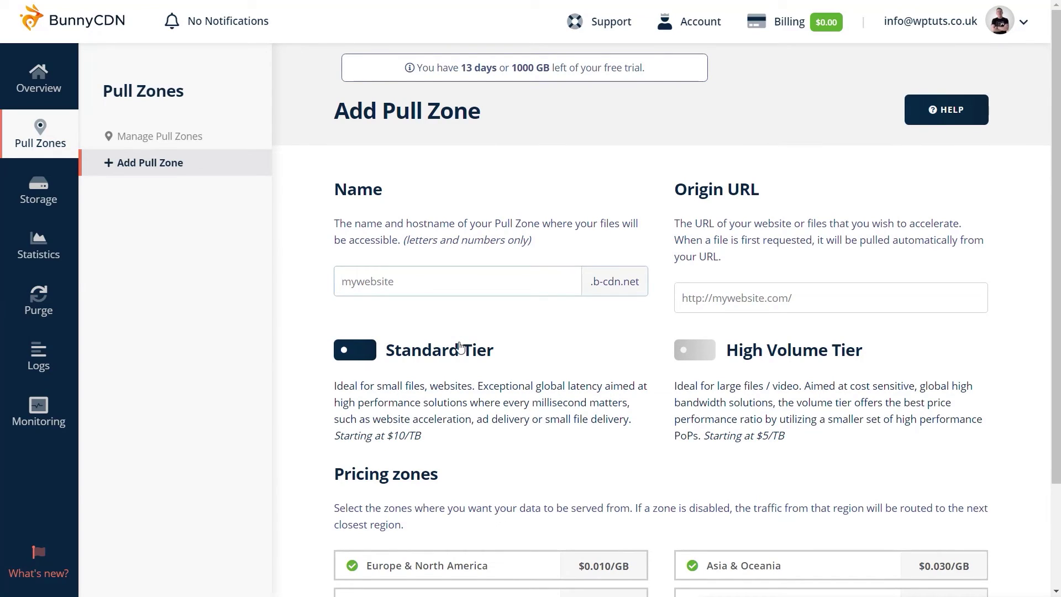
type("testwptuts")
left_click(707, 300)
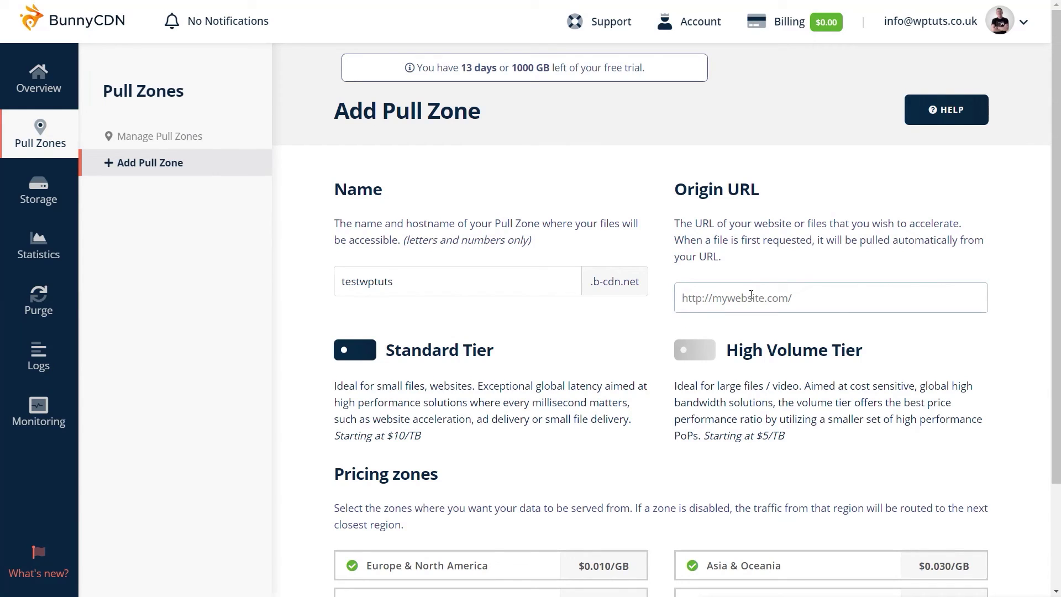
left_click(751, 295)
type("https://business.wpprowebsite.com/")
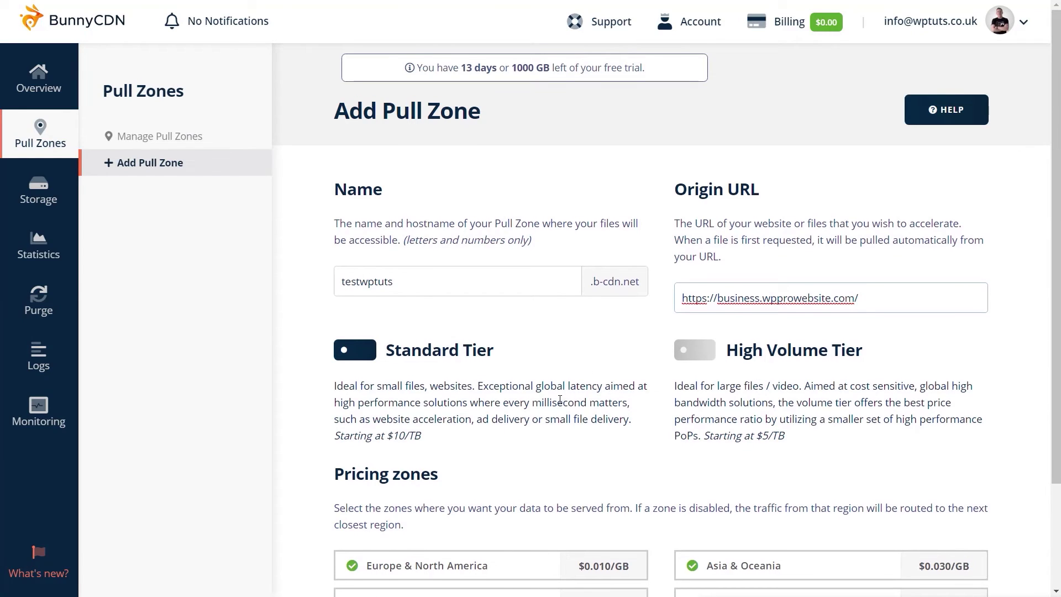
Step: Disable the South America, South Africa and Asia & Oceania pricing zones for the new pull zone
scroll(560, 399, "down", 2)
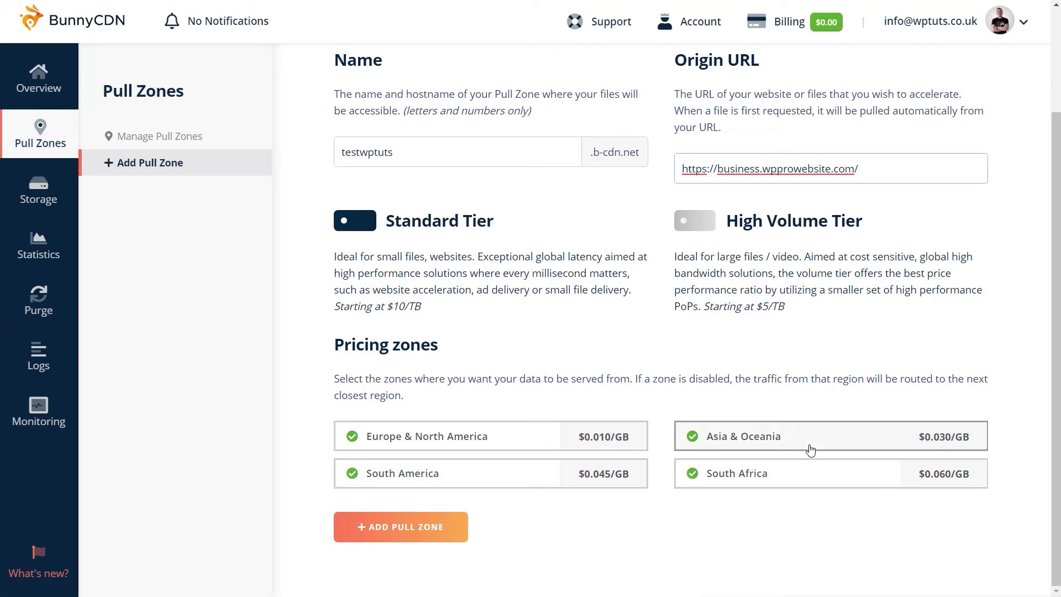
left_click(351, 473)
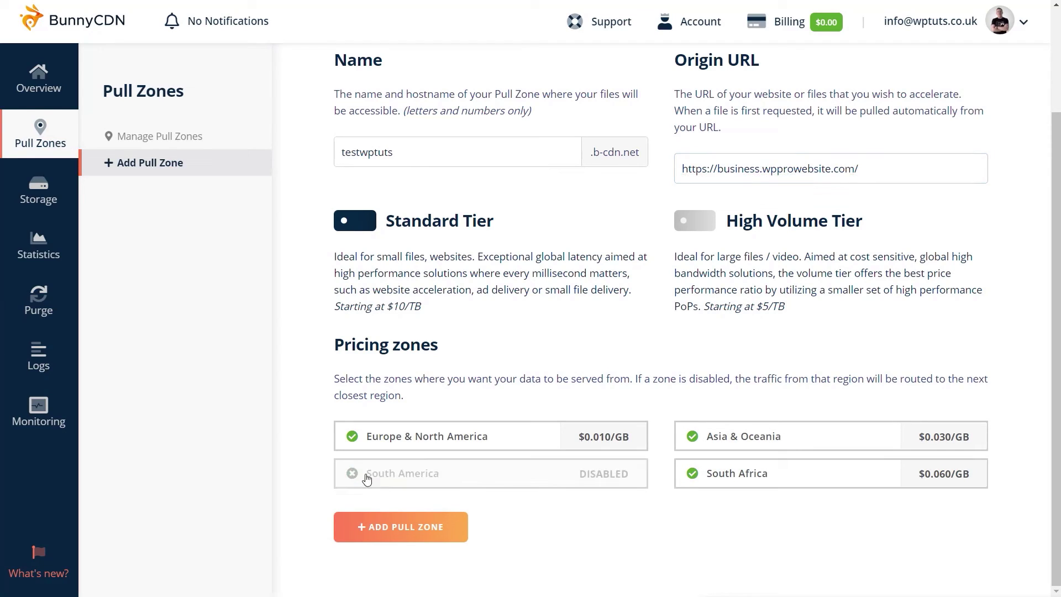
left_click(712, 473)
left_click(712, 435)
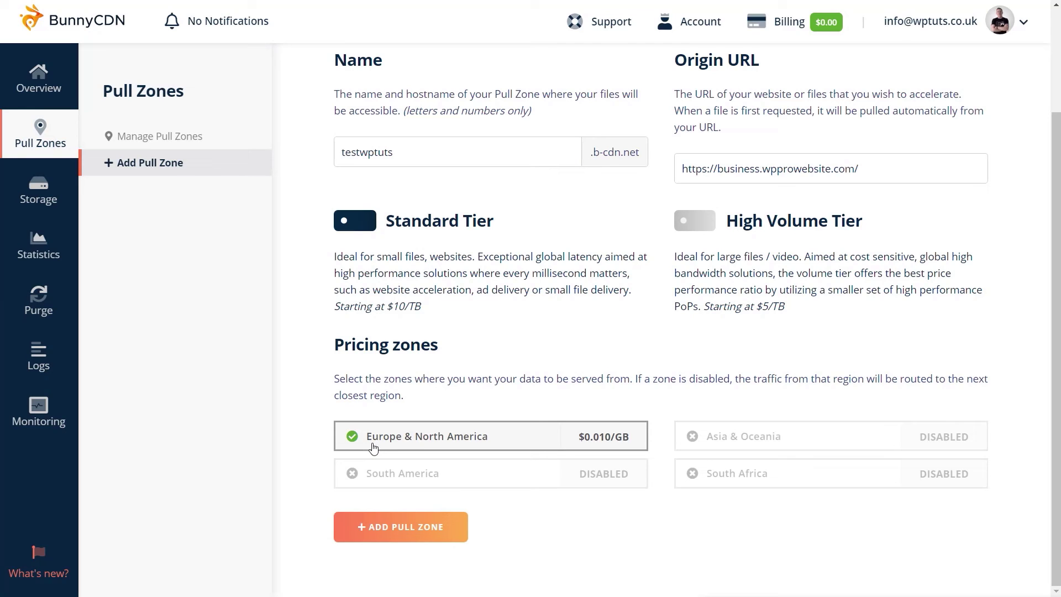
Step: Create the pull zone and show its WordPress installation instructions
left_click(416, 526)
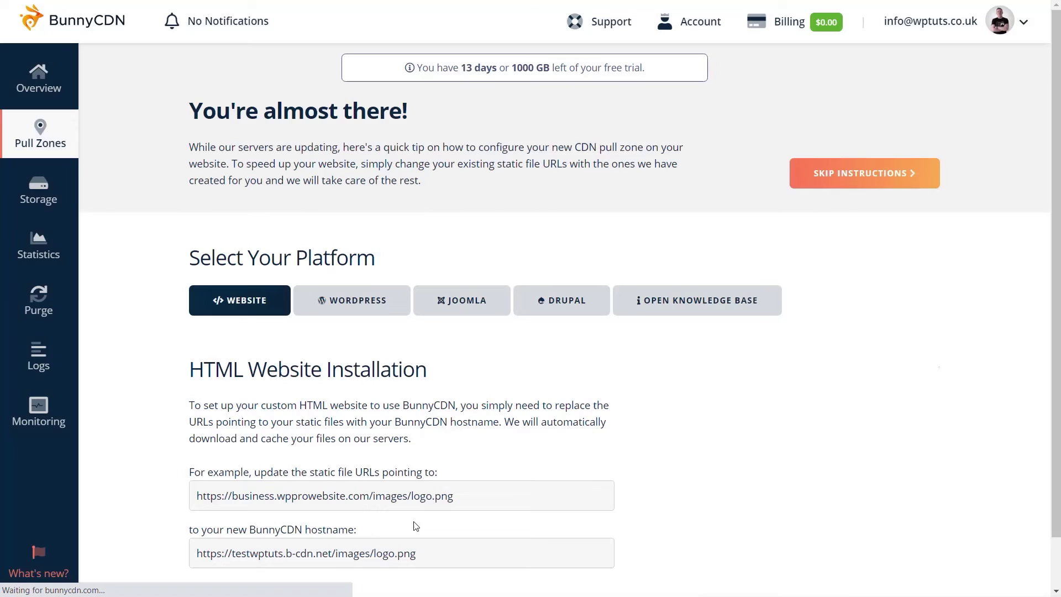
scroll(533, 476, "down", 1)
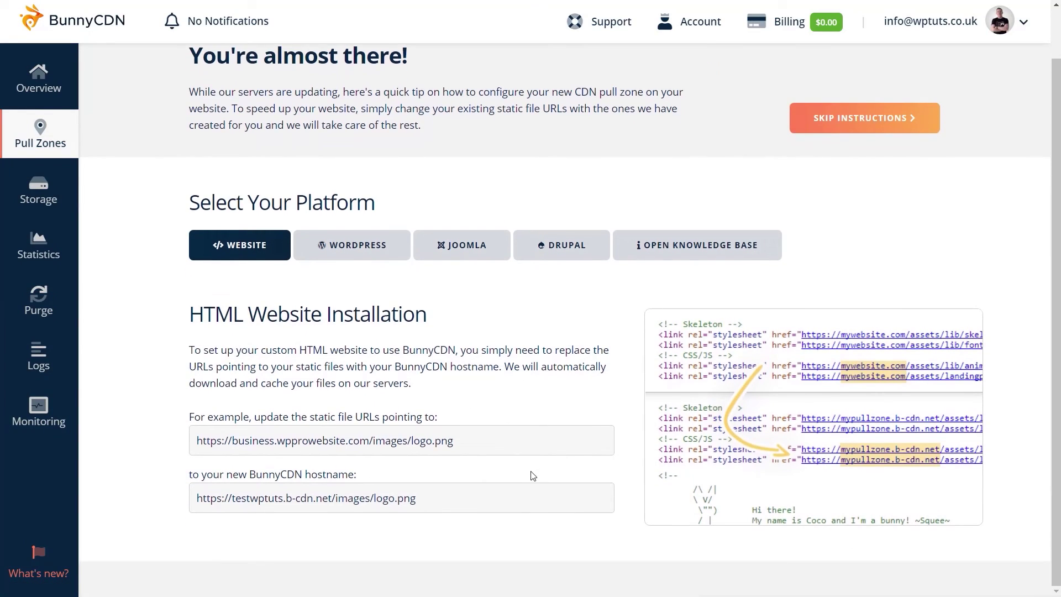
left_click(336, 256)
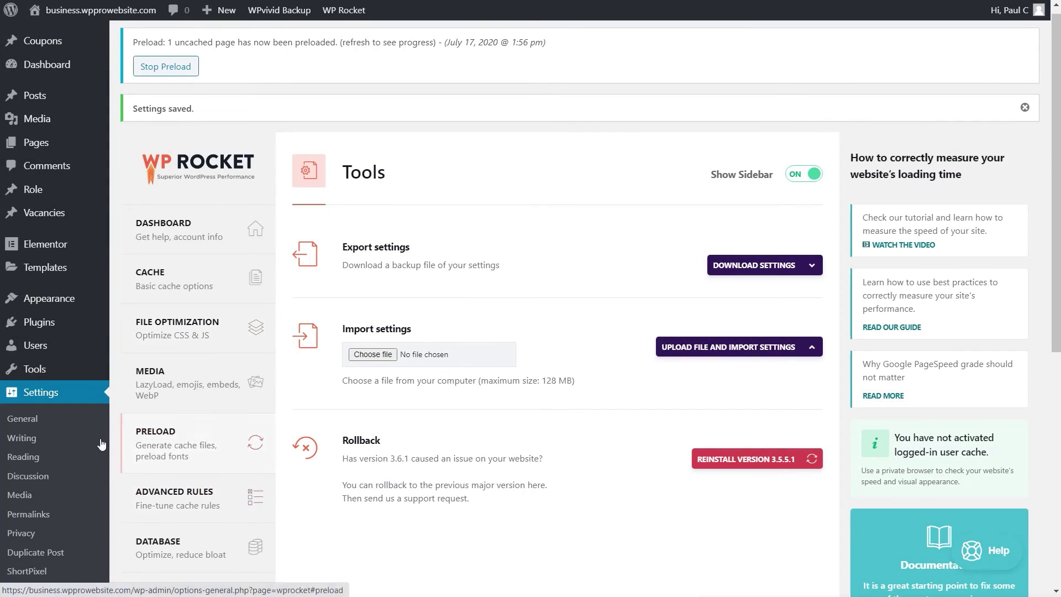
Step: Activate the installed BunnyCDN plugin on the WordPress site and clear the WP Rocket cache as the notice suggests
mouse_move(50, 328)
left_click(140, 327)
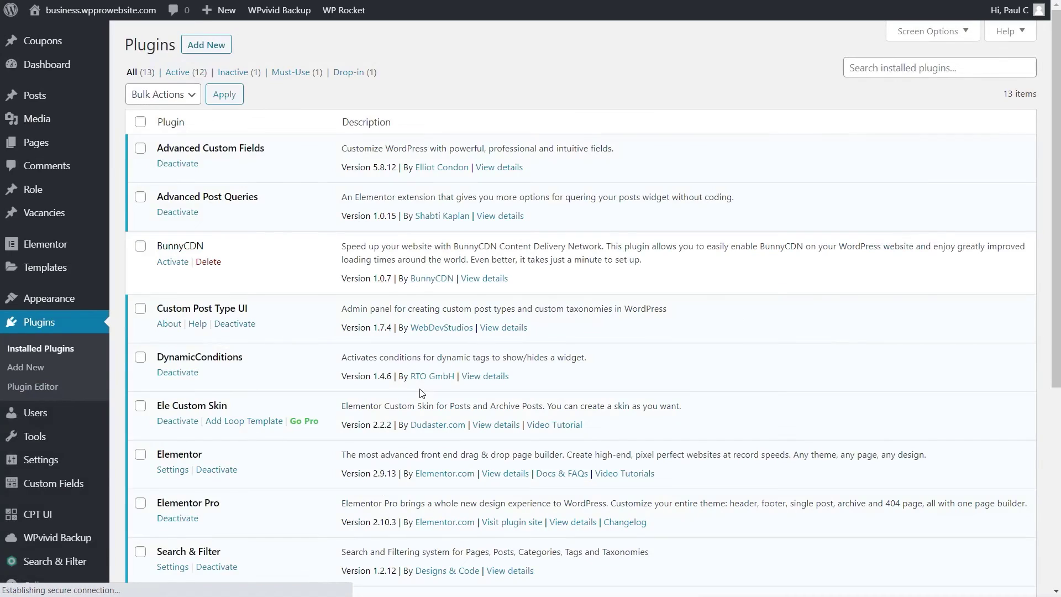
scroll(540, 409, "down", 1)
scroll(540, 409, "down", 5)
scroll(211, 216, "up", 4)
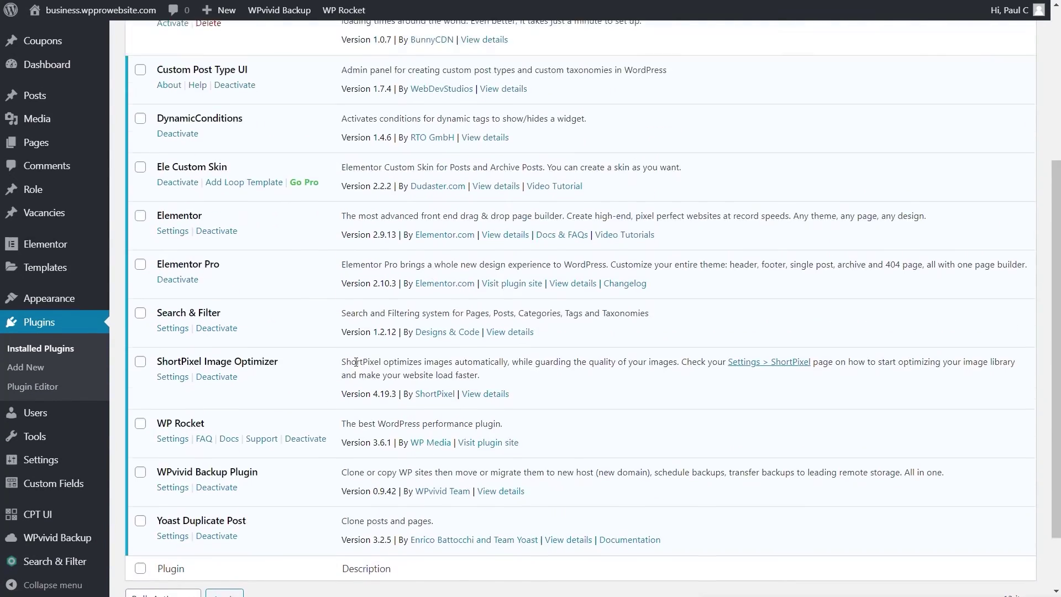
left_click(170, 156)
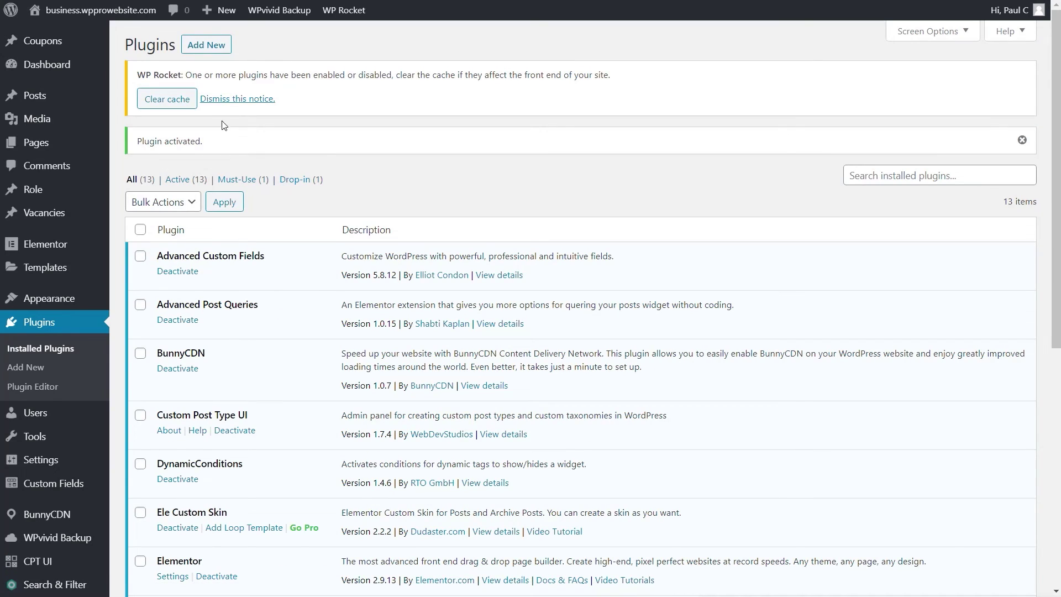
left_click(184, 102)
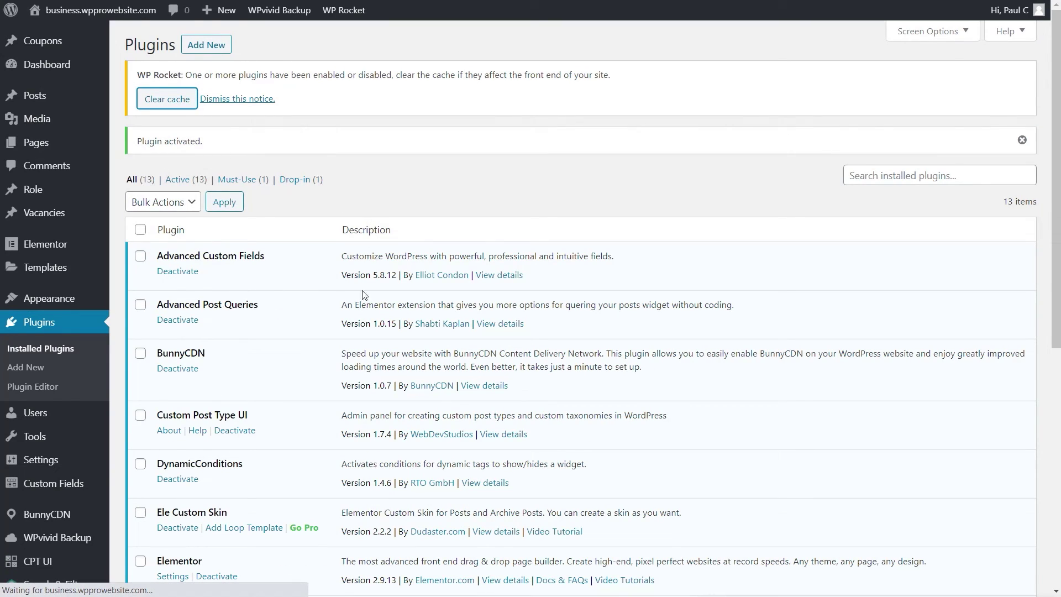
Step: Copy the pull zone name testwptuts from the instructions into the BunnyCDN plugin's settings and enable BunnyCDN
left_click(39, 515)
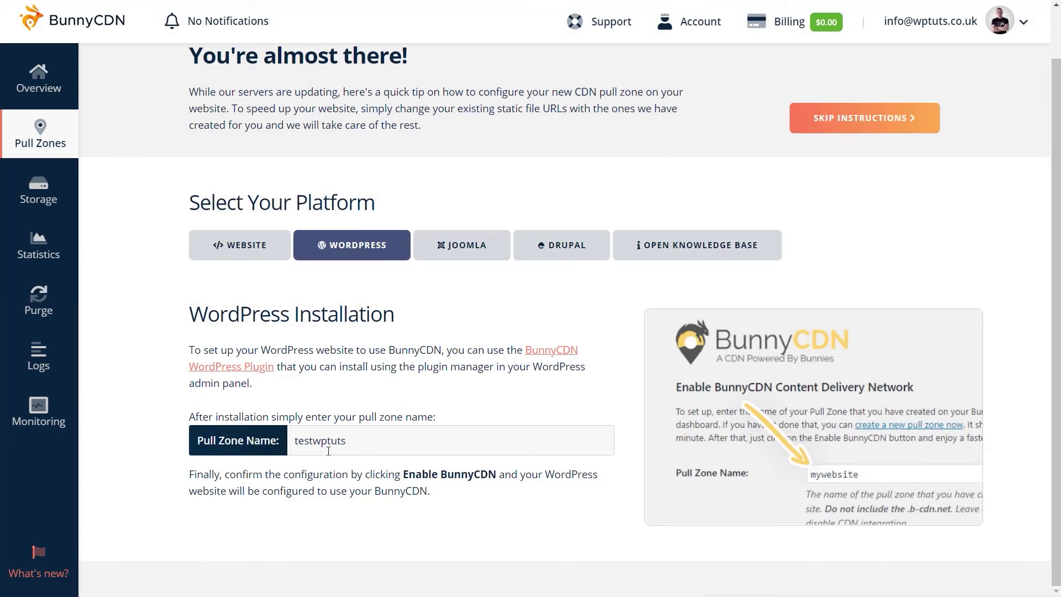
left_click_drag(346, 440, 294, 446)
right_click(302, 444)
left_click(359, 460)
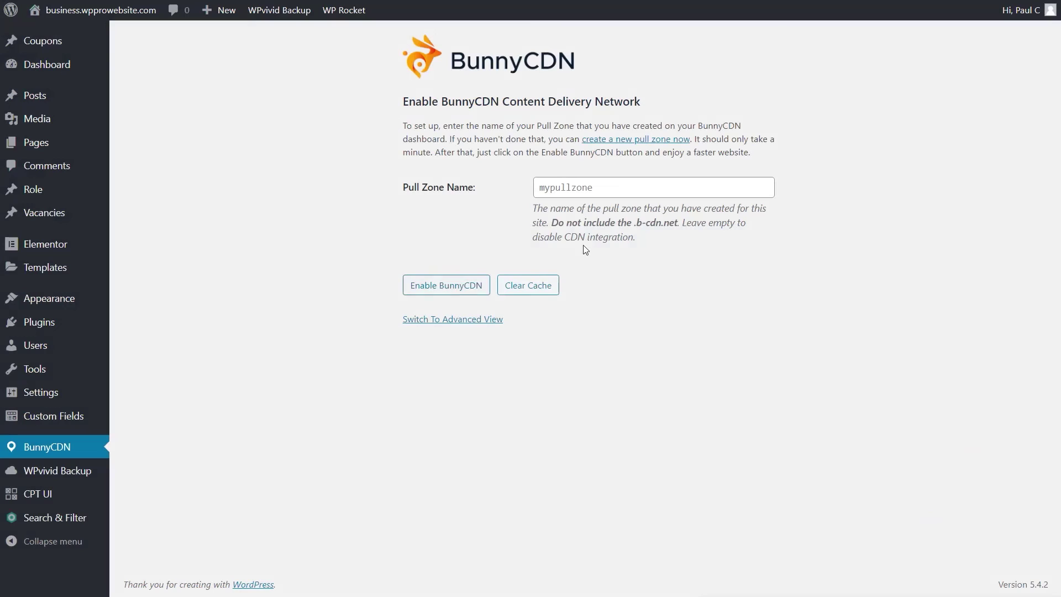
right_click(584, 187)
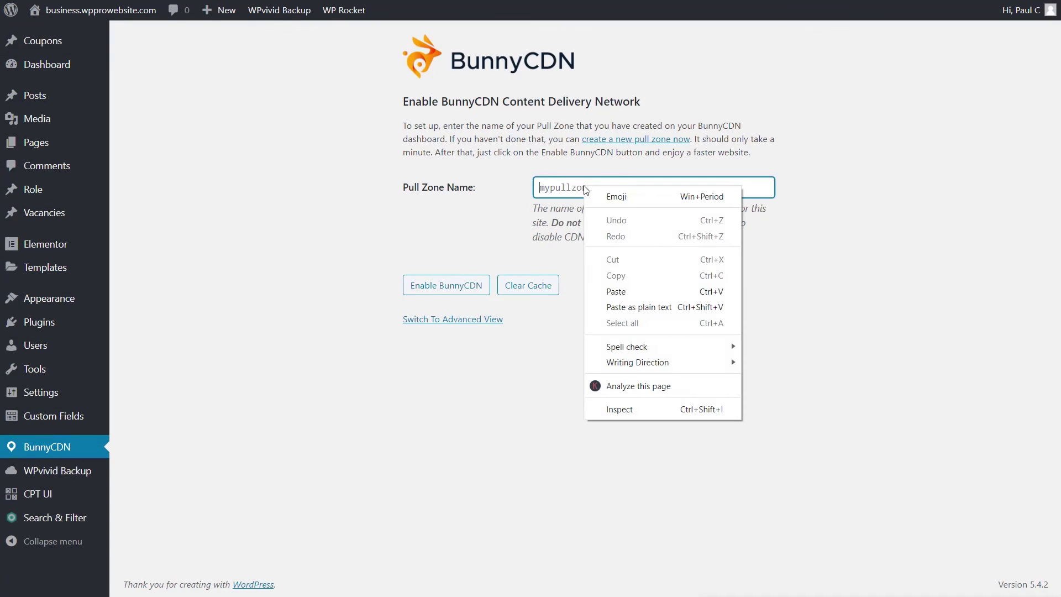
left_click(622, 291)
left_click(441, 287)
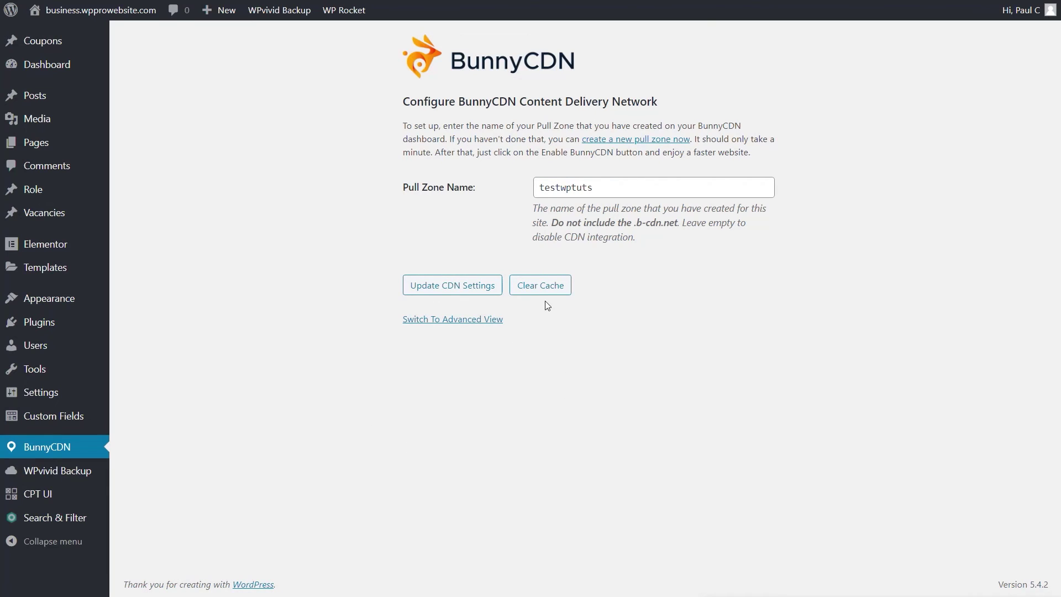
Step: Examine the BunnyCDN plugin's advanced settings and open the BunnyCDN account settings that hold the API key
left_click(461, 320)
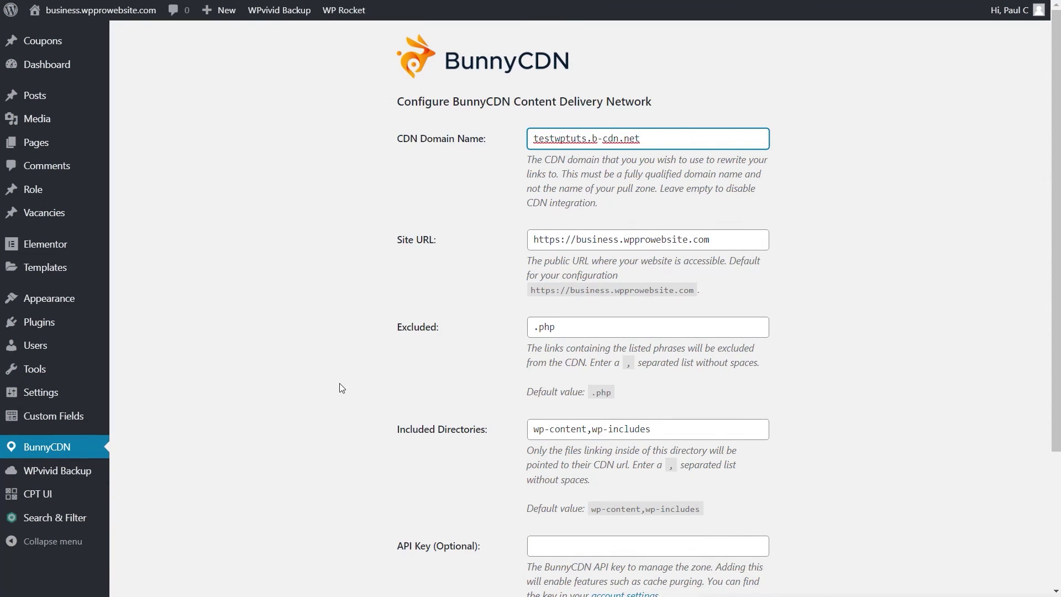
scroll(335, 388, "down", 3)
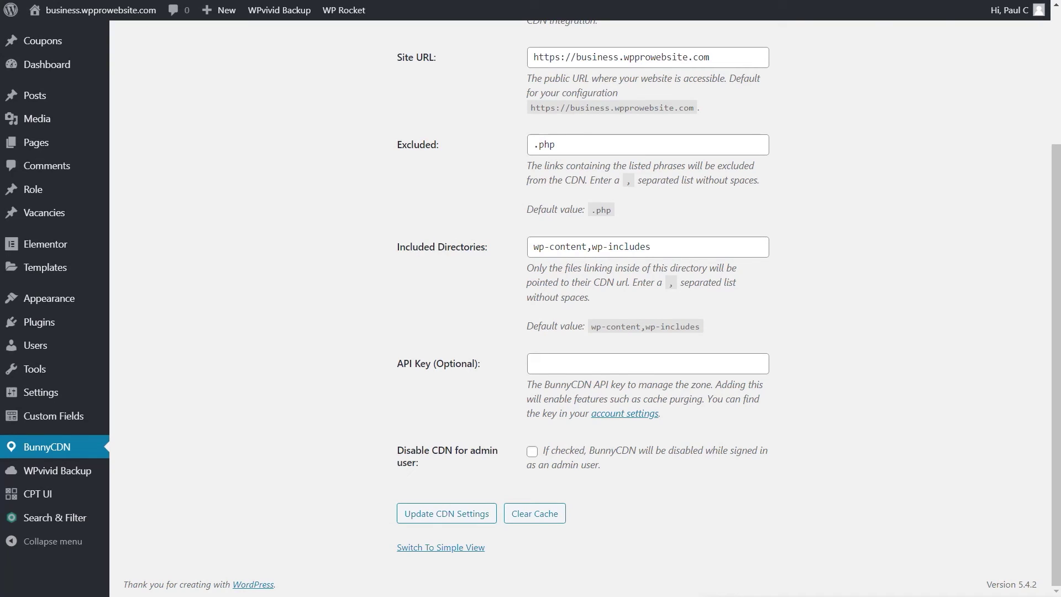
key("ctrl+Tab")
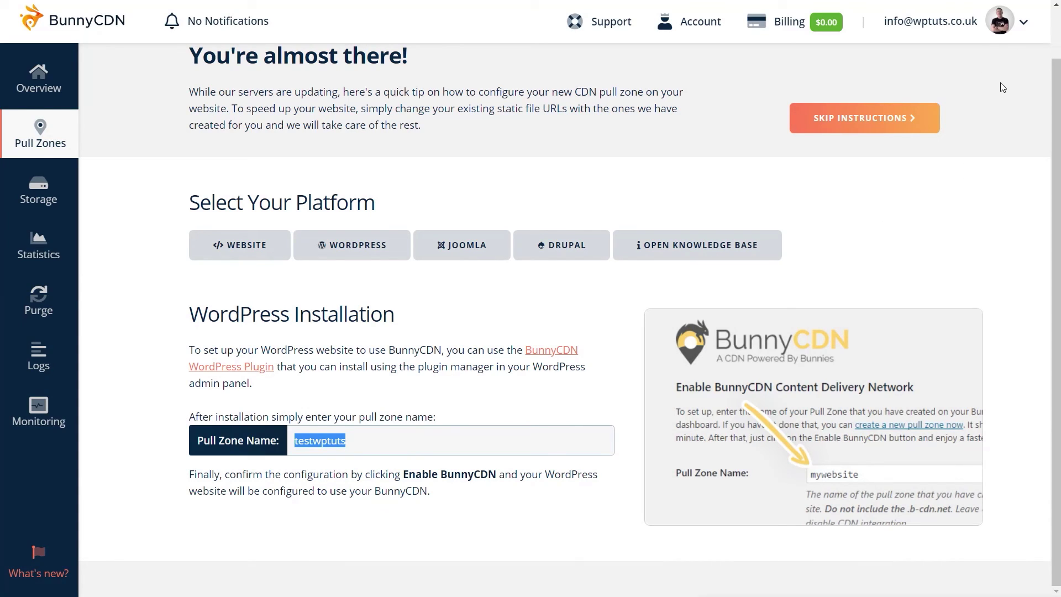
left_click(701, 25)
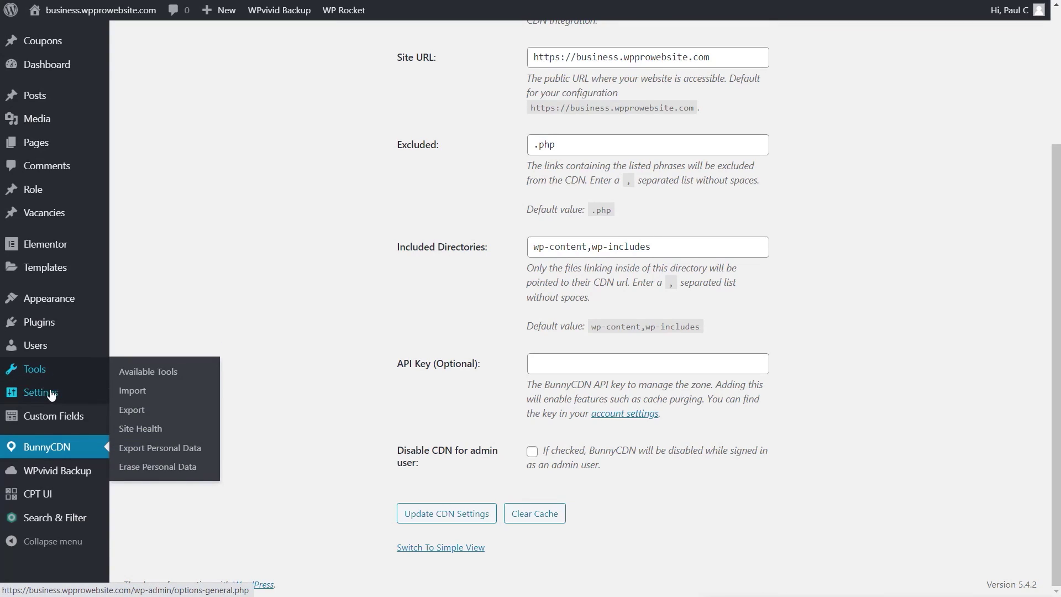
Step: Back in the WordPress dashboard, open WP Rocket's CDN settings at the CNAME options
mouse_move(51, 393)
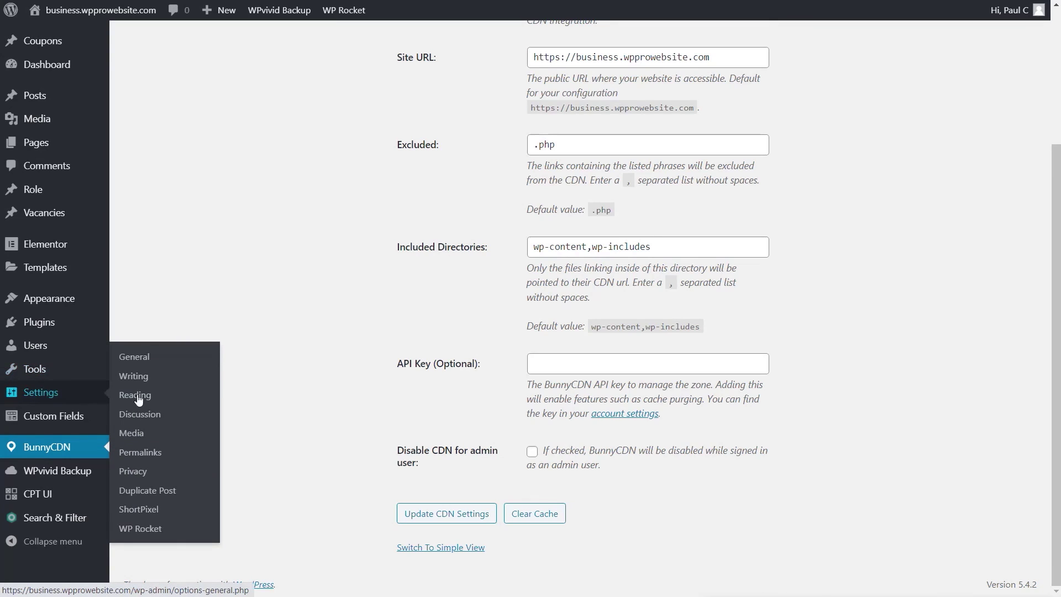
left_click(148, 531)
scroll(287, 442, "down", 3)
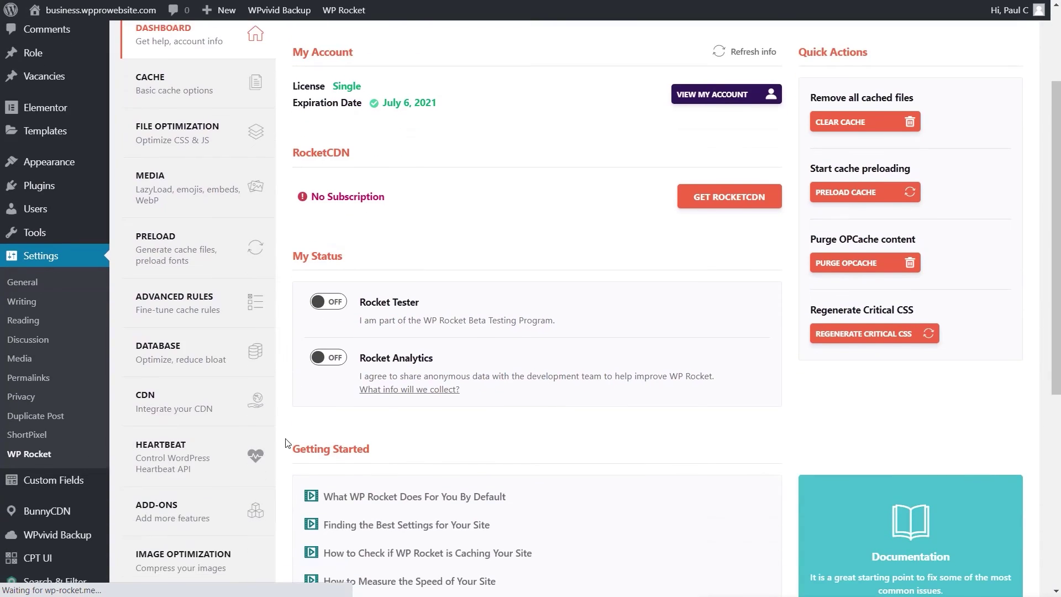
left_click(184, 411)
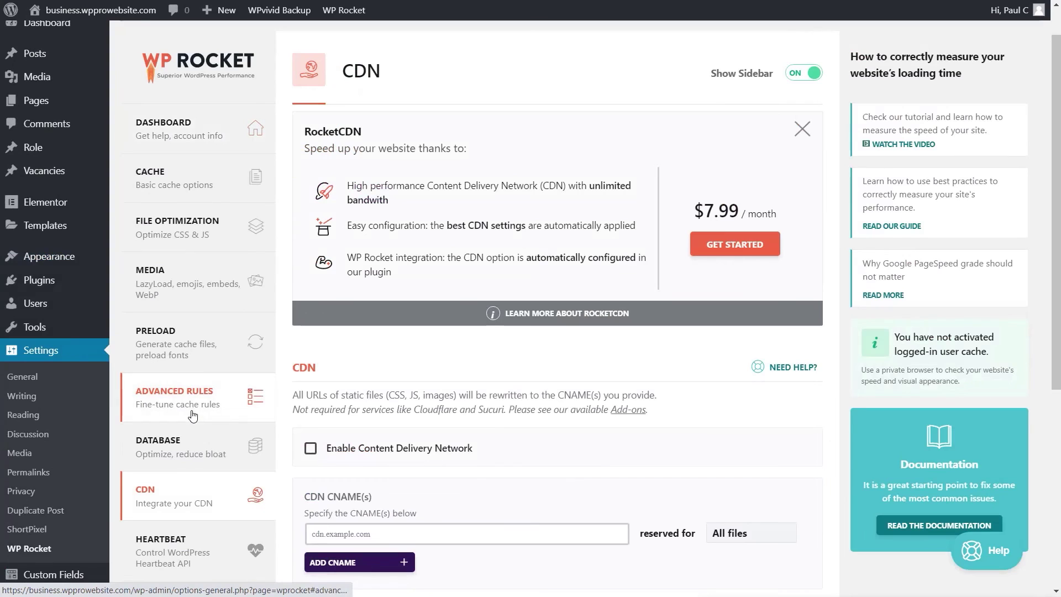
scroll(192, 415, "down", 4)
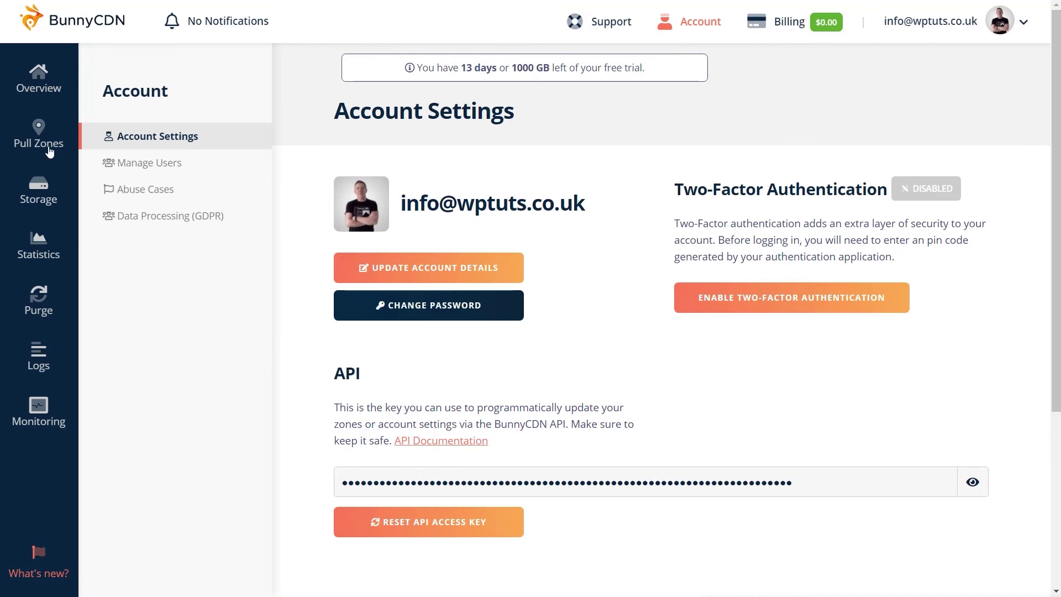
Step: In the BunnyCDN dashboard, open the testwptuts pull zone and copy its hostname testwptuts.b-cdn.net
left_click(51, 142)
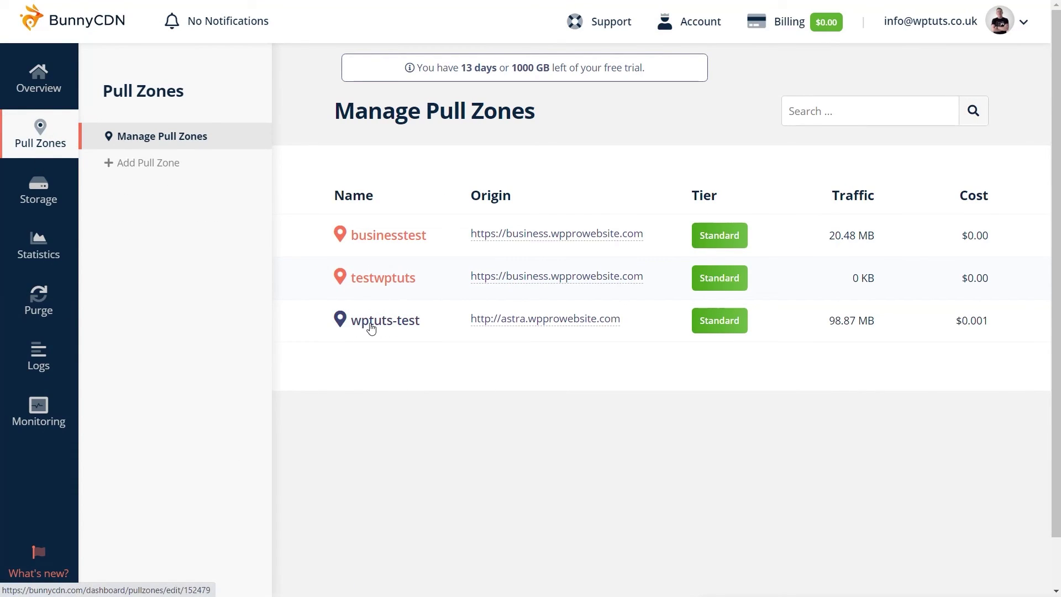
left_click(371, 287)
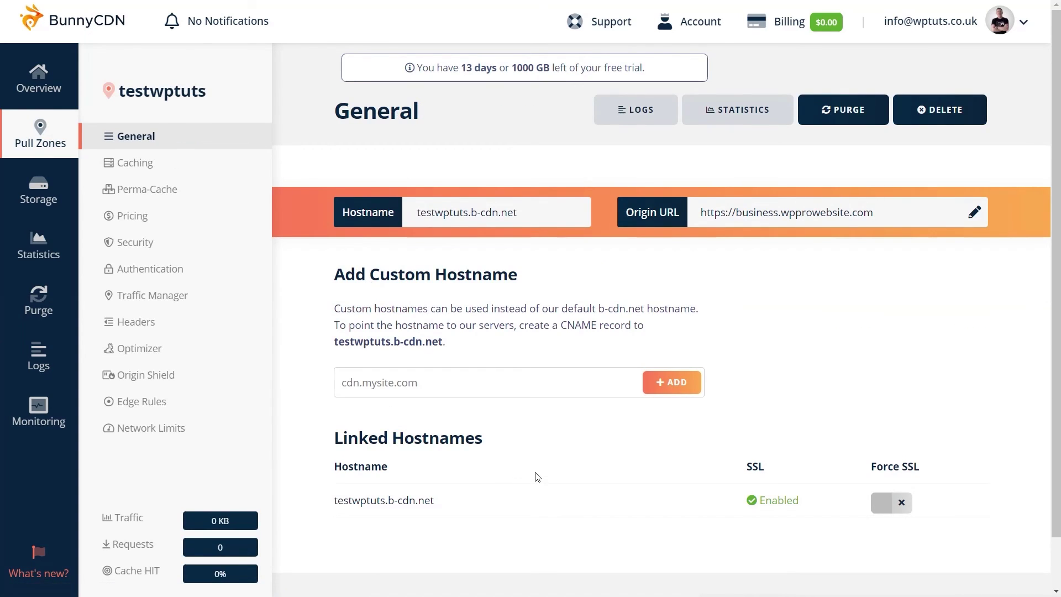
scroll(536, 477, "down", 1)
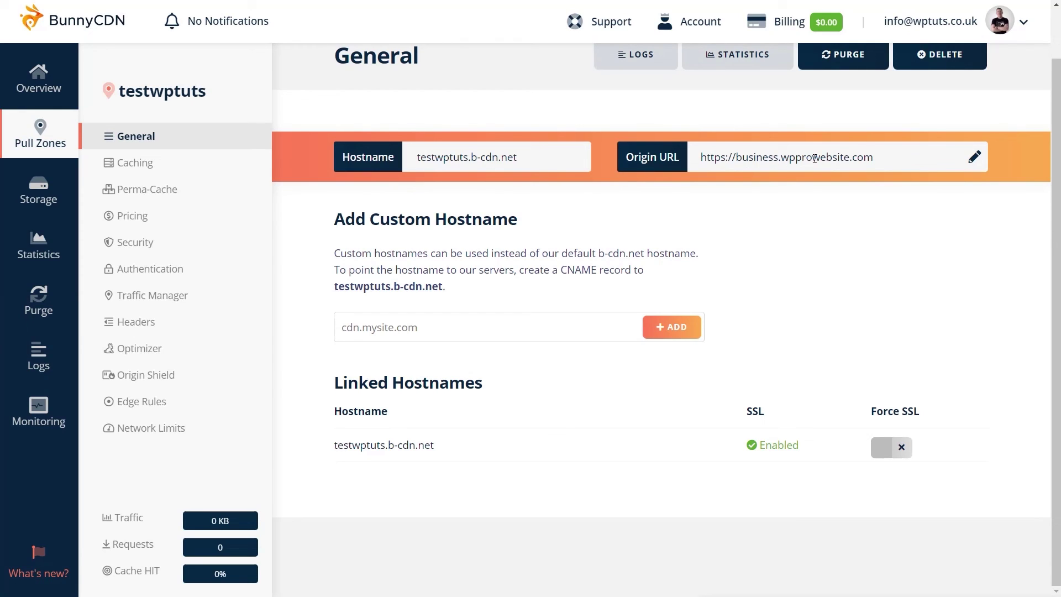
left_click_drag(534, 157, 411, 159)
right_click(442, 160)
left_click(456, 168)
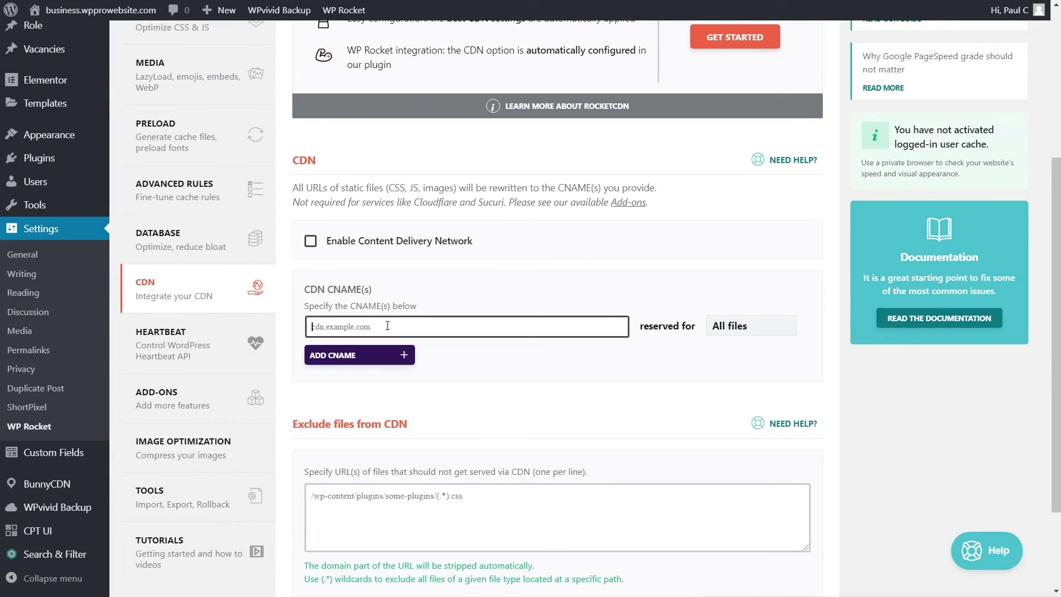
Step: Save testwptuts.b-cdn.net as the CDN CNAME in WP Rocket and clear the site's cache
right_click(394, 330)
left_click(451, 432)
scroll(816, 467, "down", 3)
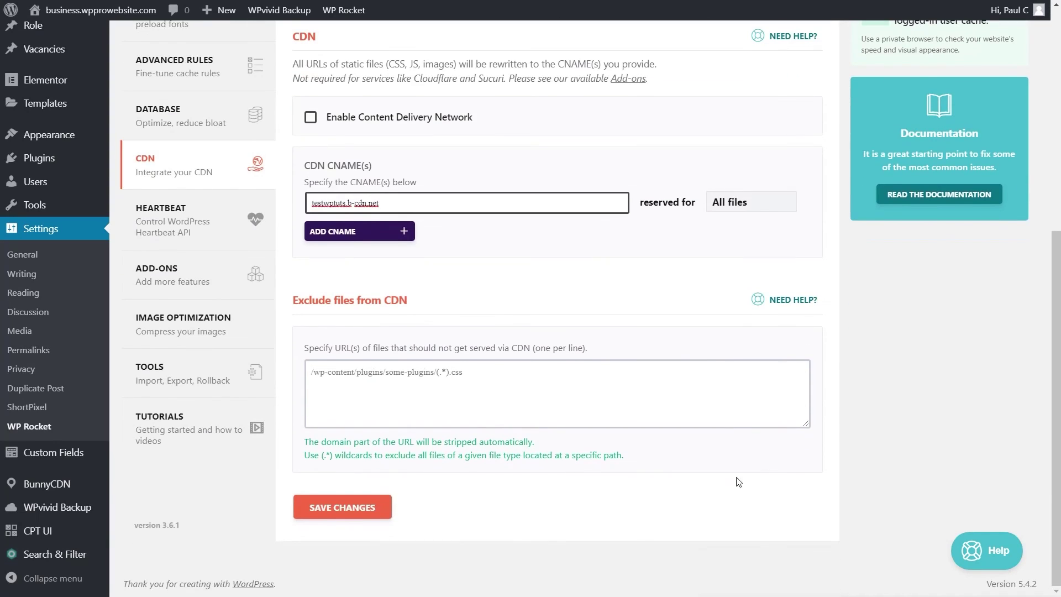
left_click(349, 511)
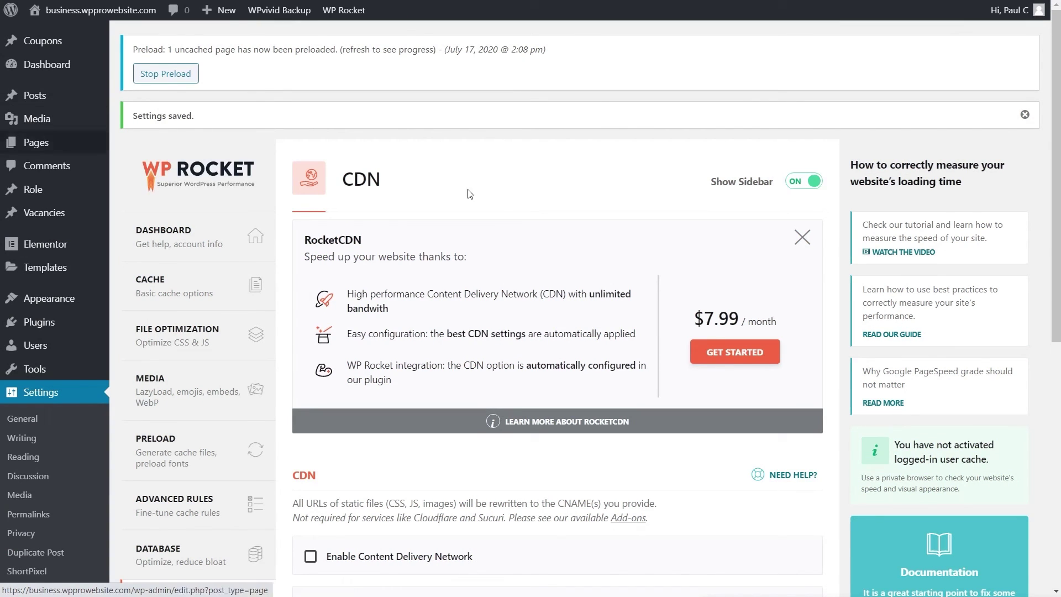
mouse_move(343, 11)
left_click(346, 43)
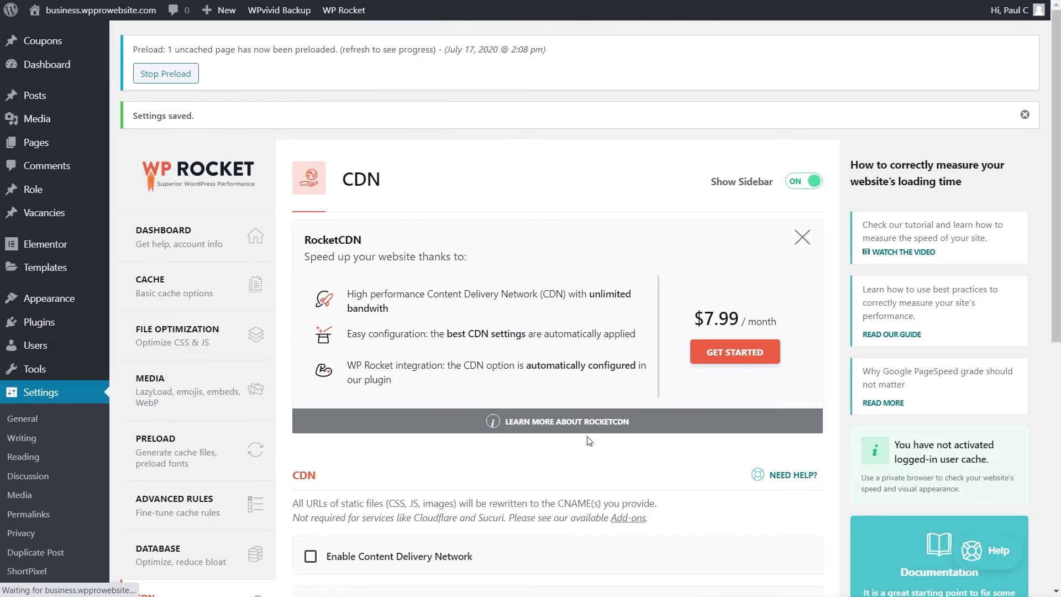
Step: On the live business.wpprowebsite.com homepage, inspect the page sources in the developer tools and expand testwptuts.b-cdn.net with its wp-content and wp-includes folders
scroll(650, 459, "down", 1)
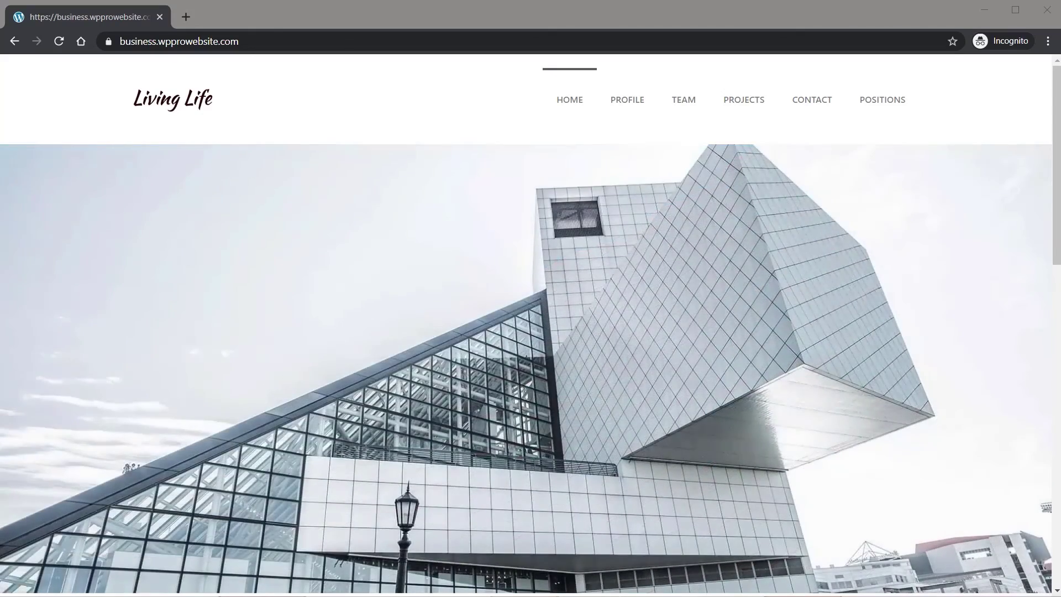
key("F12")
left_click(828, 63)
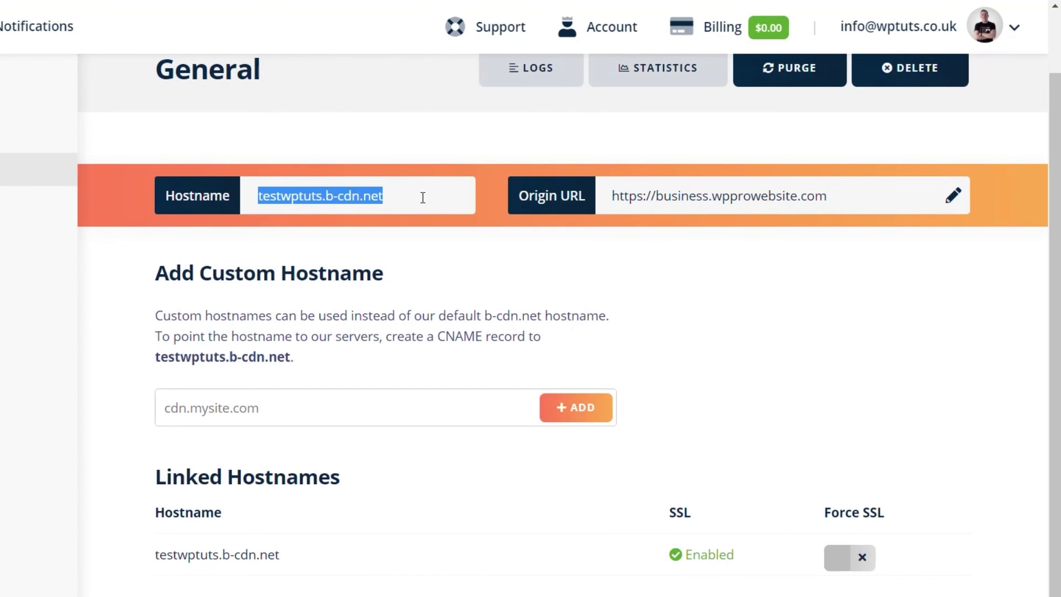
left_click(422, 197)
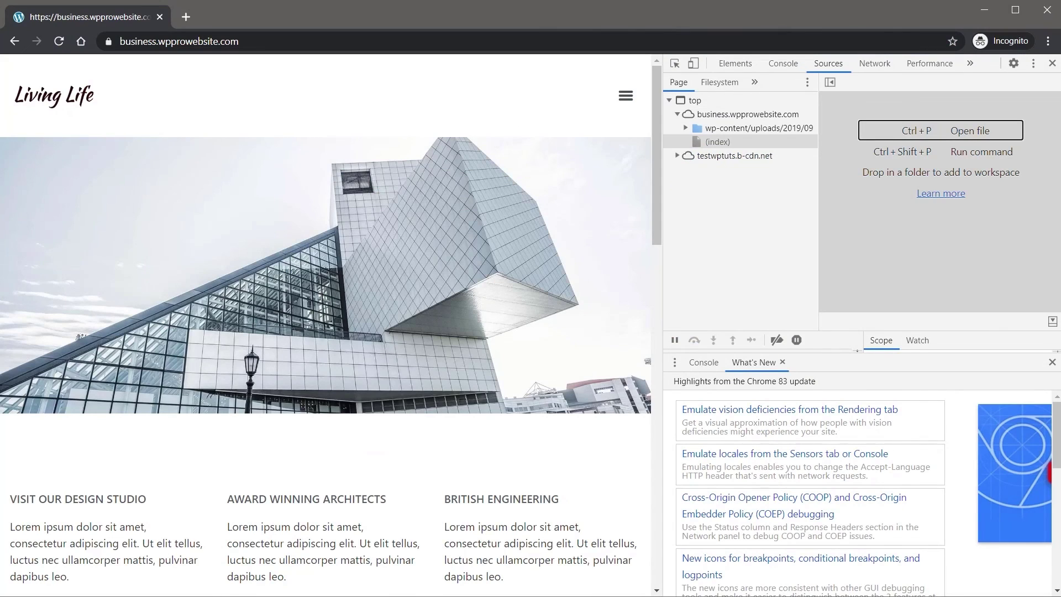
left_click(677, 156)
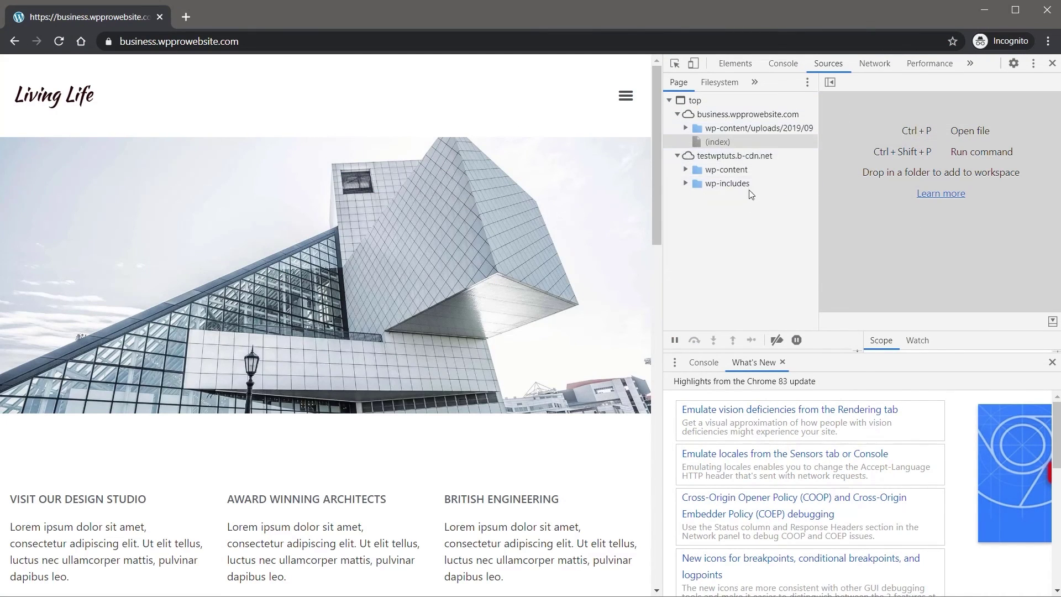
left_click(686, 170)
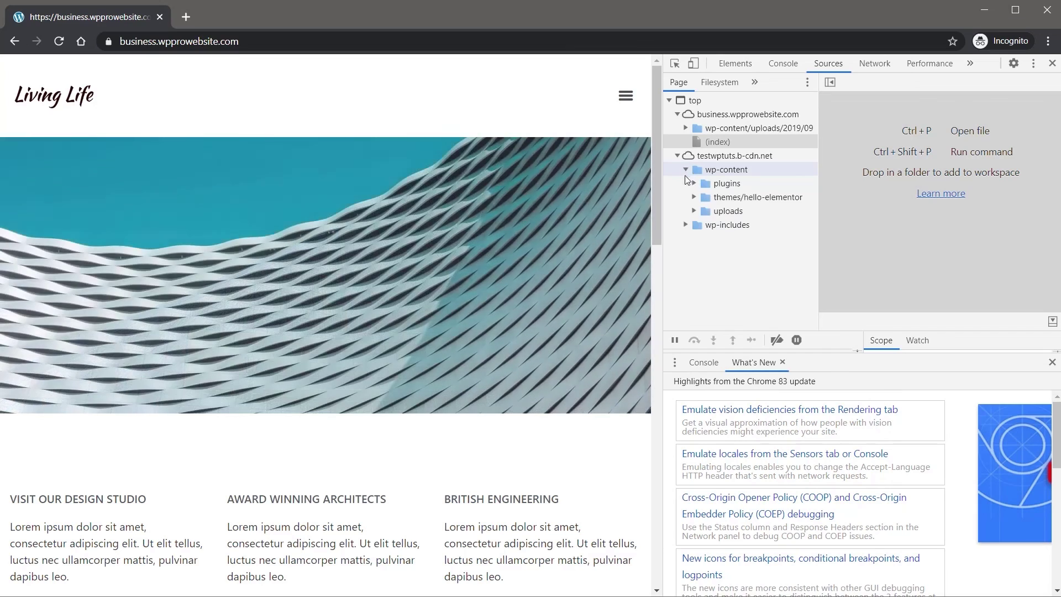
left_click(685, 224)
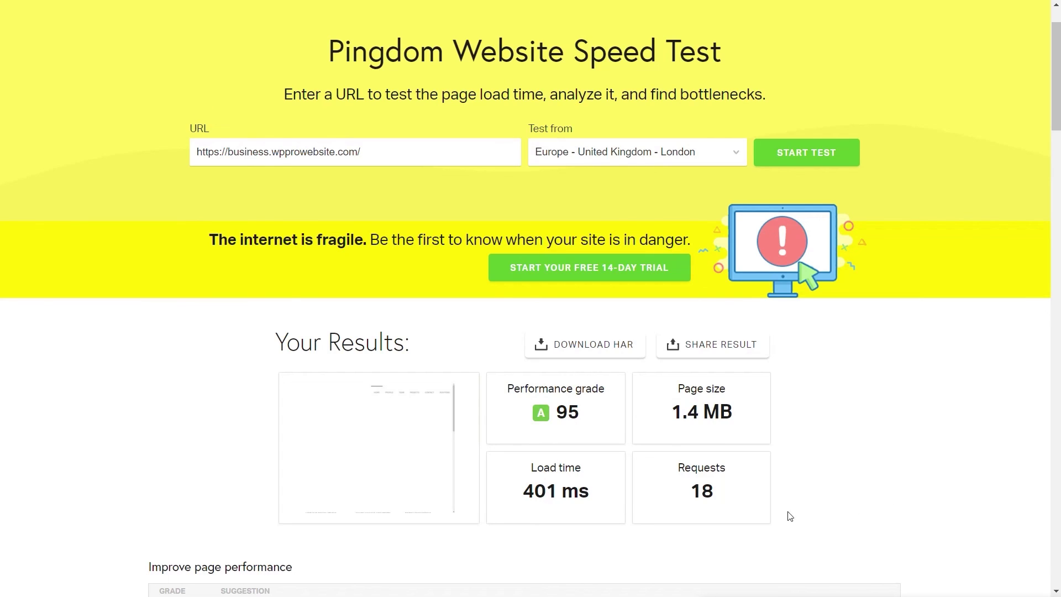
Step: In the Pingdom Website Speed Test results for business.wpprowebsite.com, examine the load time
left_click_drag(588, 488, 525, 492)
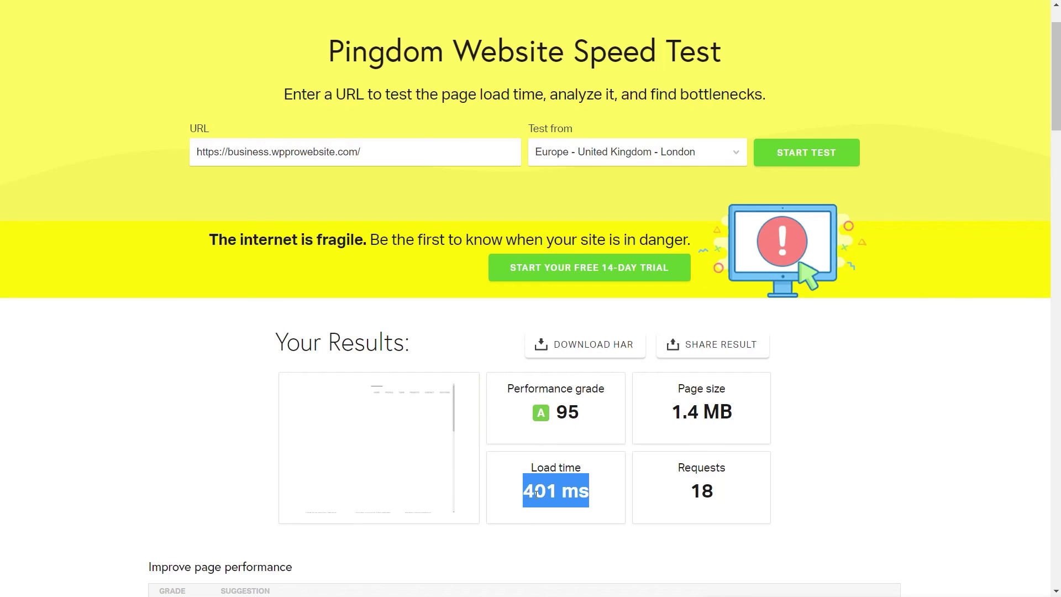
left_click(591, 495)
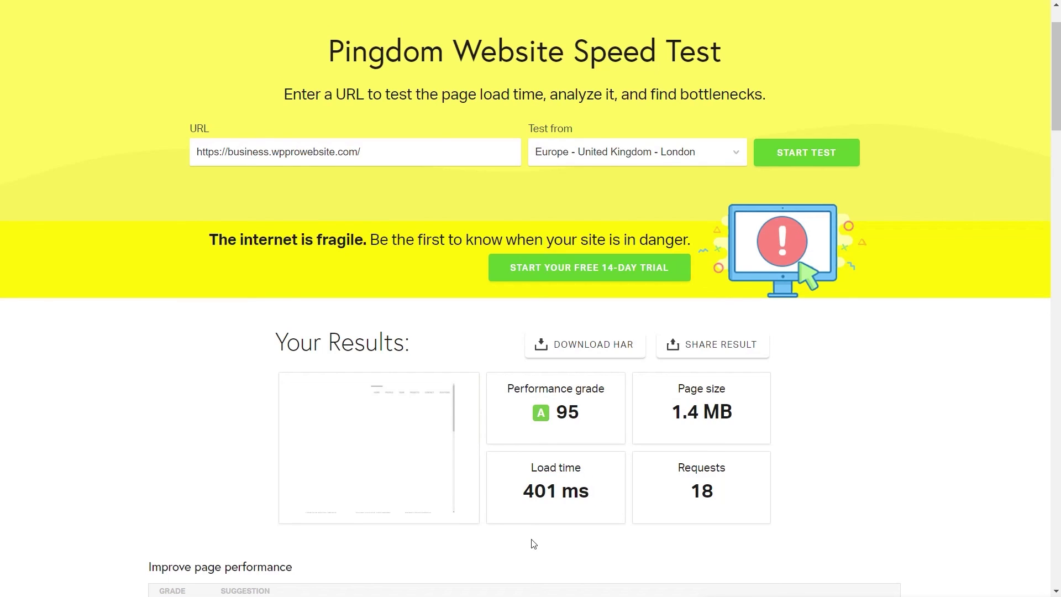